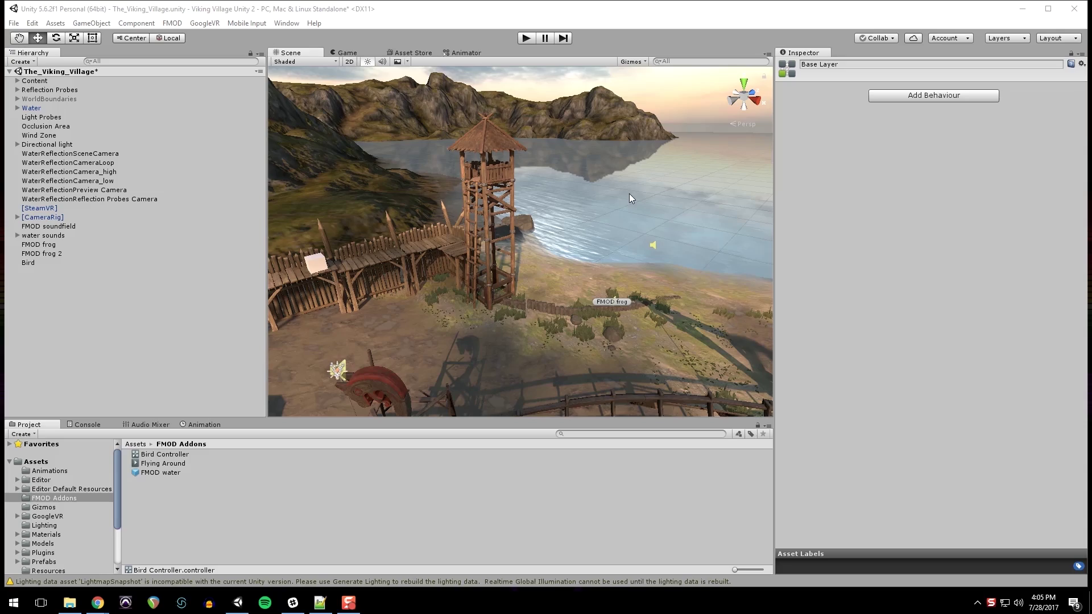
- Fly the Scene view down the village street and open the Asset Store tab
right_drag(498, 312, 475, 228)
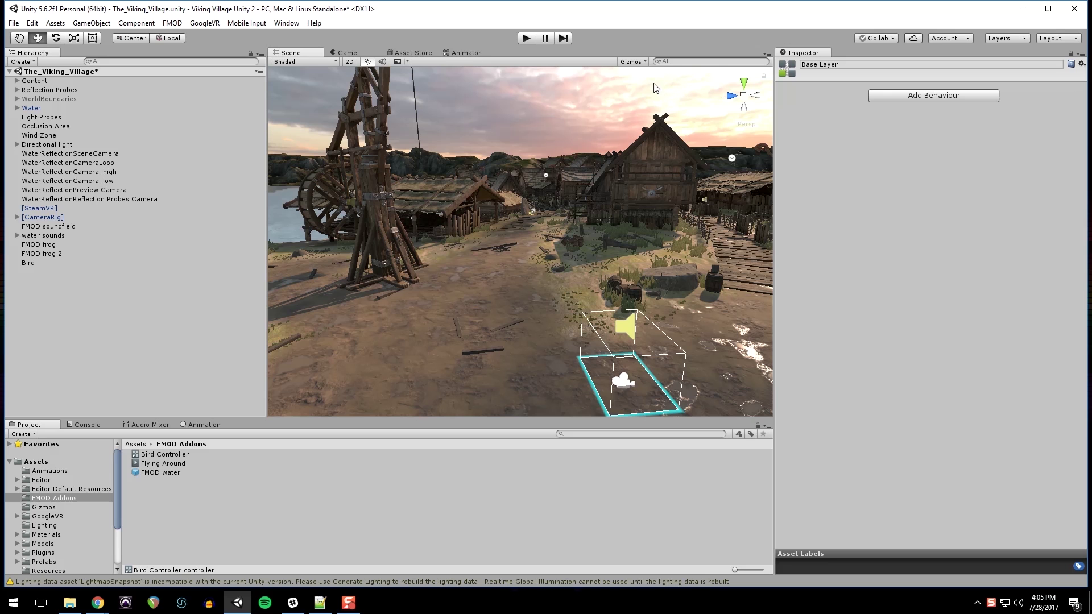
click(407, 52)
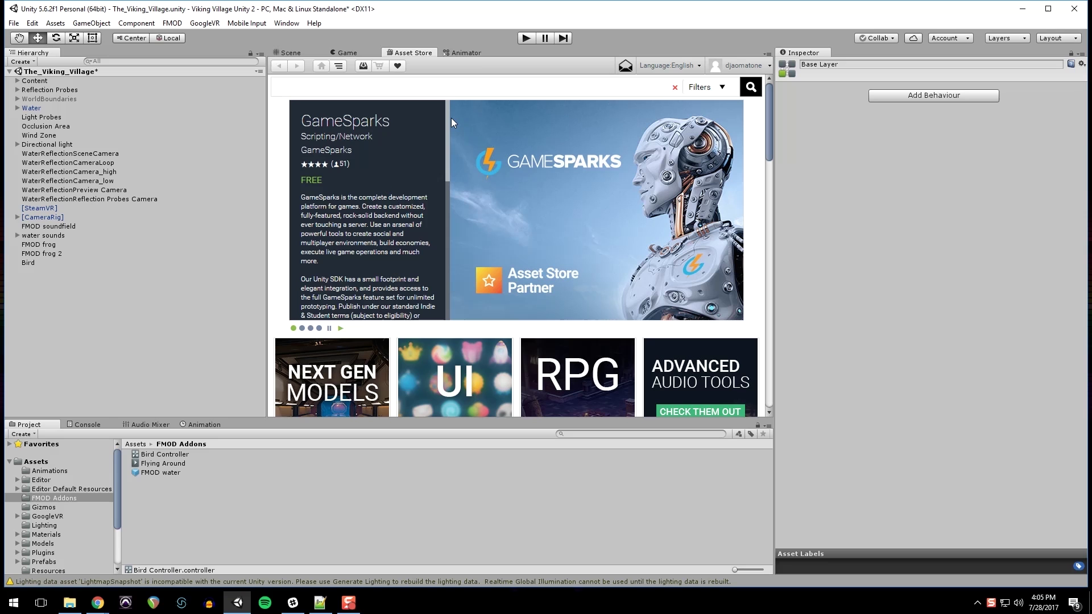
- Search the Asset Store for 'gun 1911' and import the whole 1911 Pistol Pack, fixing its normal map
text(gun 1911)
key(Return)
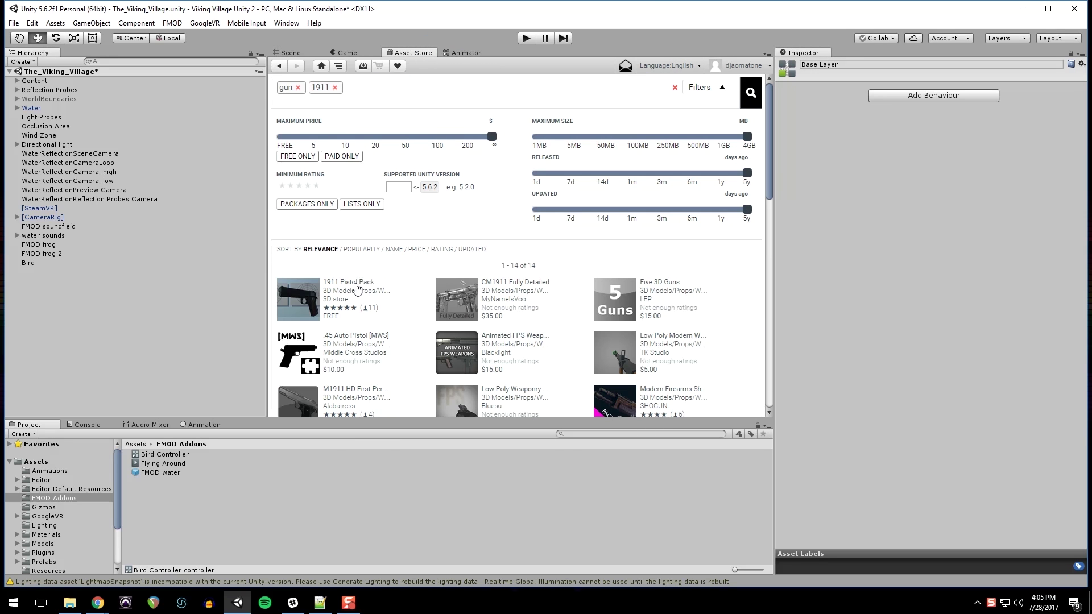
click(353, 282)
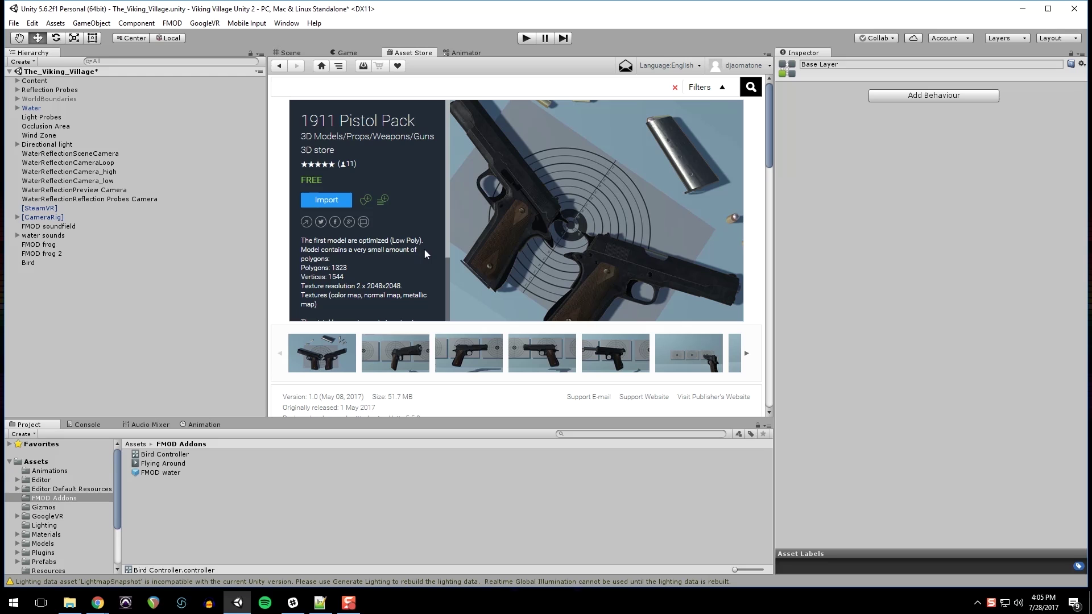
click(332, 203)
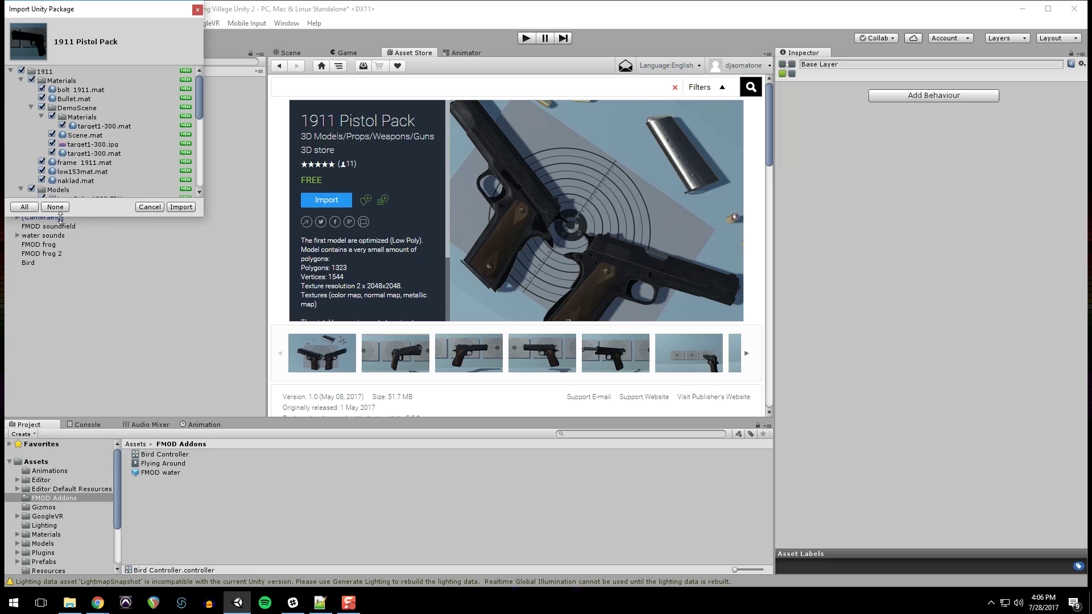
click(180, 207)
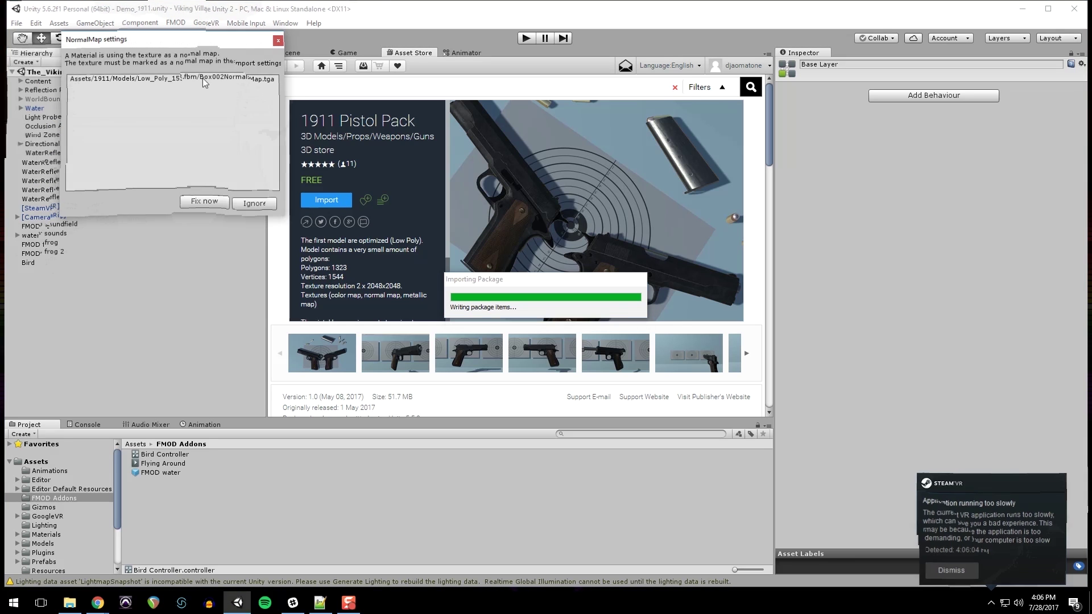
click(203, 206)
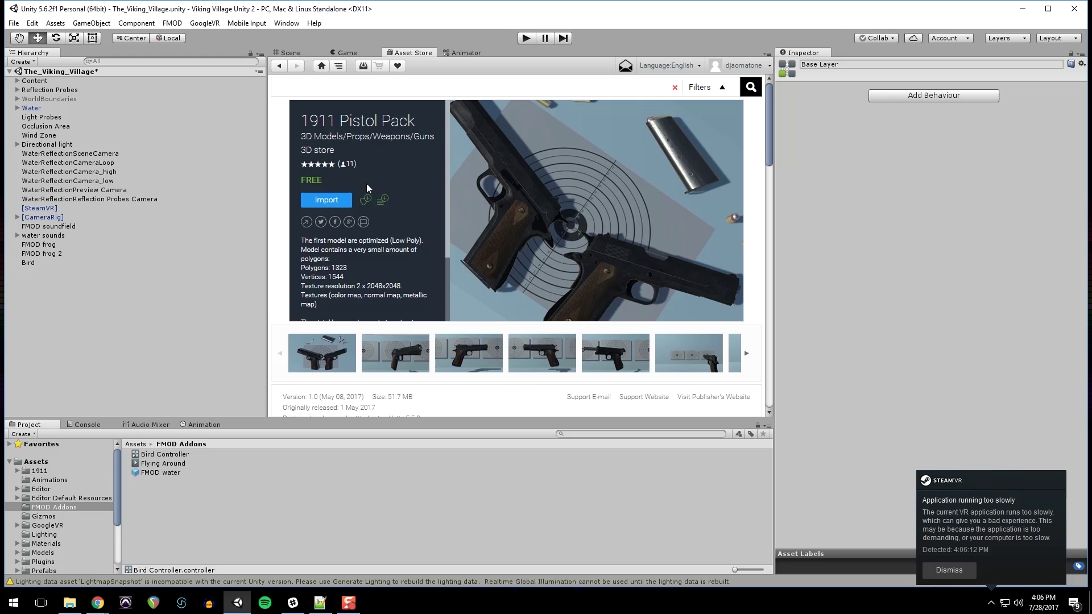
- Return to the Scene tab, open and close Window > Lighting > Settings, then clear the console warnings
click(286, 52)
click(413, 582)
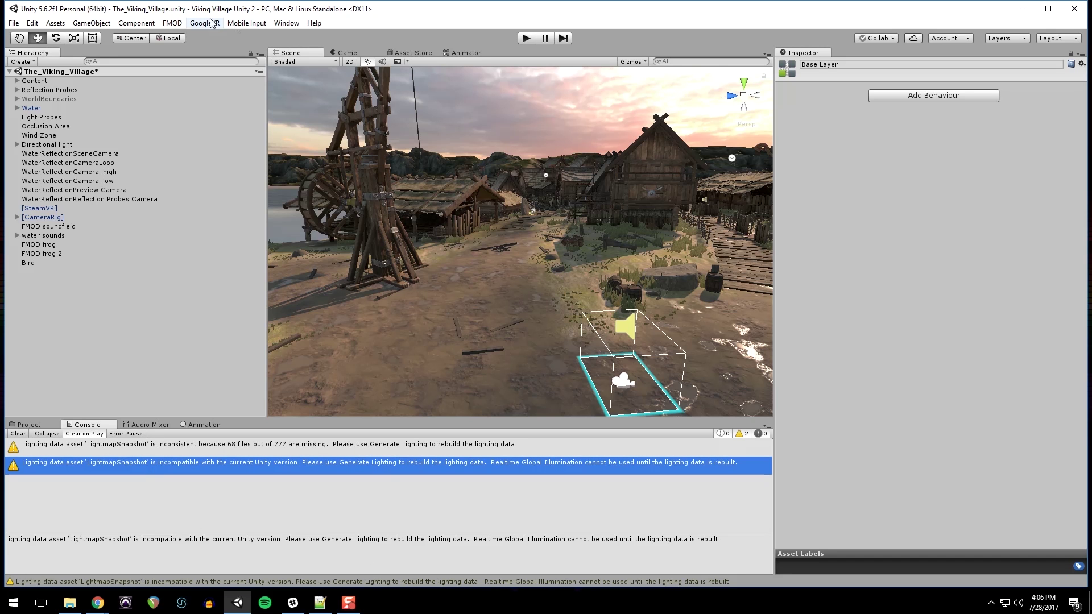
click(293, 24)
mouse_move(287, 26)
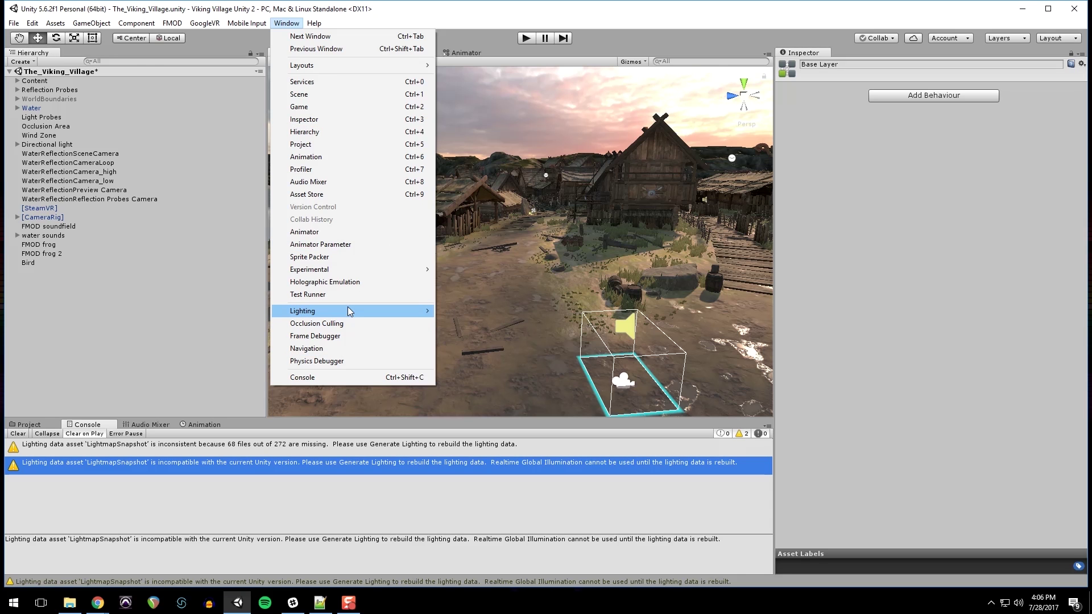
mouse_move(353, 310)
click(463, 312)
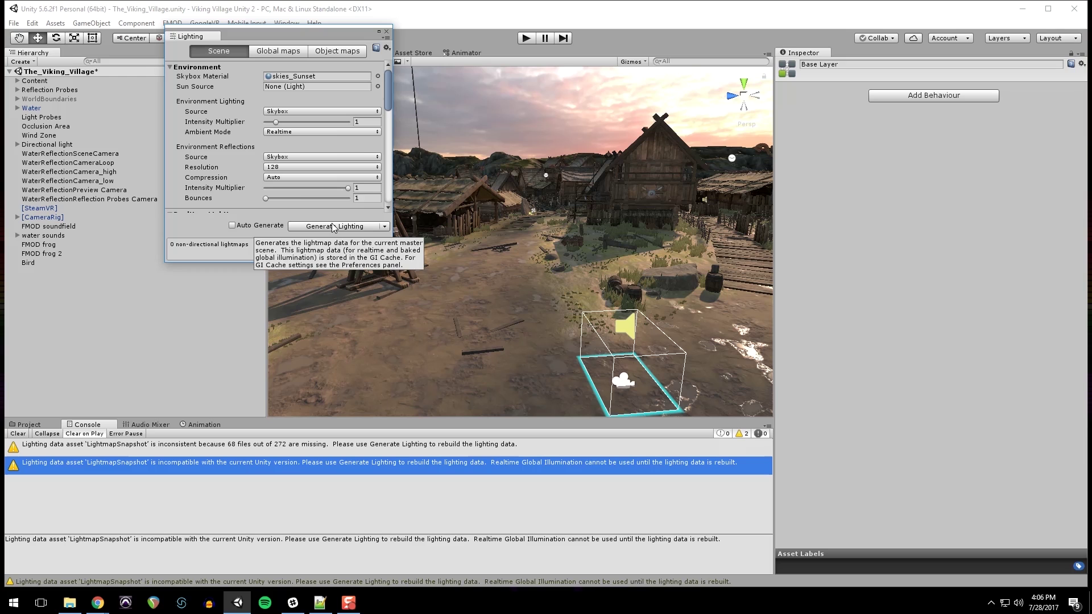
click(386, 32)
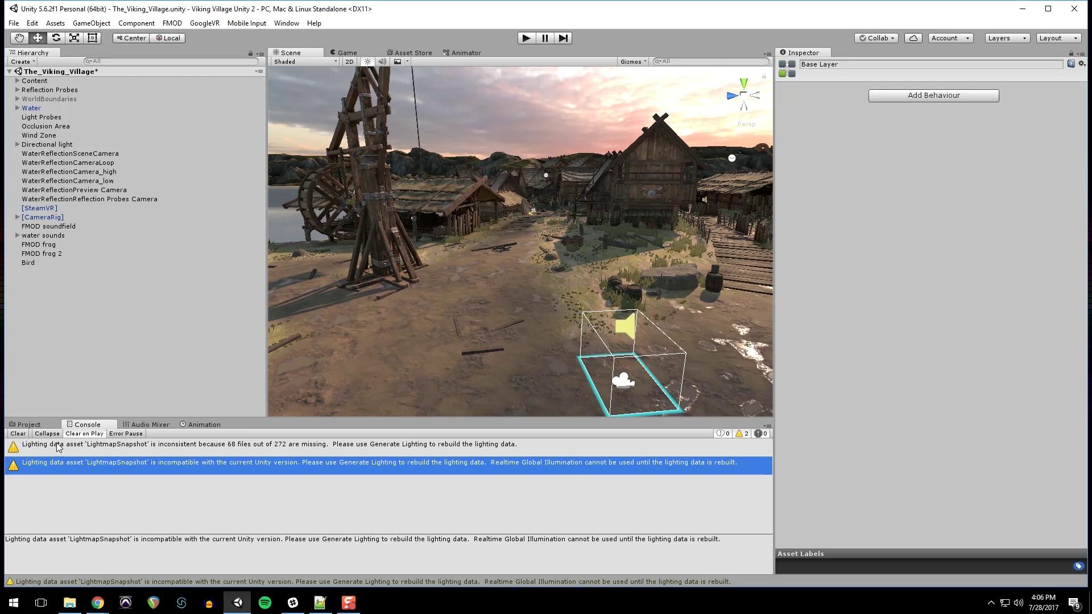
click(18, 434)
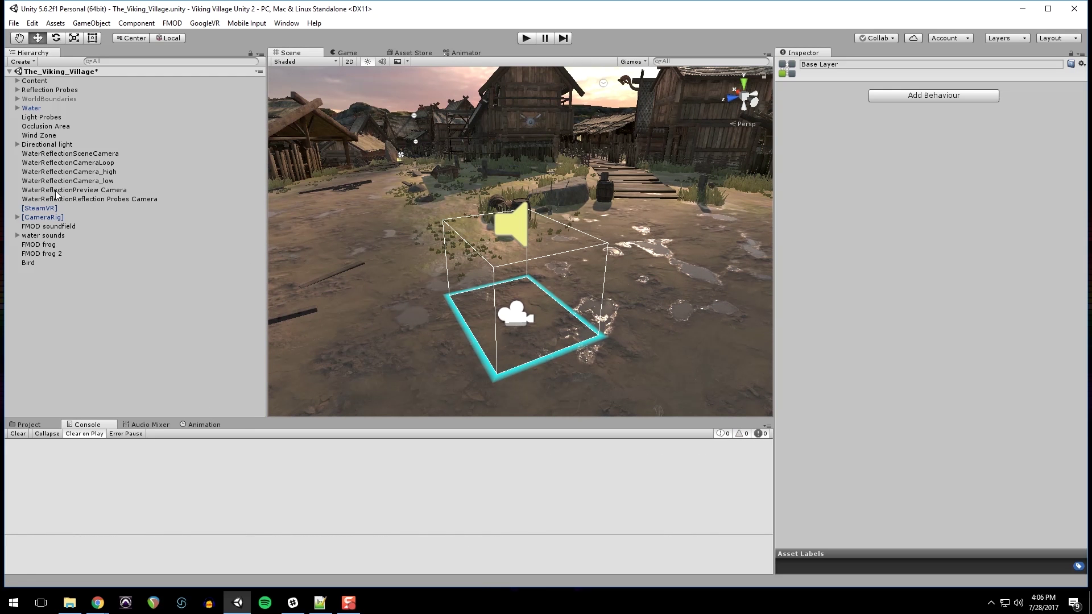
- Expand [CameraRig] and Controller (right) in the Hierarchy and select the right controller's Model
click(56, 218)
click(18, 218)
click(68, 228)
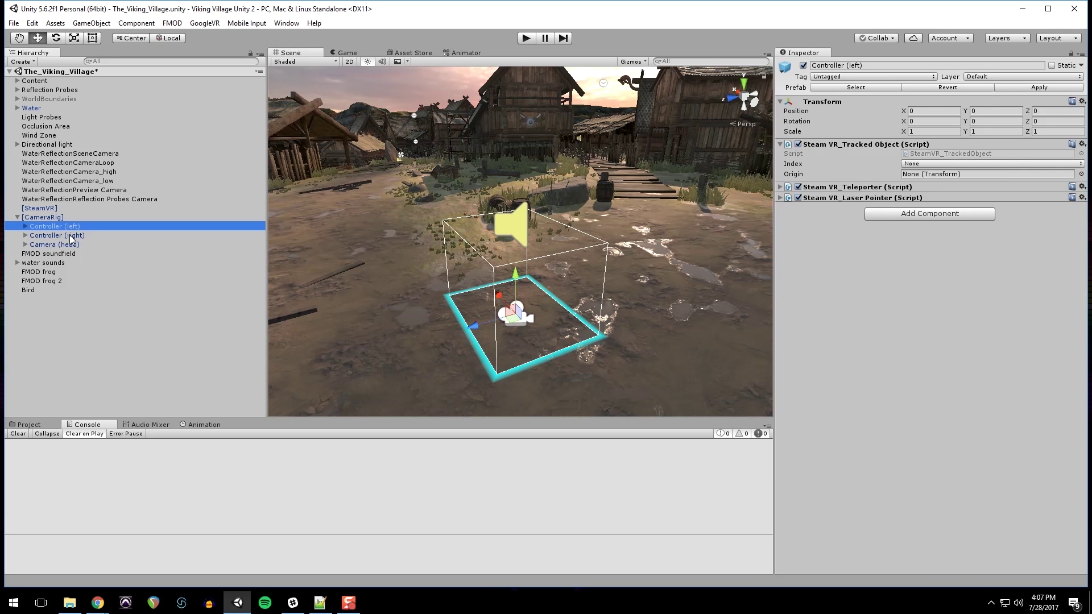
click(70, 235)
click(86, 227)
click(82, 236)
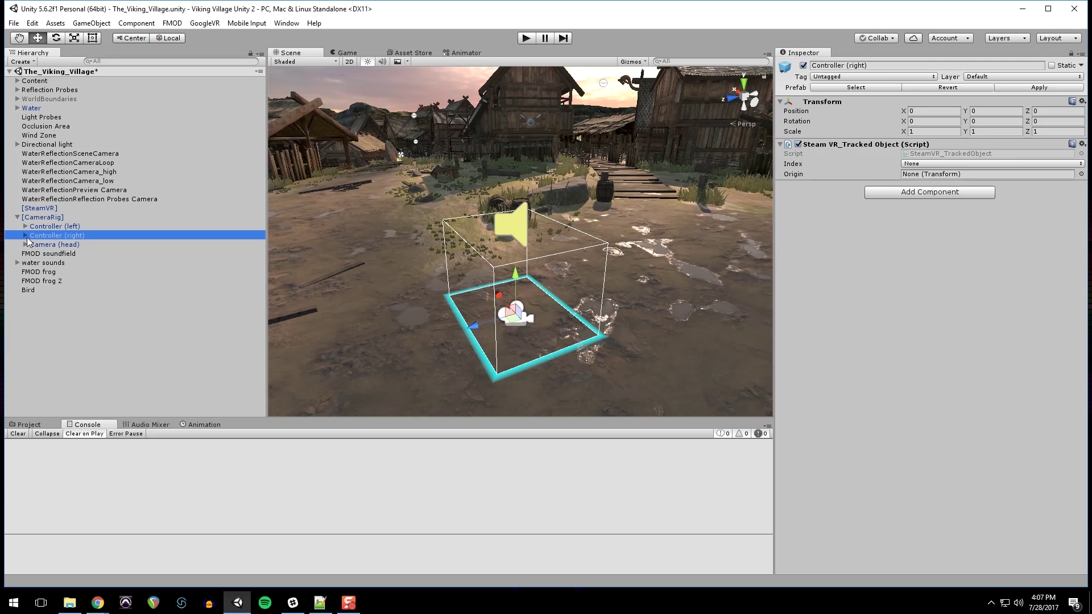
click(25, 235)
click(88, 245)
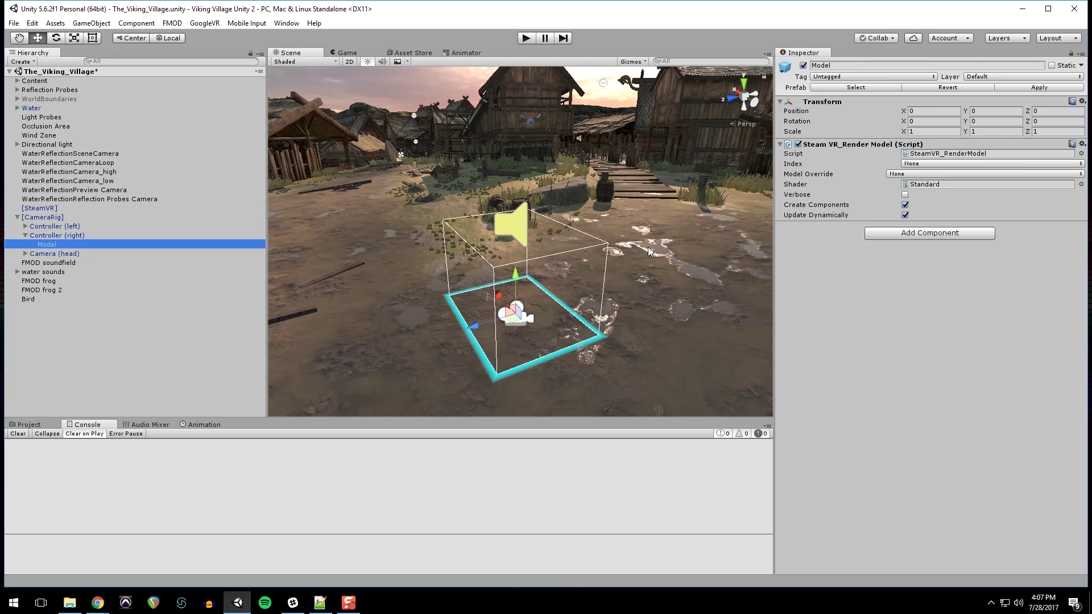
- In the Project tab, open 1911 > Prefabs and select the Low_Poly_1323 prefab
click(28, 424)
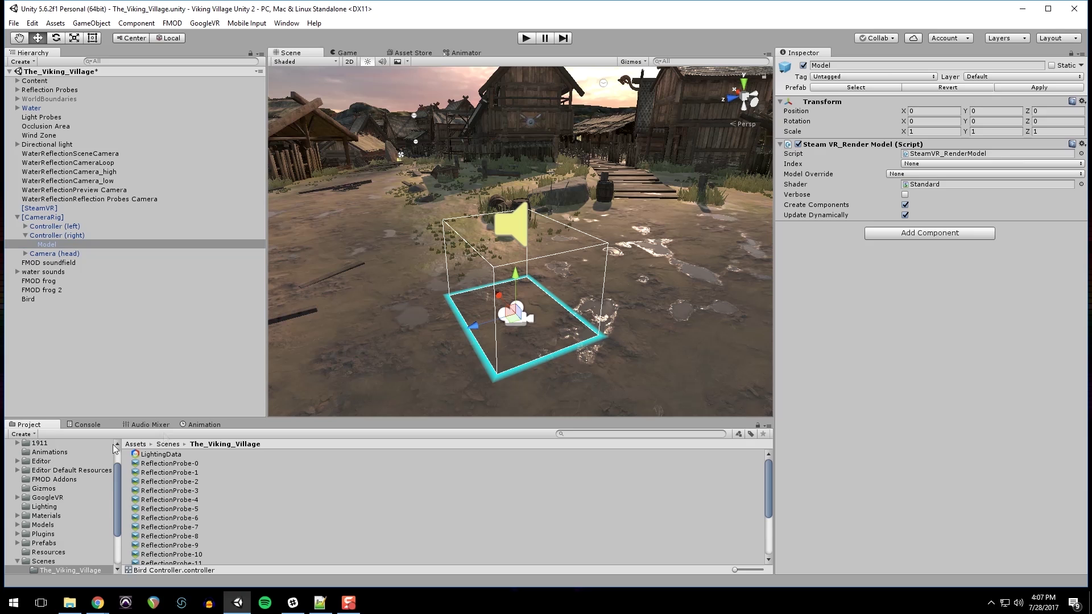
click(40, 471)
click(153, 473)
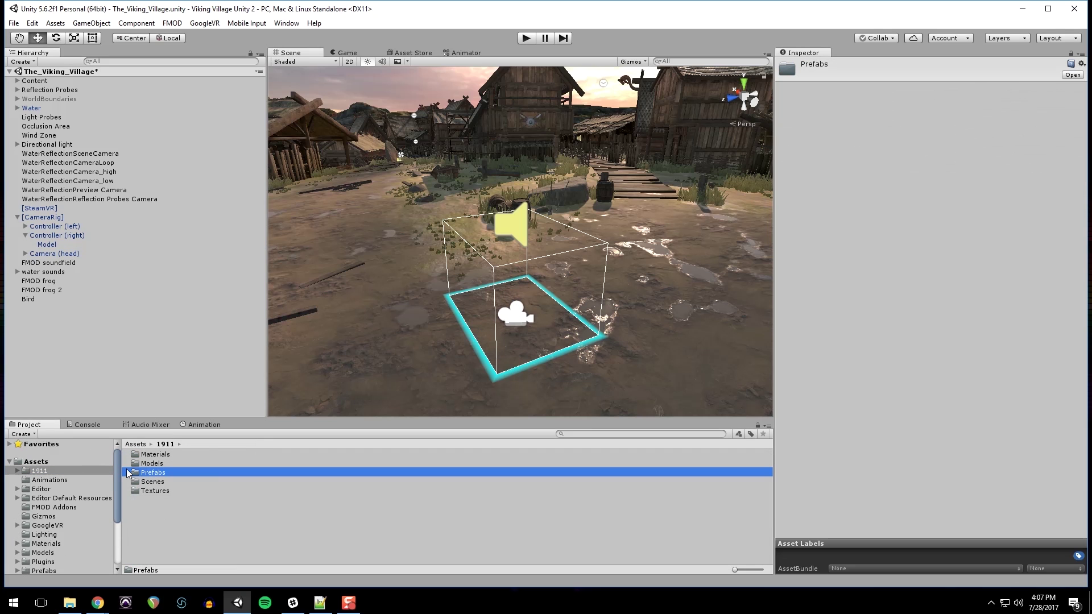
double_click(156, 476)
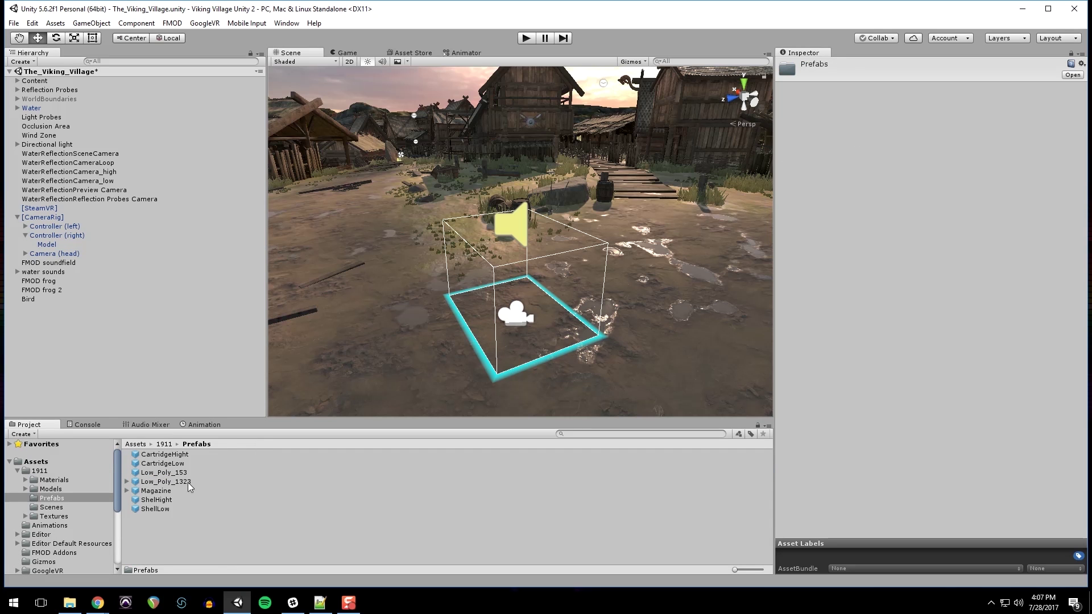
click(189, 483)
click(174, 473)
click(173, 481)
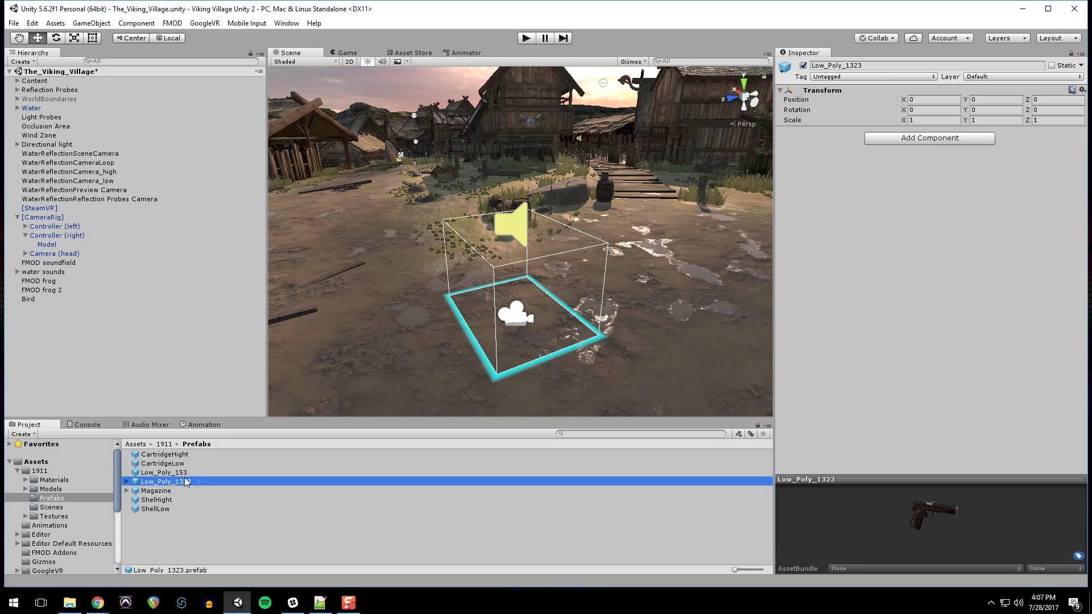
click(126, 481)
click(126, 482)
- Parent Low_Poly_1323 under Controller (right) and set its scale to 0.1 on all axes
drag(172, 484, 74, 239)
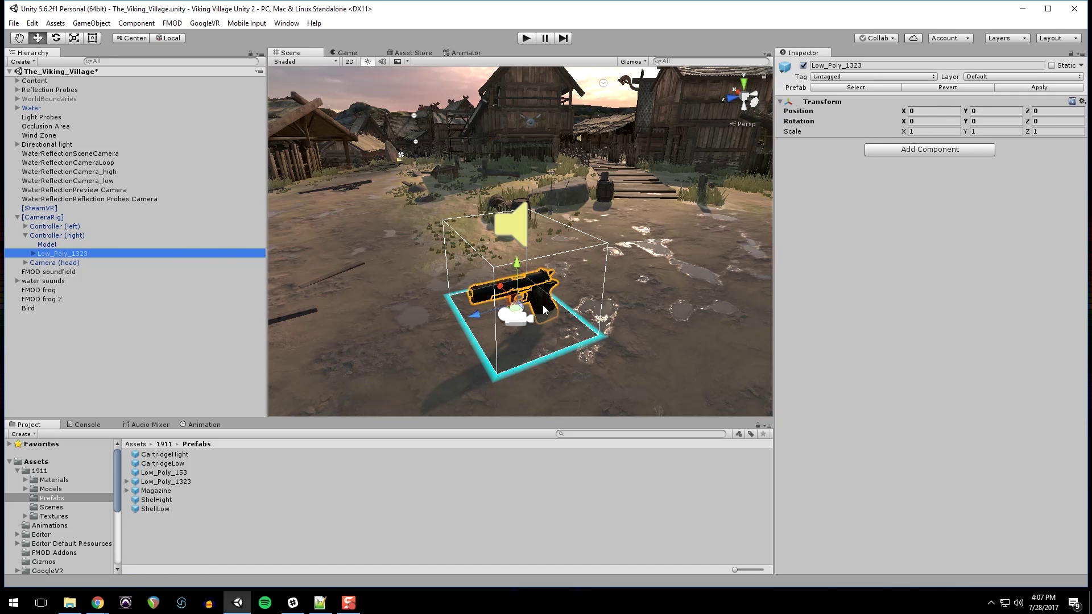
click(932, 131)
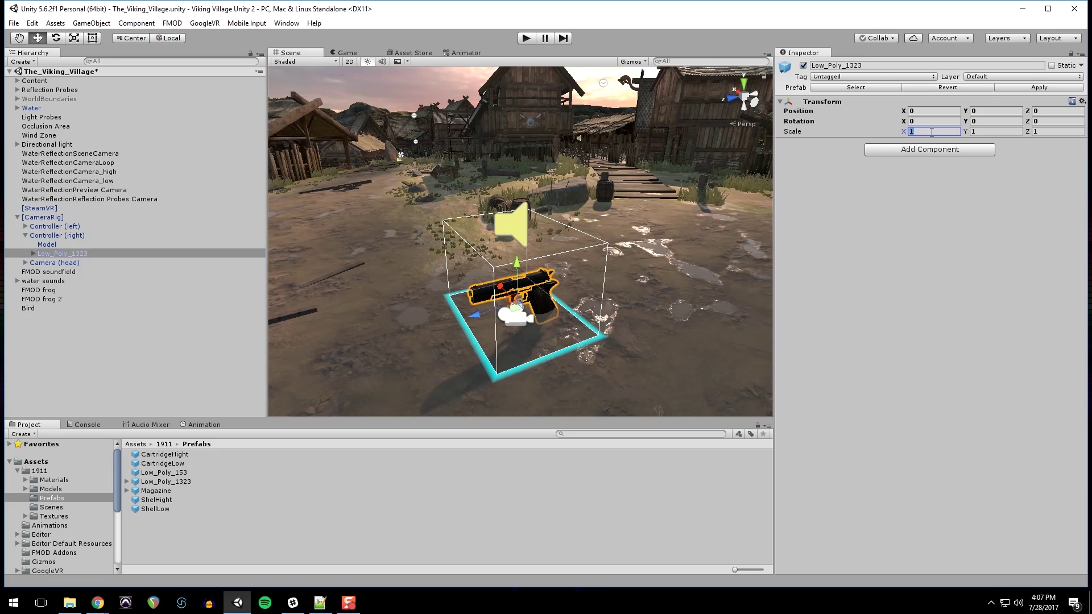
text(0.1)
key(Tab)
text(0.1)
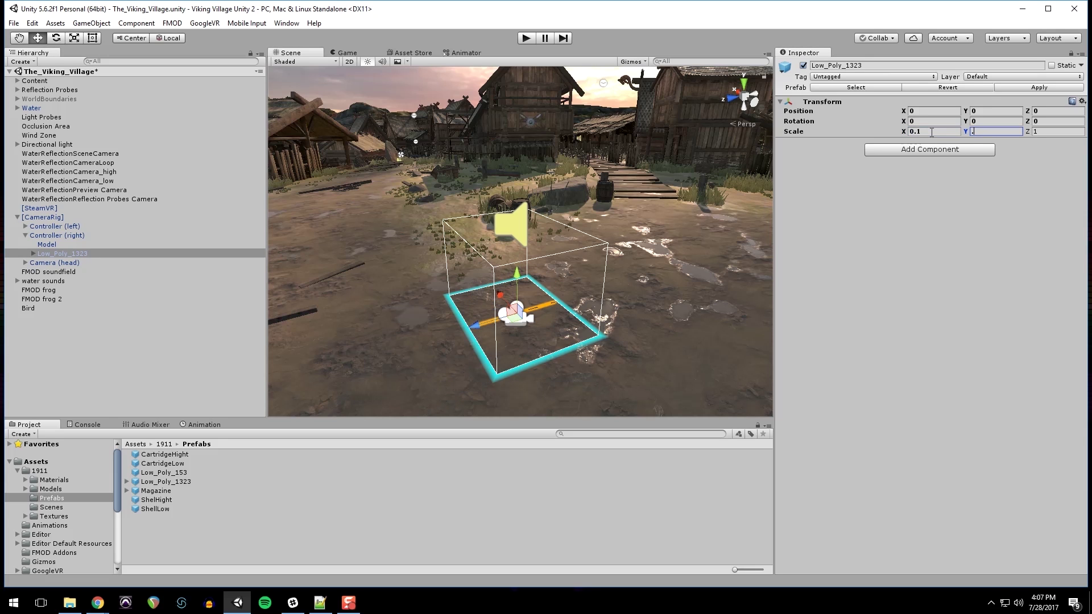
key(Tab)
text(0.1)
key(Tab)
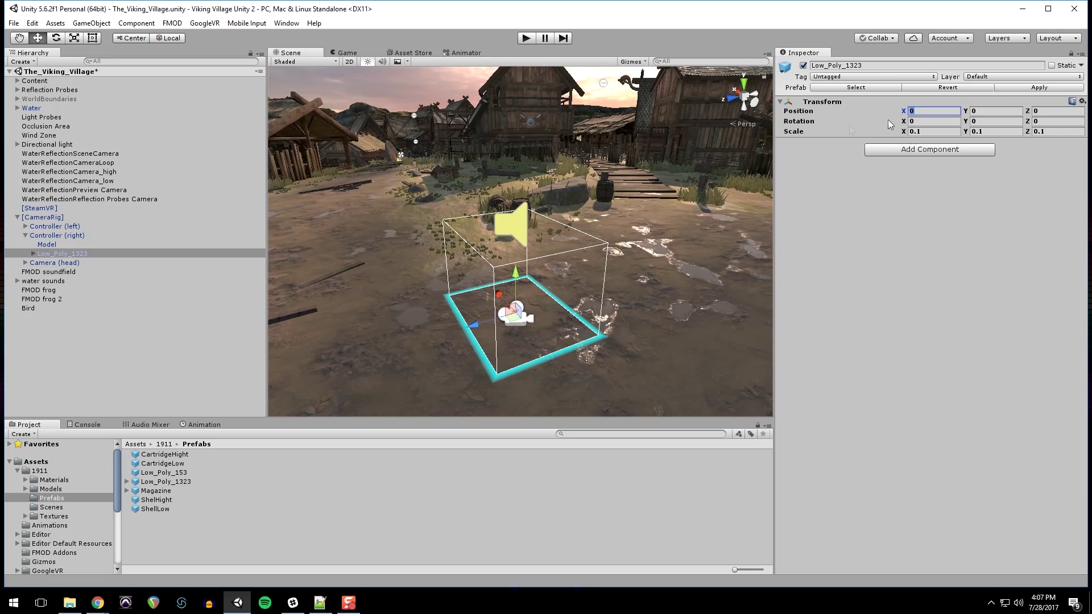
- Set the pistol's position to 0, -0.06, -0.075
click(932, 103)
click(816, 102)
click(930, 110)
click(975, 110)
text(-.06)
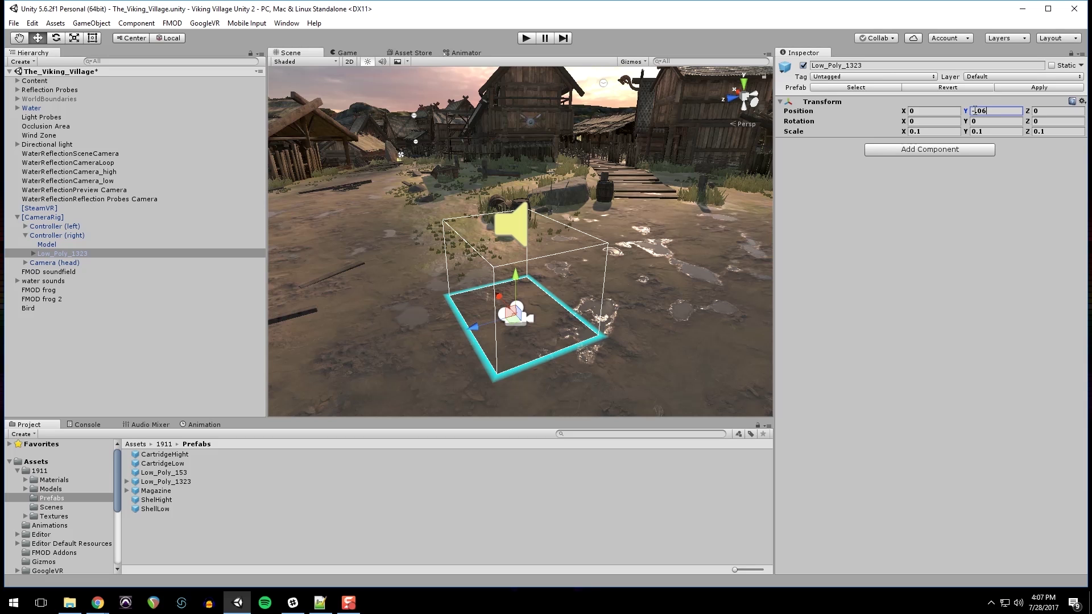
key(Tab)
text(-.075)
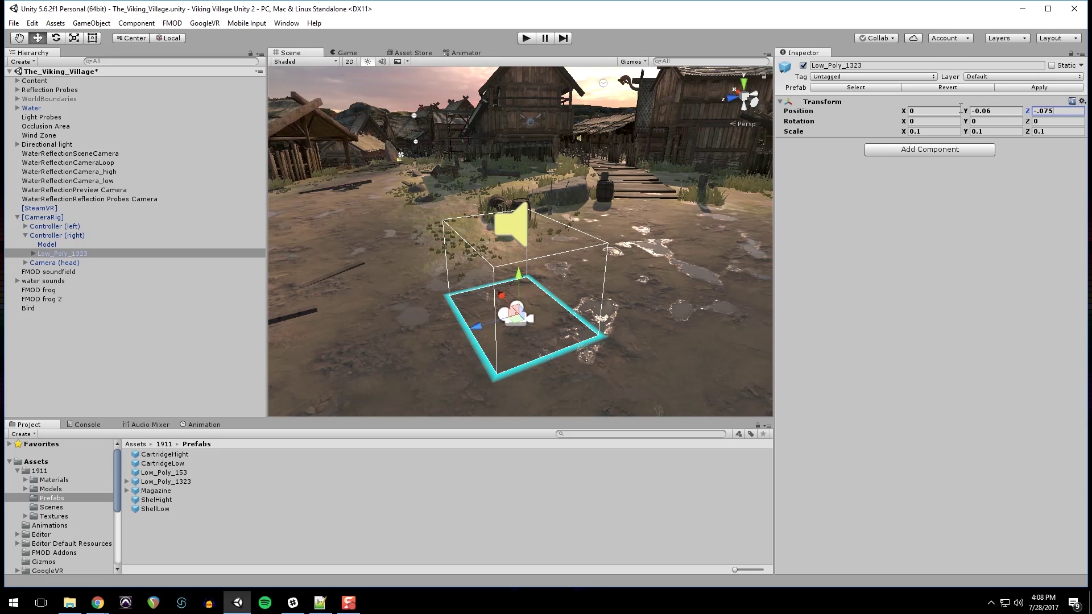
- Rotate the pistol 65 degrees on X and deactivate the right controller's default Model
click(934, 123)
text(65)
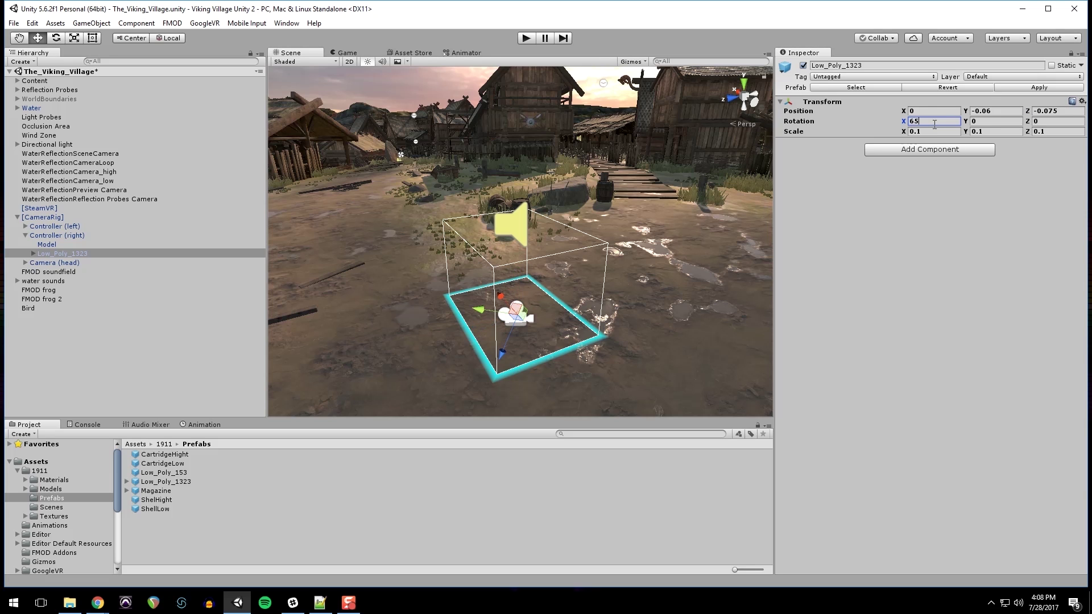
text(f)
key(BackSpace)
scroll(546, 288, up, 10)
alt+drag(533, 289, 484, 263)
scroll(550, 278, down, 5)
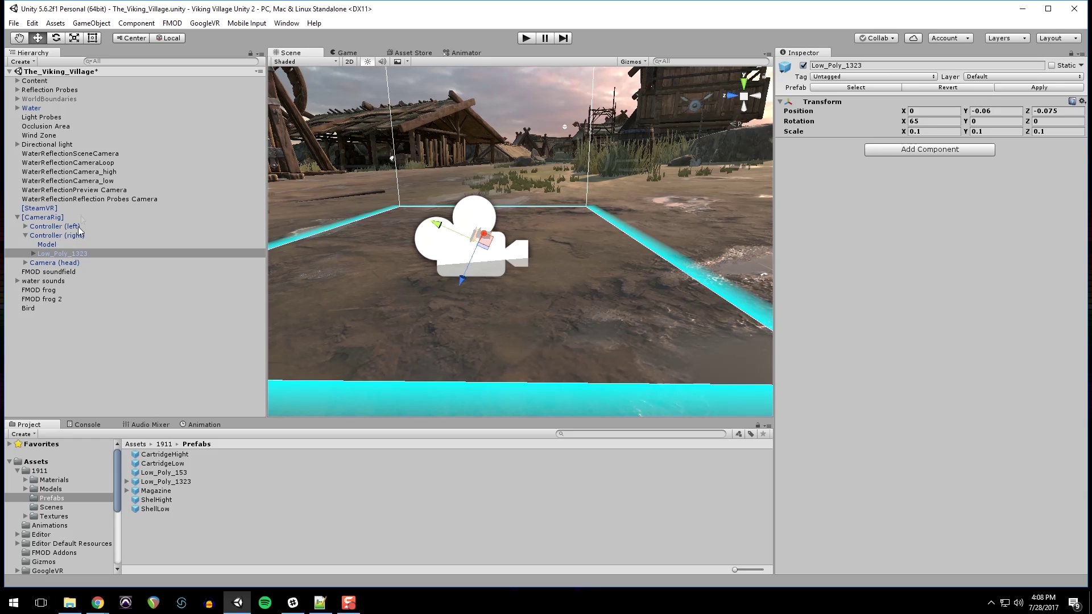
click(47, 244)
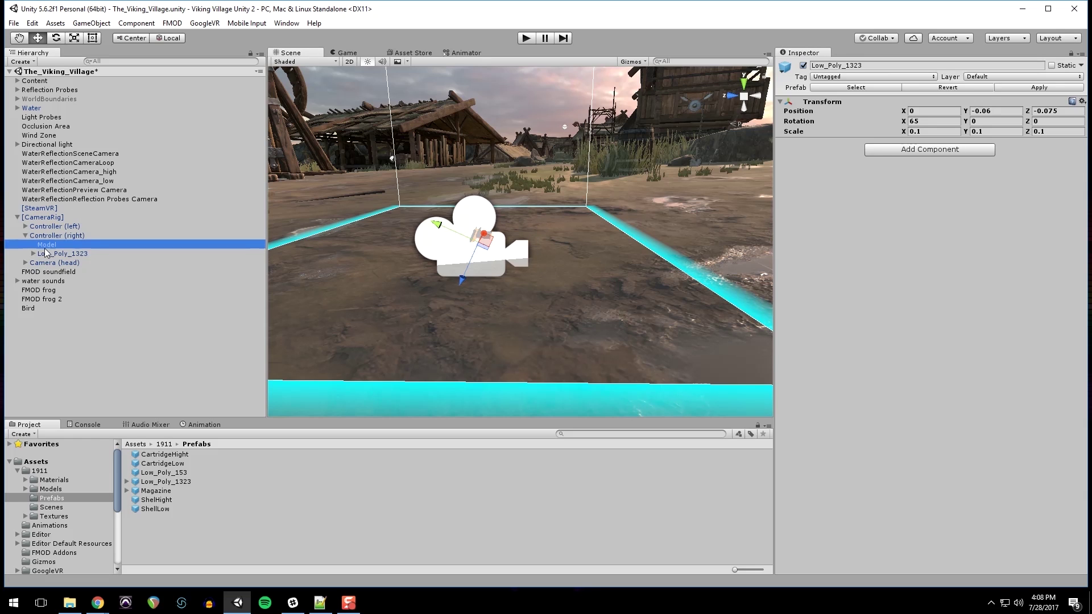
click(803, 66)
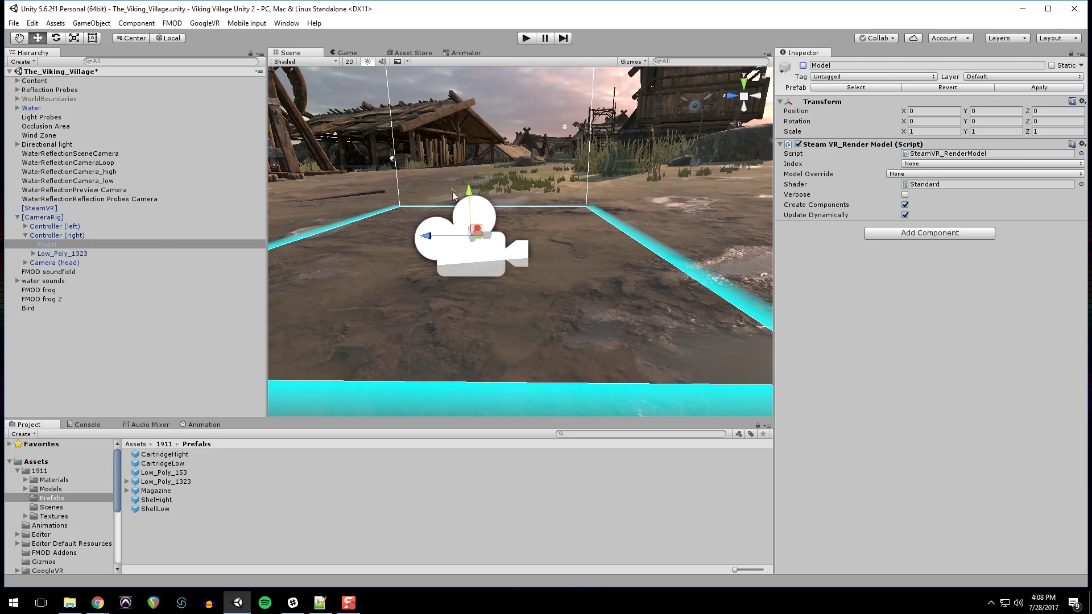
- Add a Line Renderer component to the Low_Poly_1323 pistol
click(57, 254)
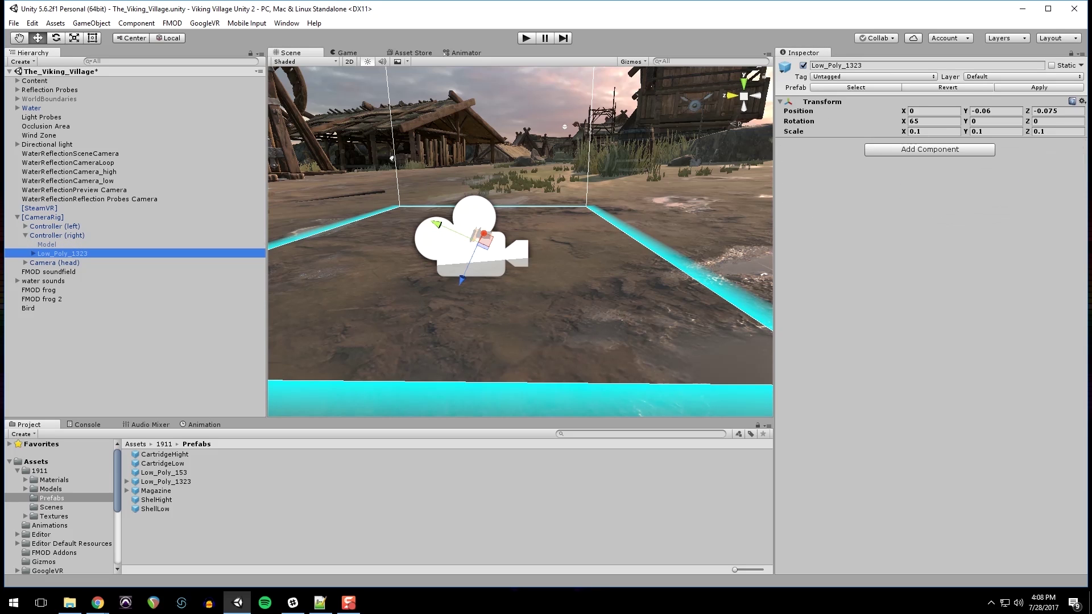
click(908, 151)
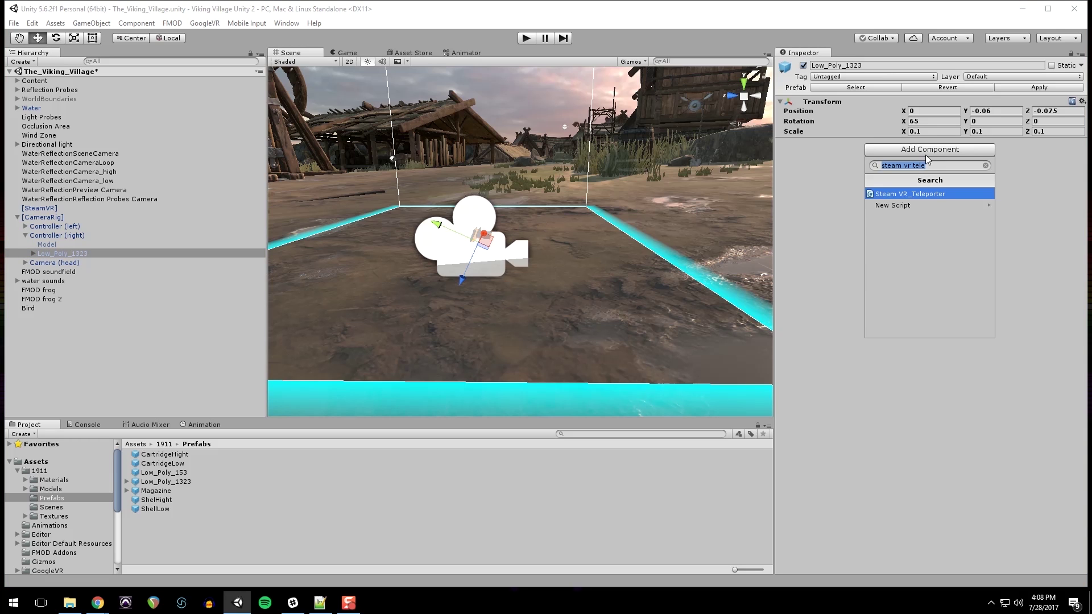
text(line)
key(Return)
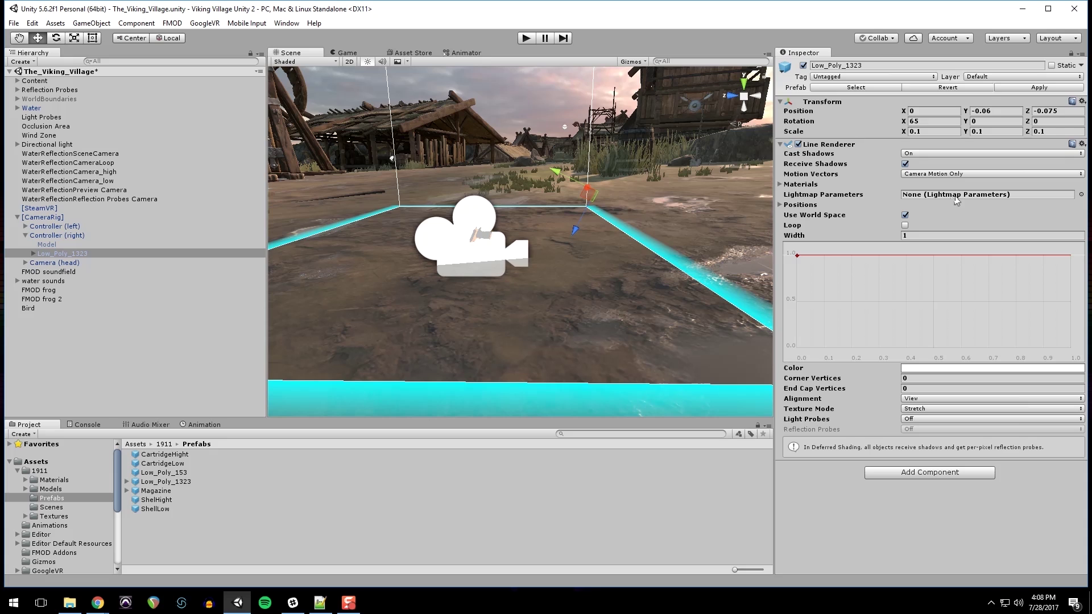
- Make the line local-space from (0, 0.7, 0) to (0, 0.7, 100) with width 0.01
click(905, 216)
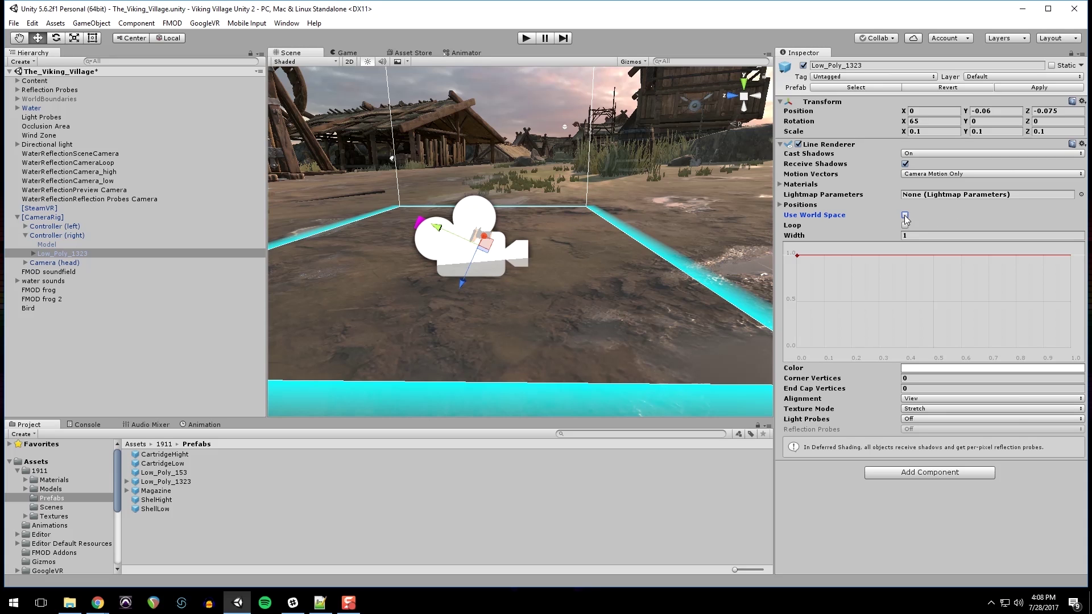
click(781, 205)
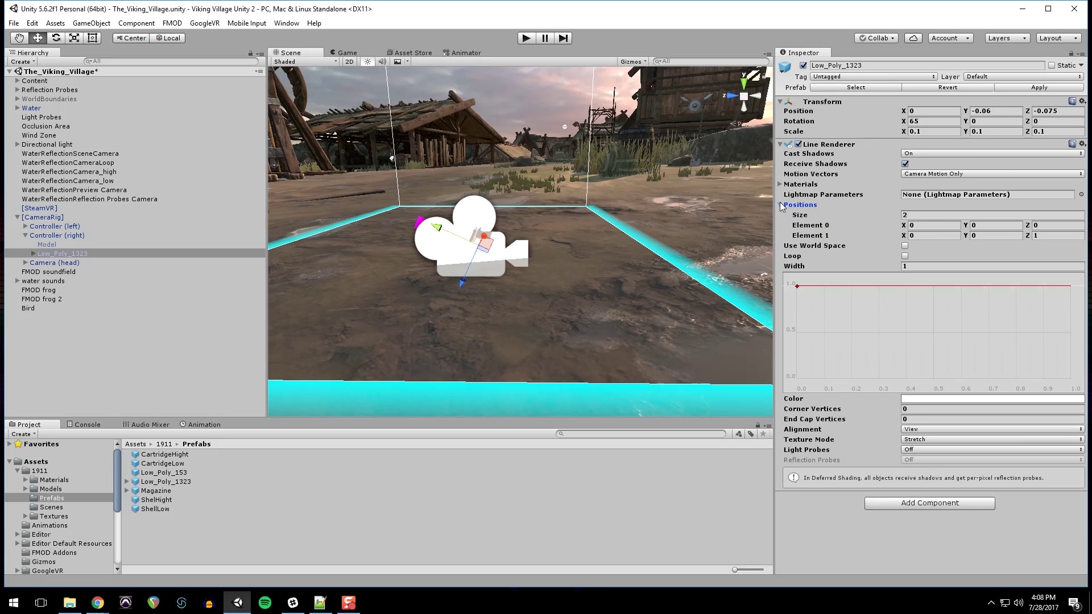
click(980, 227)
text(.7)
key(Tab)
key(Tab)
key(Tab)
text(.7)
click(1049, 236)
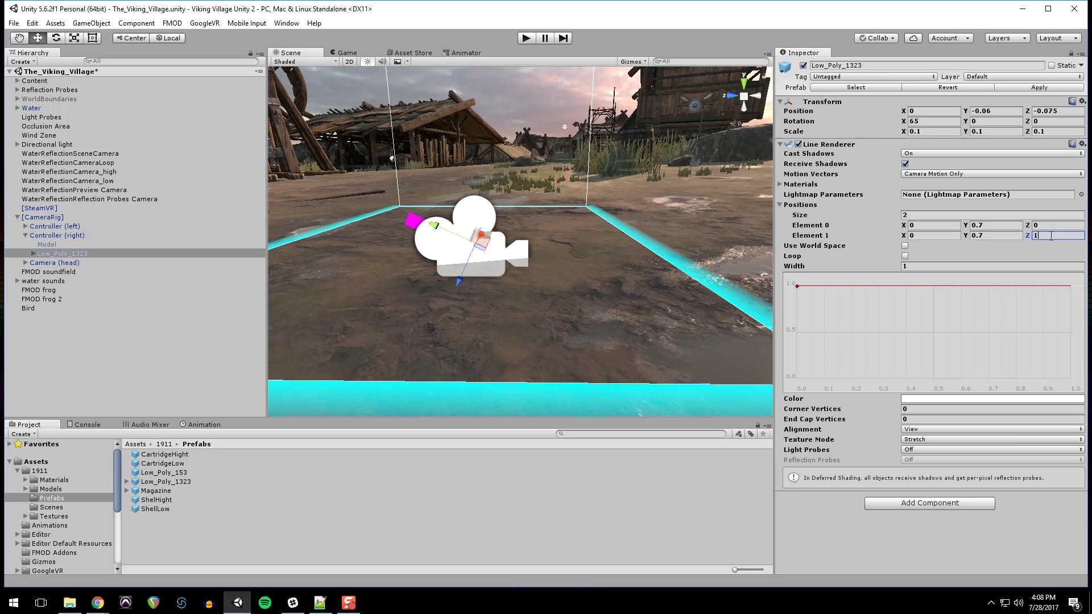
text(00)
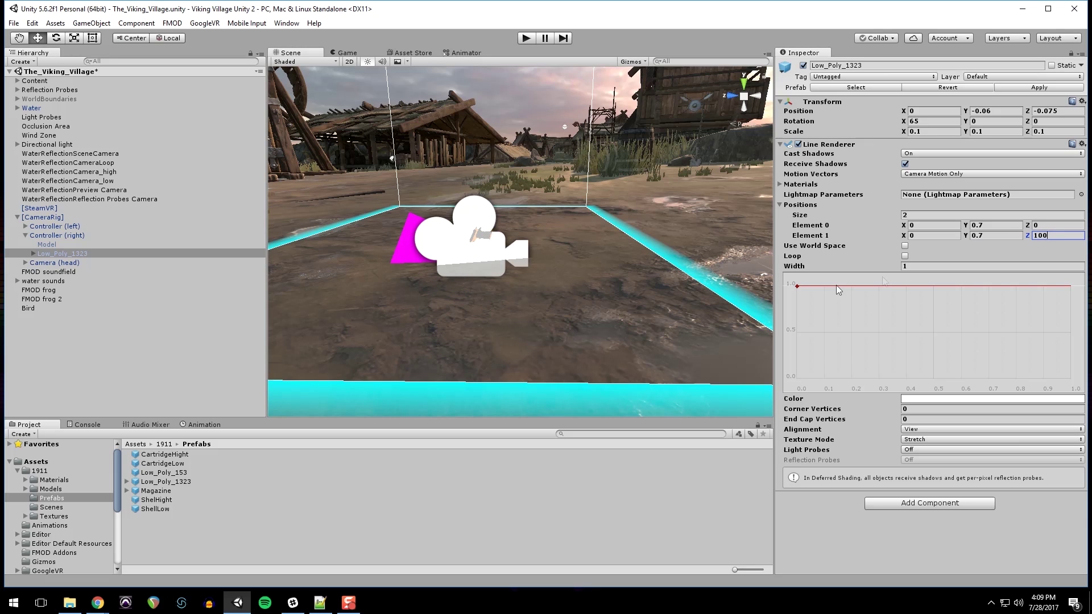
click(925, 267)
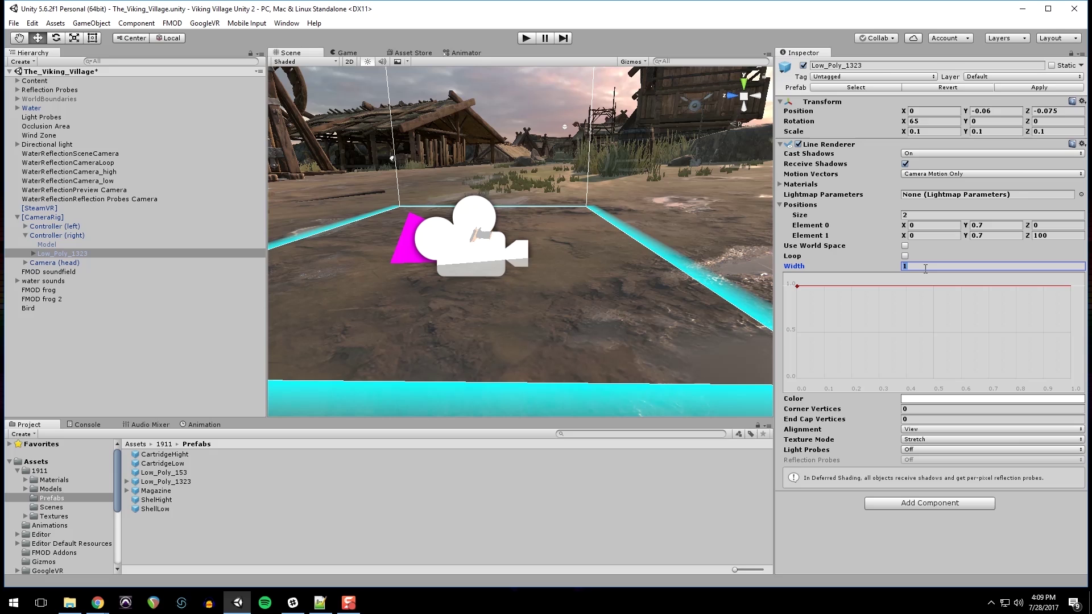
text(0.01)
key(Tab)
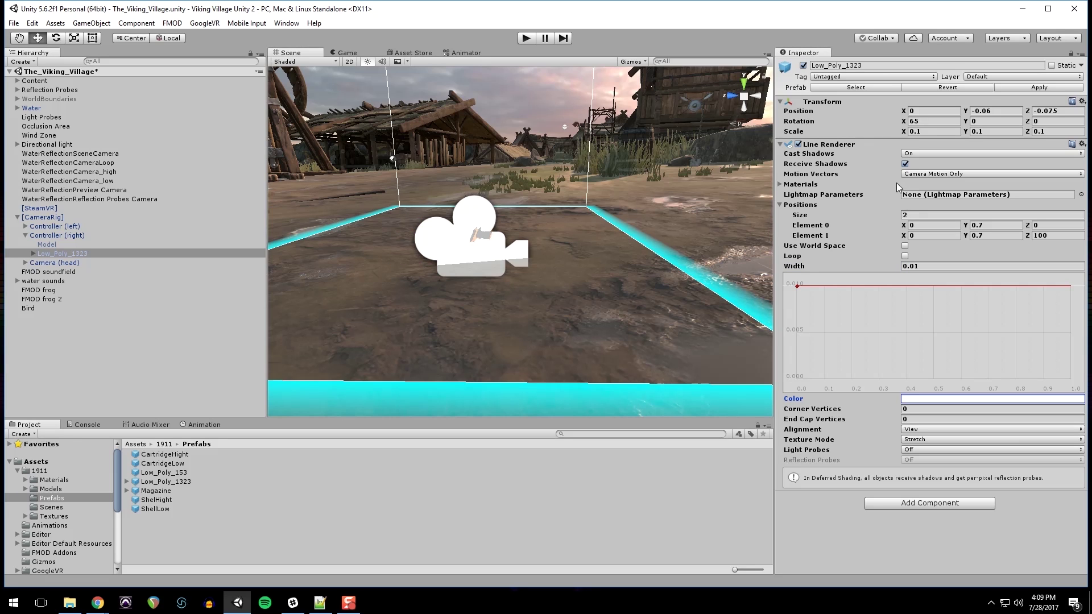
- Create a new material named Laser in the FMOD Addons folder
click(17, 471)
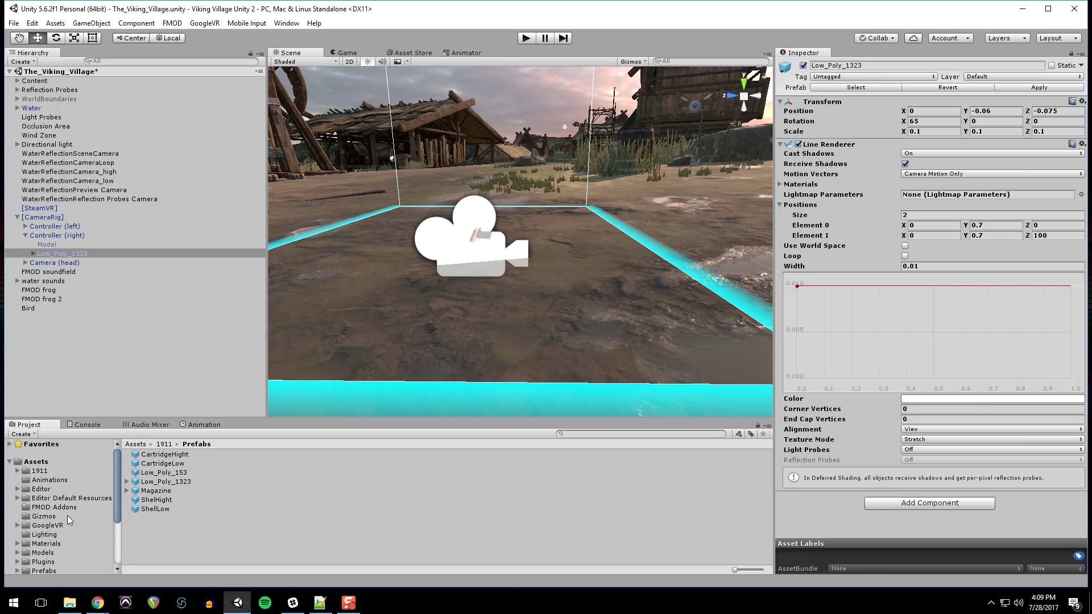
click(53, 508)
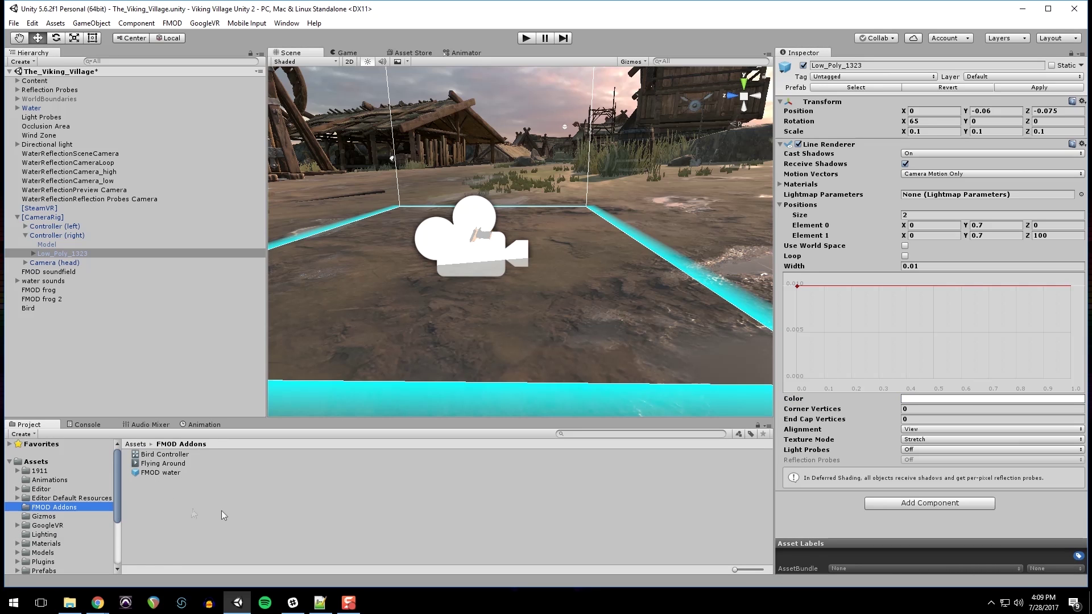
right_click(169, 493)
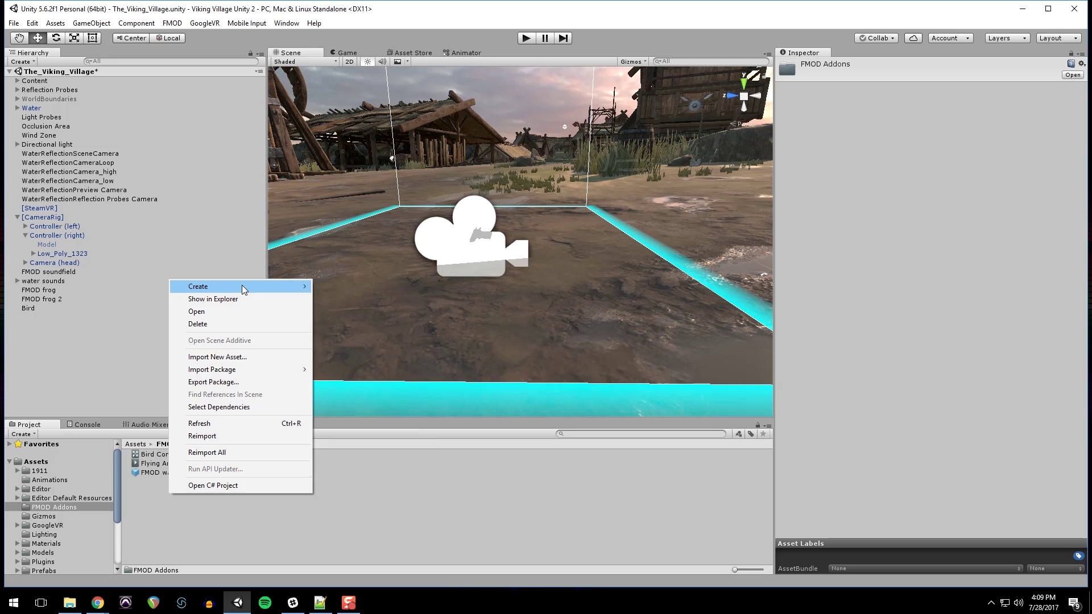
mouse_move(241, 285)
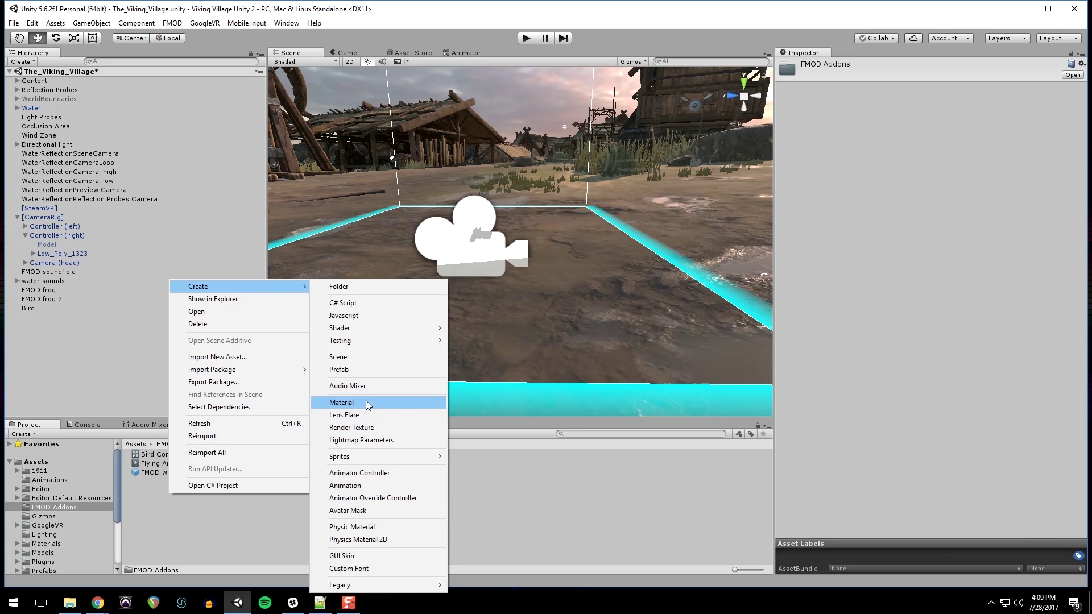
click(371, 405)
text(L)
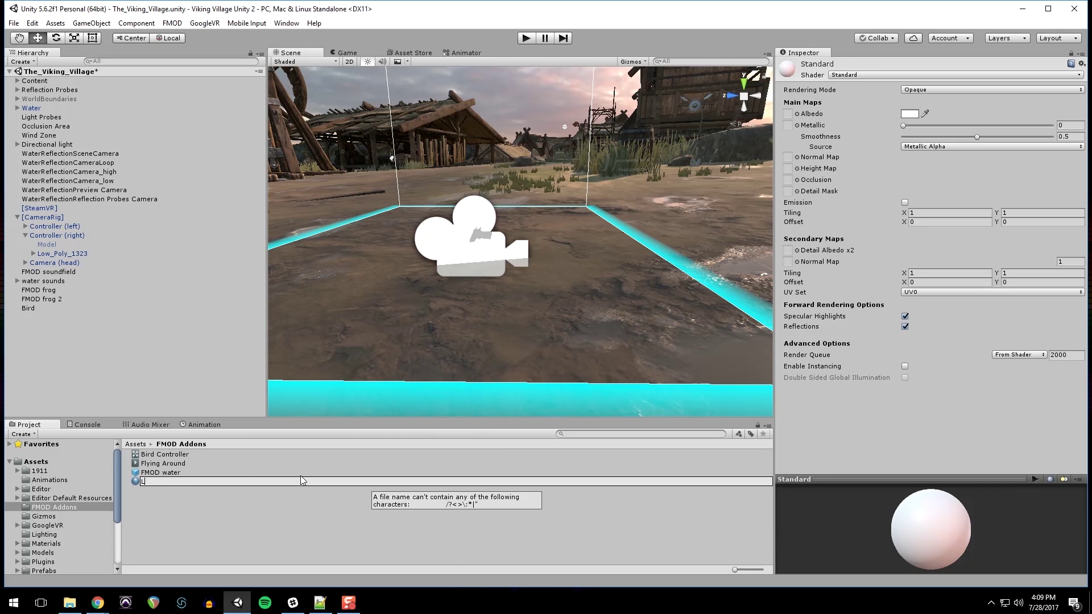
text(aser)
key(Return)
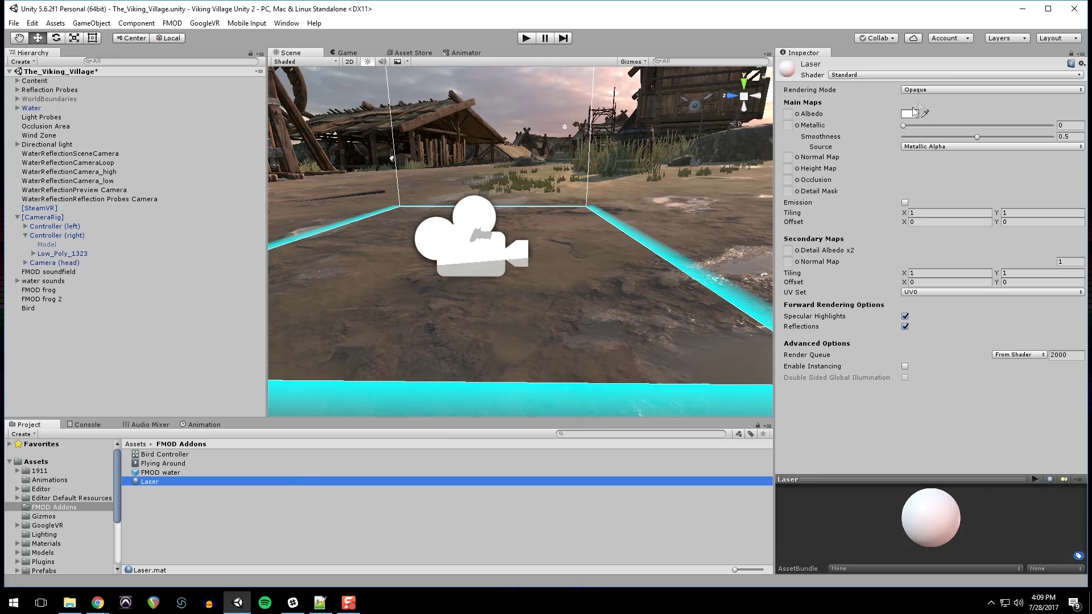
- Give the Laser material a pure red FF0000 albedo and enable red emission
click(910, 114)
click(42, 75)
drag(52, 77, 133, 13)
click(129, 8)
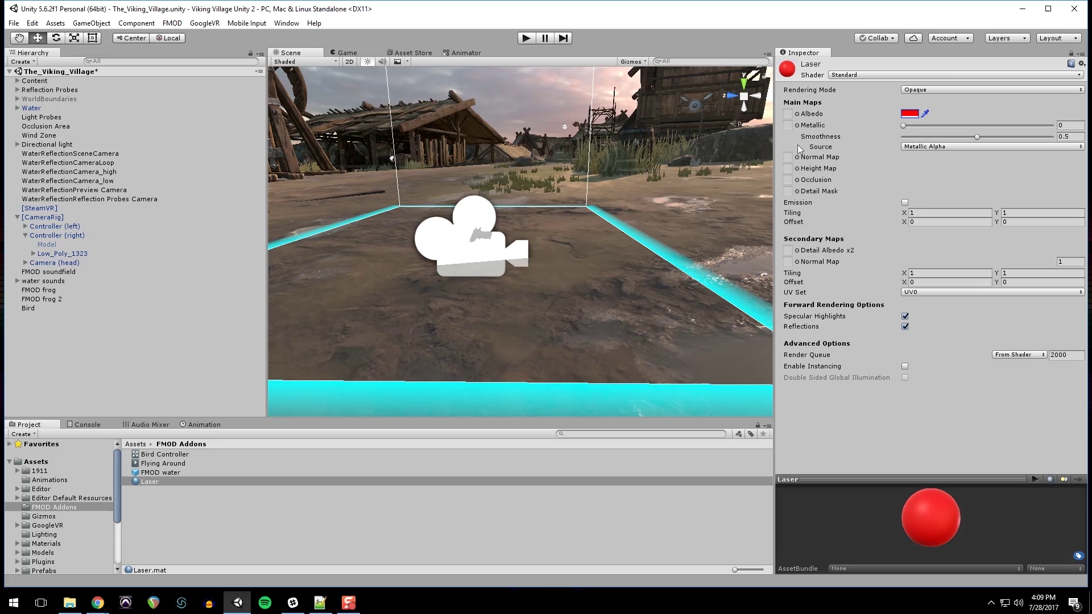
click(905, 203)
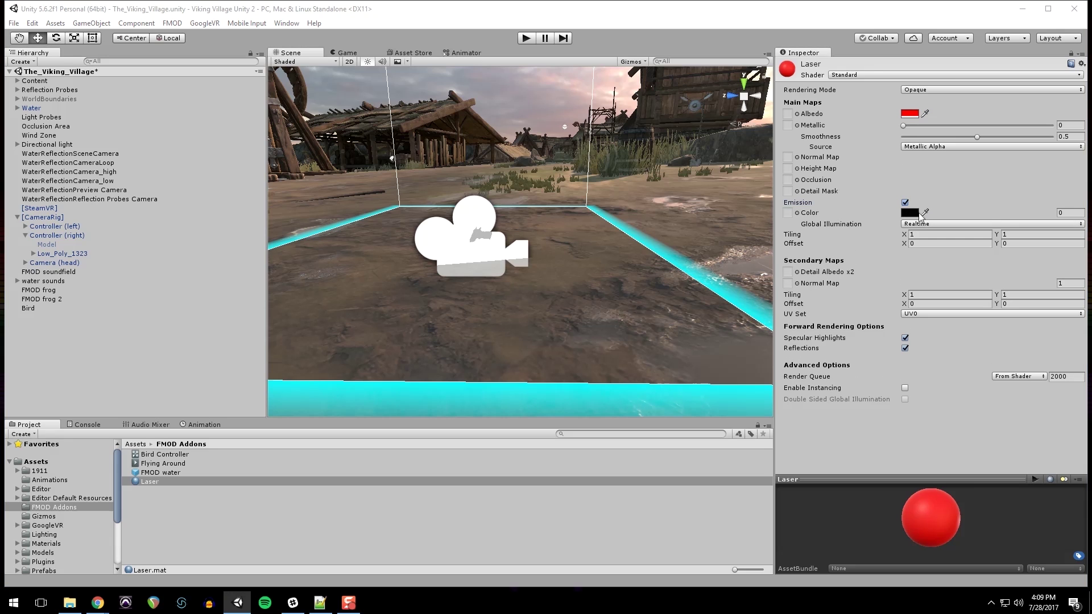
click(913, 214)
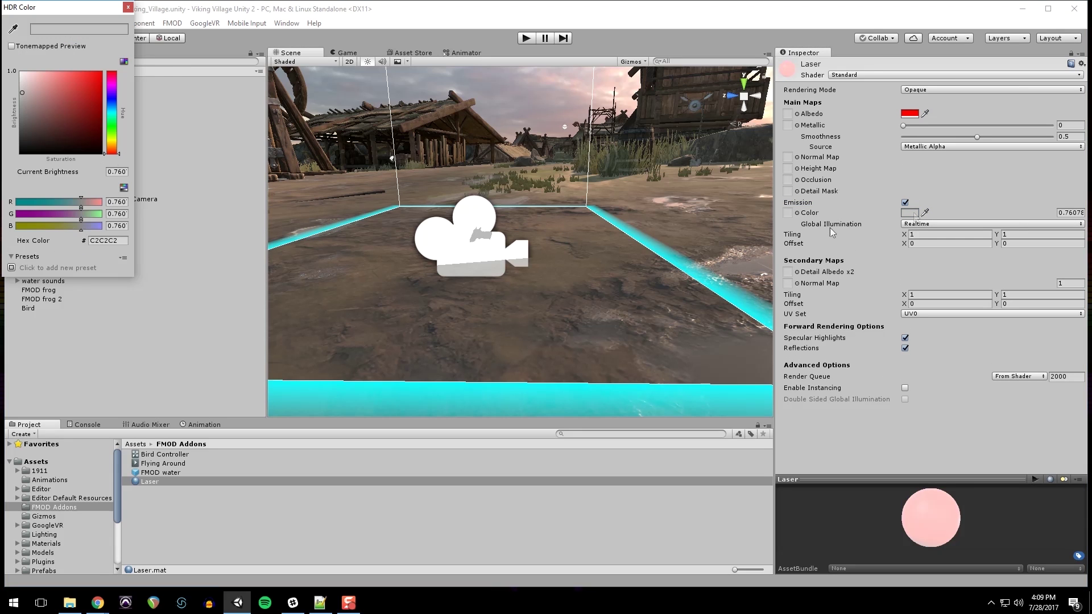
- Assign the Laser material to Low_Poly_1323's Line Renderer Element 0 and orbit to view the beam
click(129, 7)
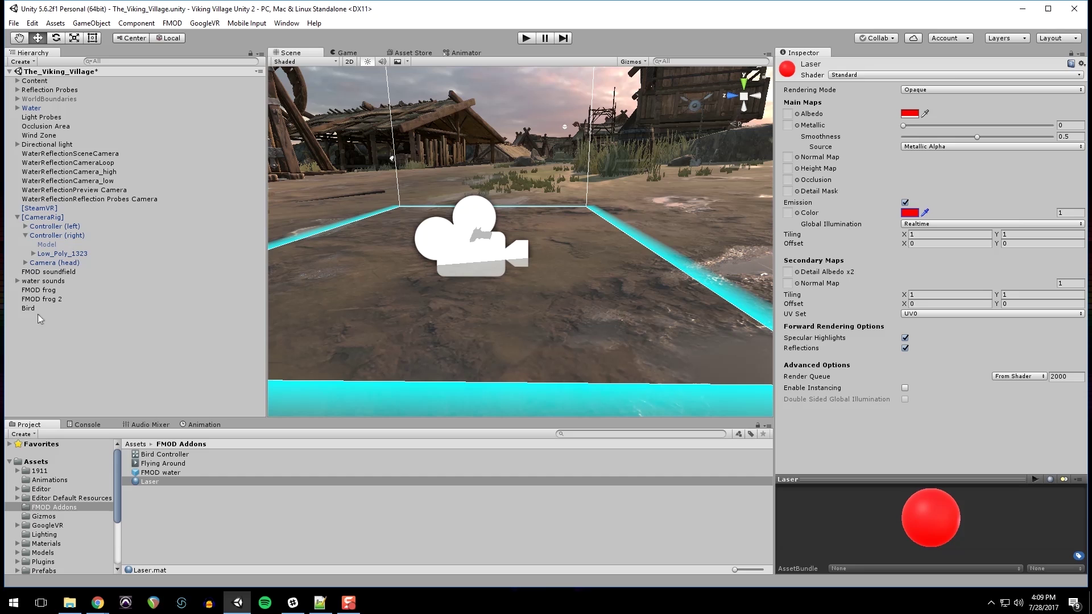
click(63, 254)
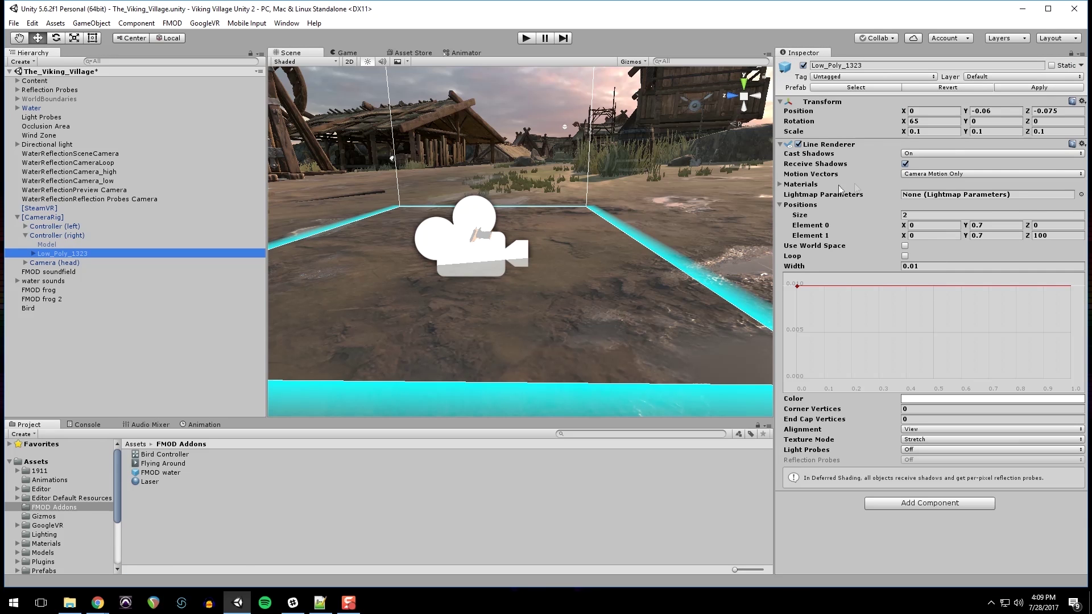
click(788, 184)
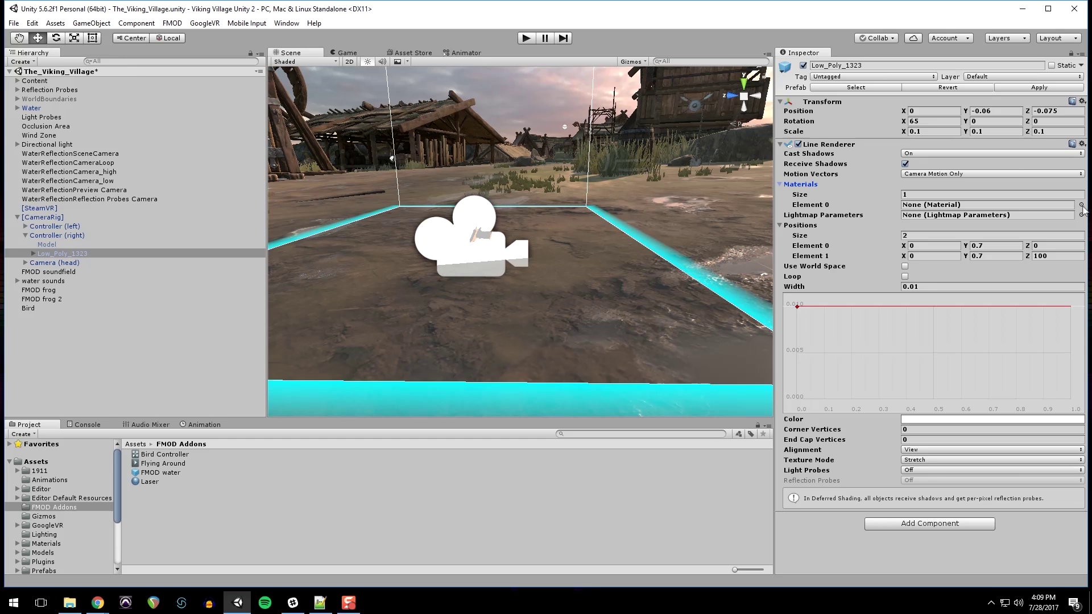
click(1082, 205)
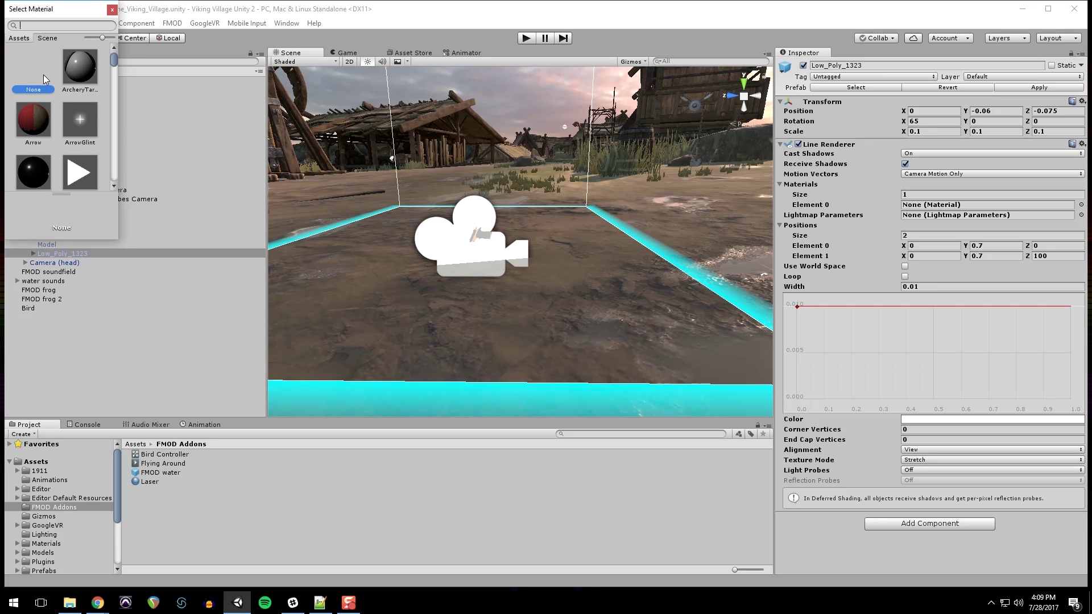
text(lase)
key(Right)
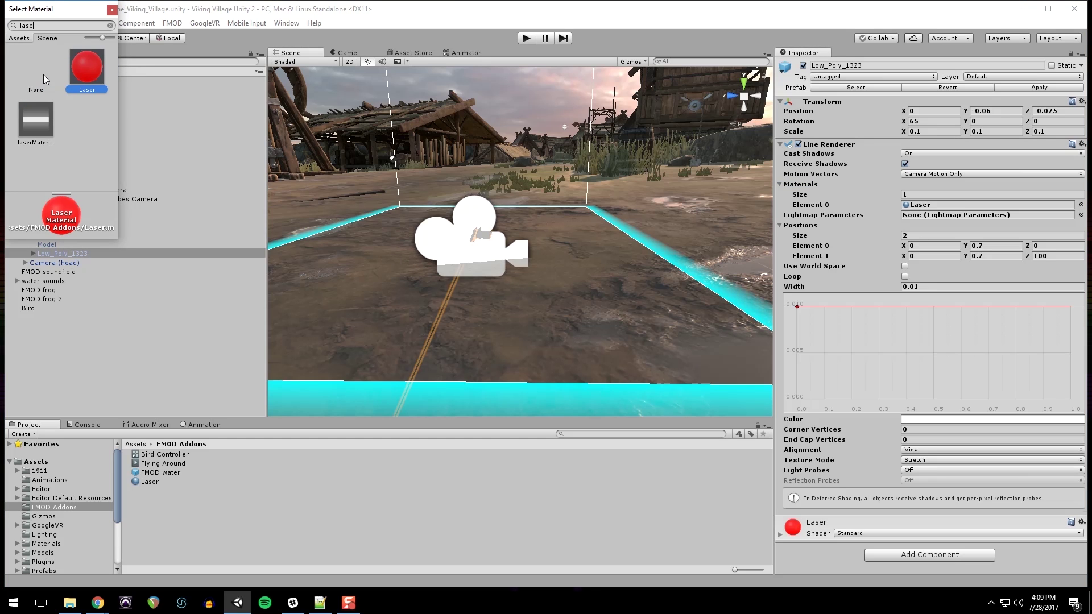
click(112, 10)
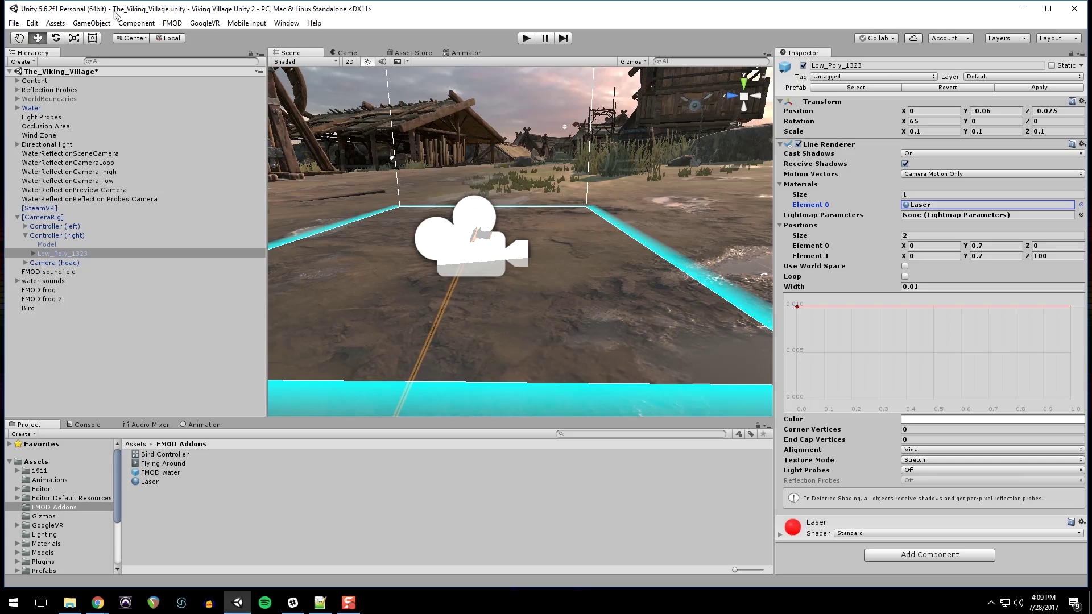
right_drag(512, 267, 682, 234)
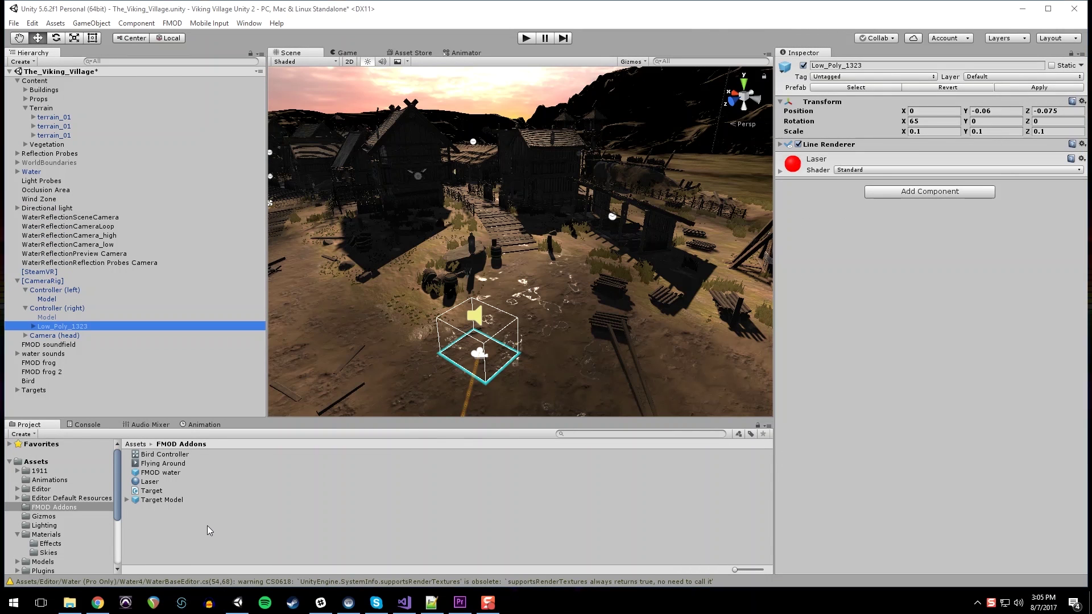
- Create a C# script in FMOD Addons from the right-click menu and name it Controller_Gun
right_click(207, 525)
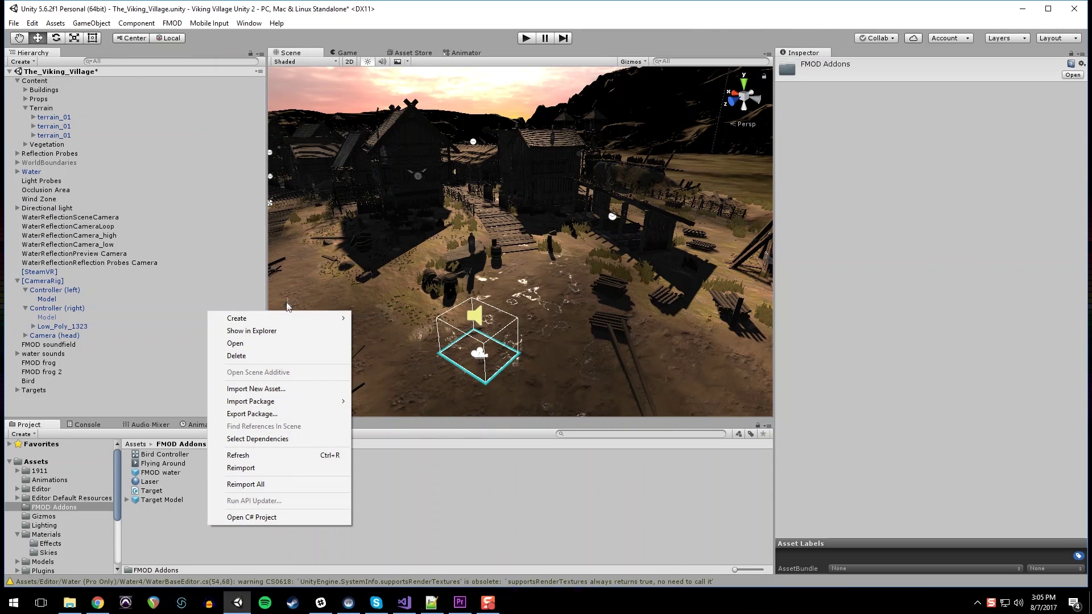
mouse_move(282, 318)
click(408, 37)
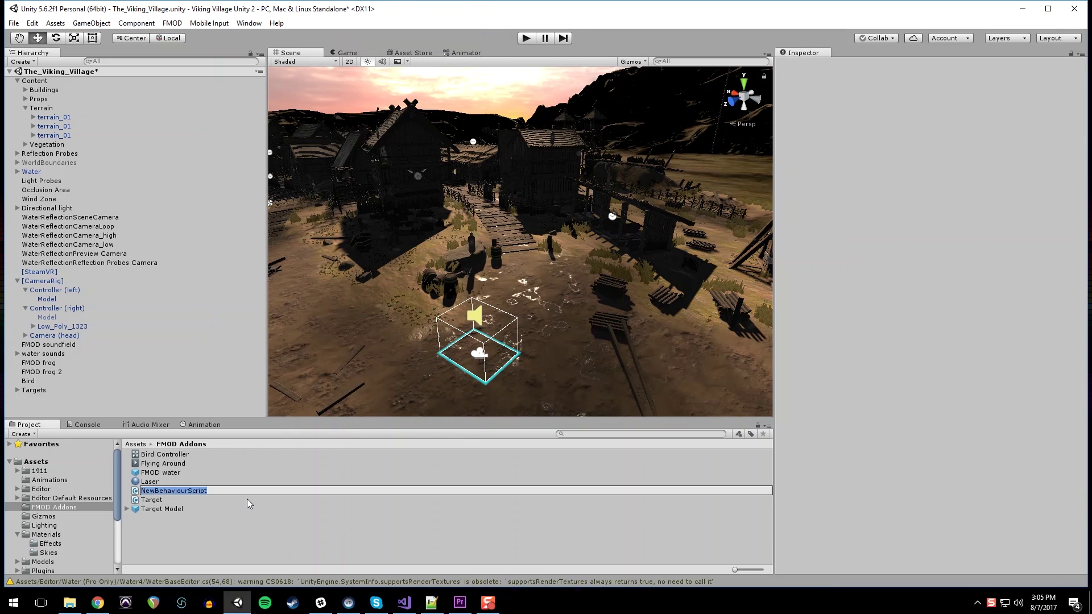
text(Controller_Gun)
key(Return)
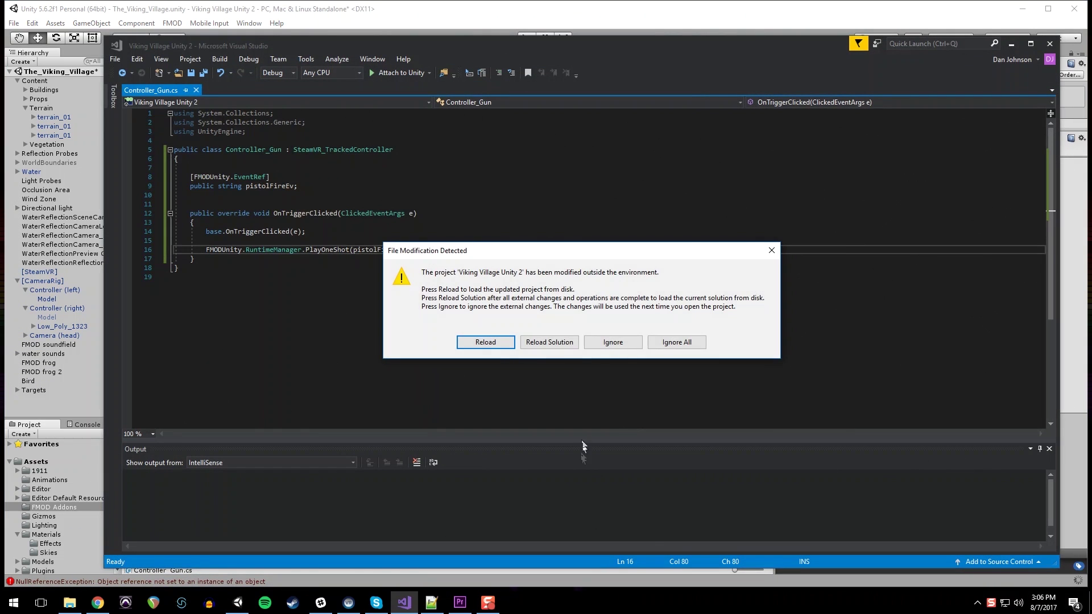
- In Controller_Gun, delete the default Start and Update methods and the MonoBehaviour base class
click(558, 346)
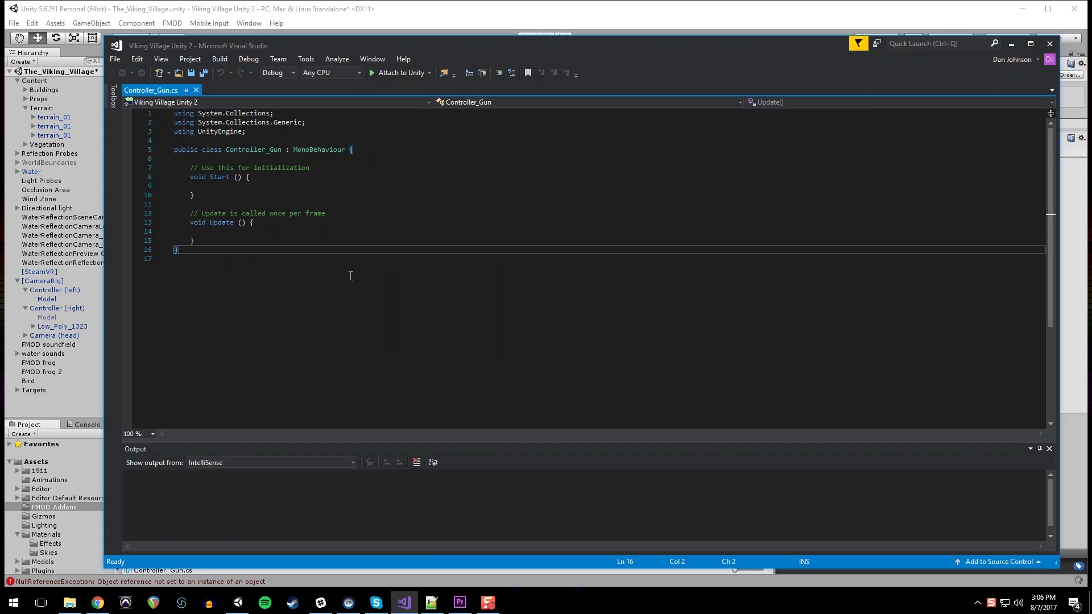
drag(192, 251, 168, 159)
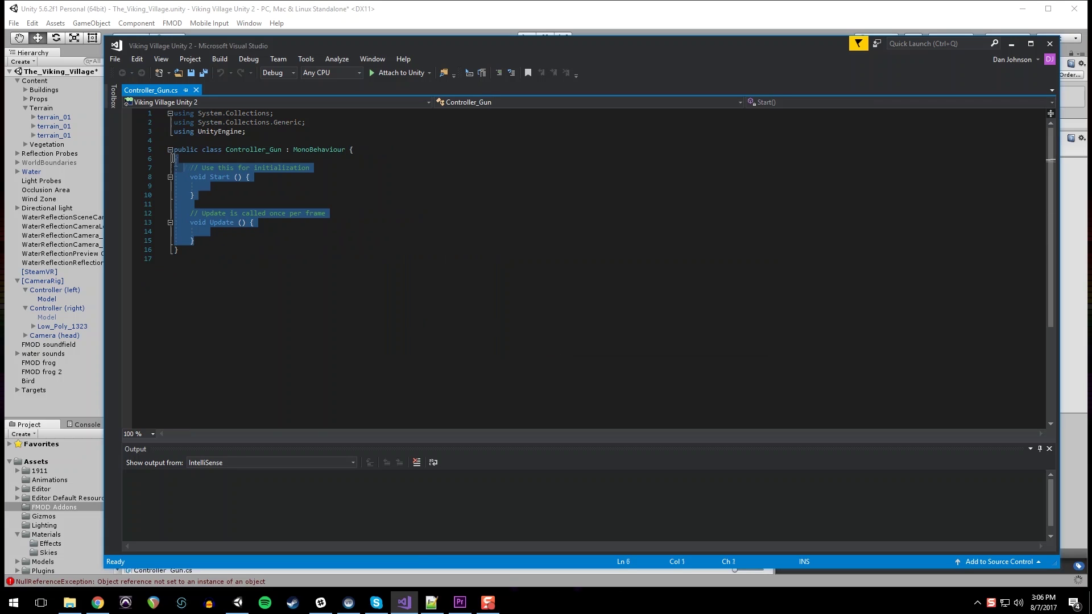
key(Delete)
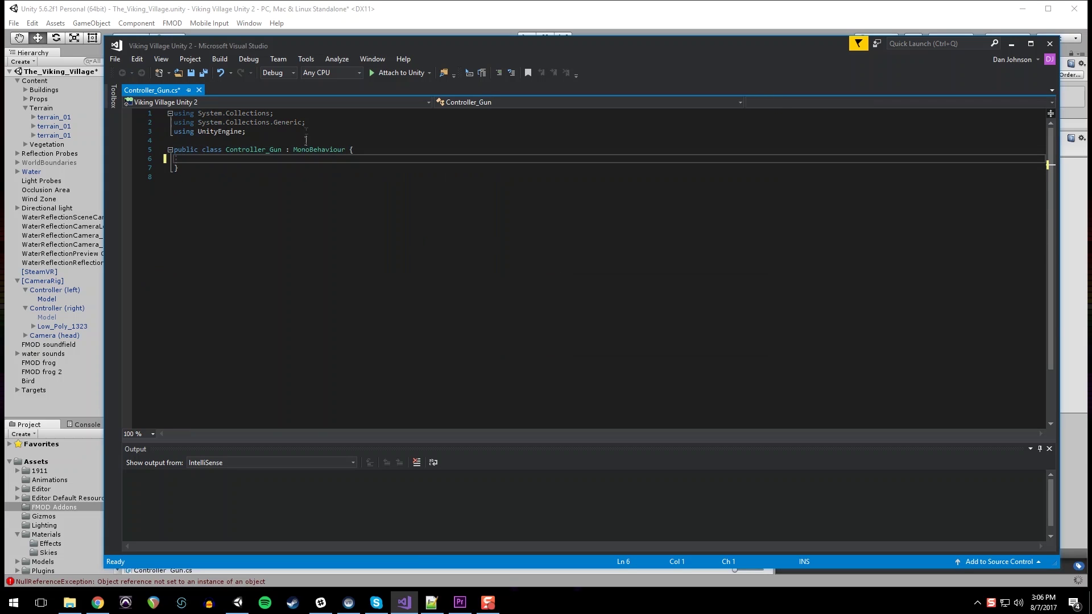
drag(290, 150, 349, 149)
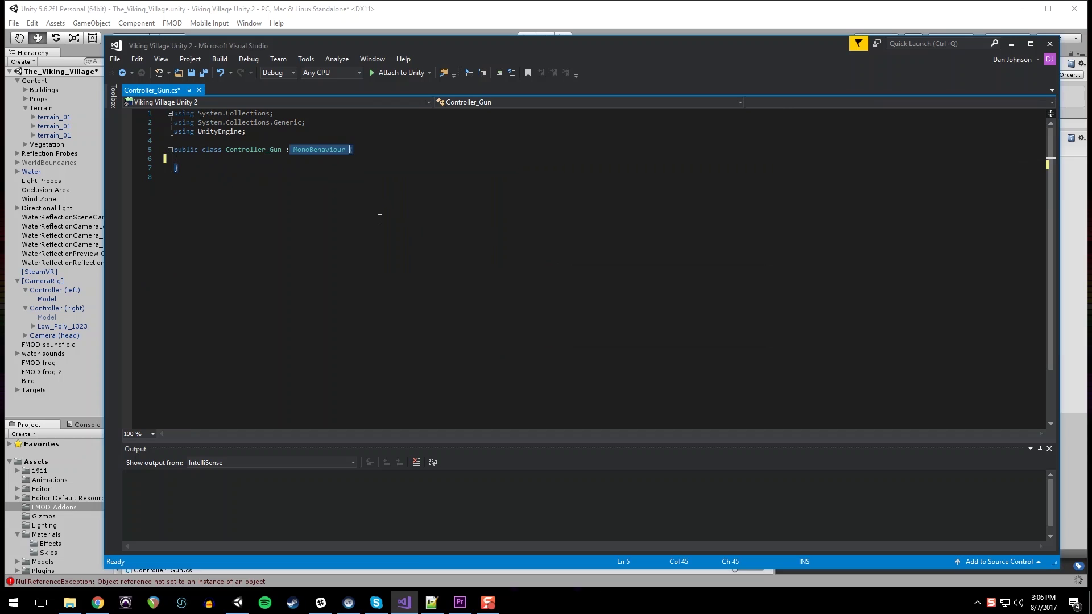
key(Delete)
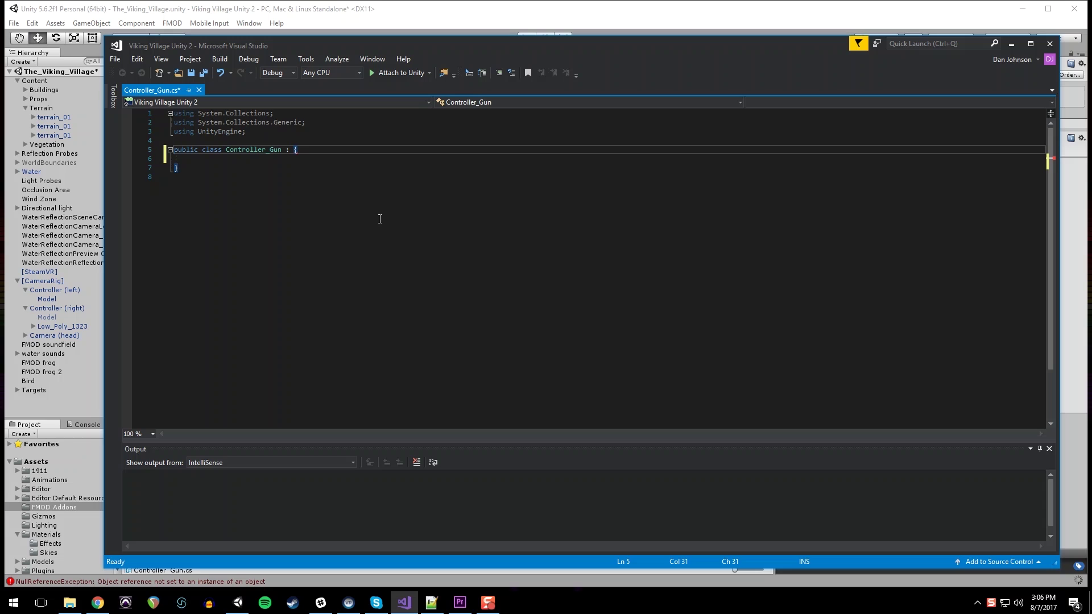
- Make the class inherit SteamVR_TrackedController, with the brace on its own line and blank lines inside
text(STe)
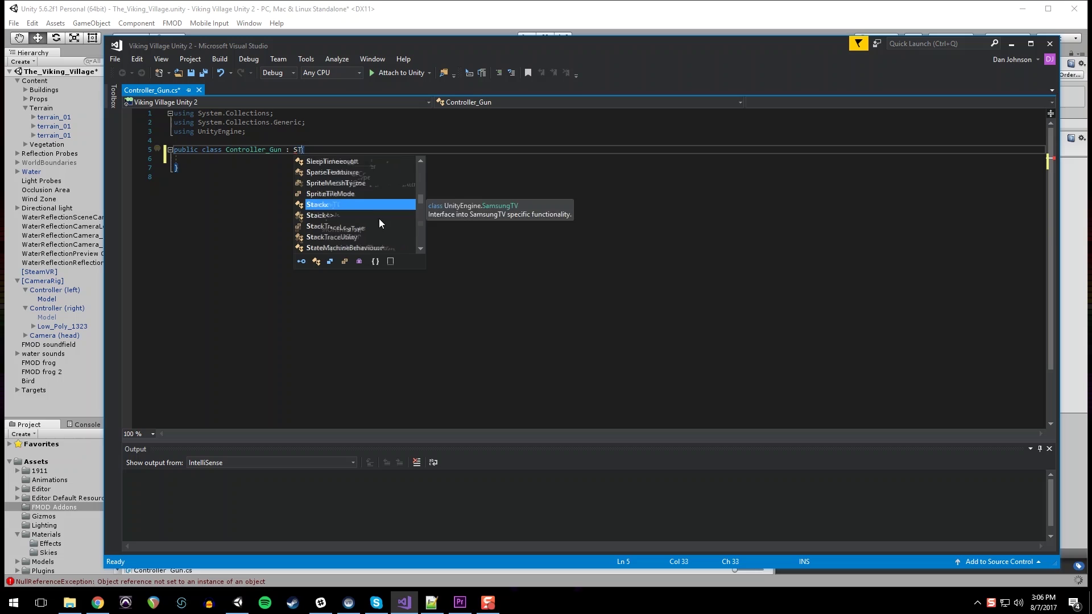
text(am)
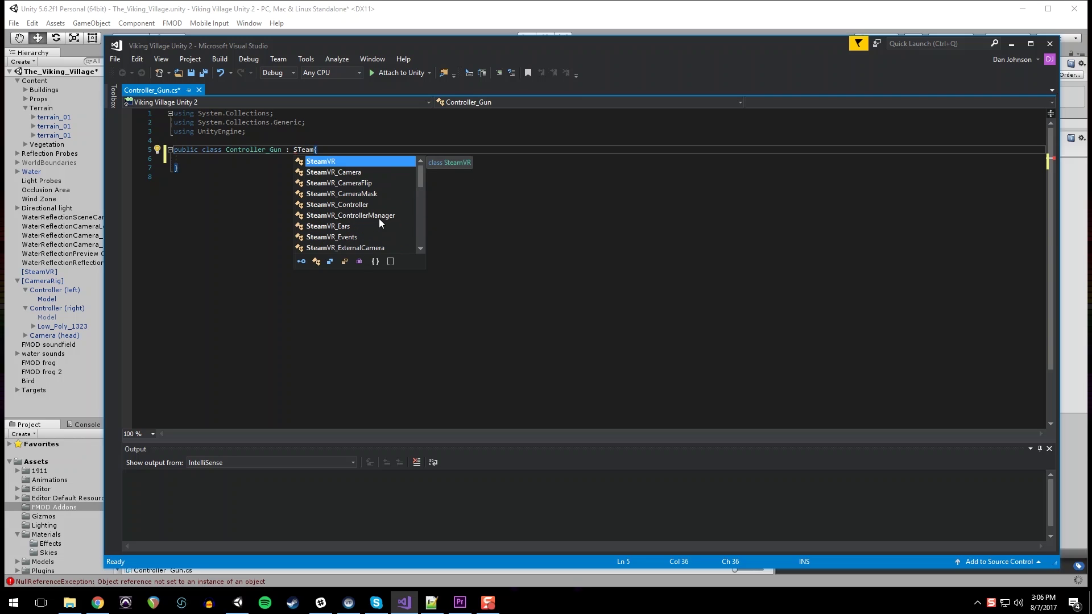
text(vr_Tra)
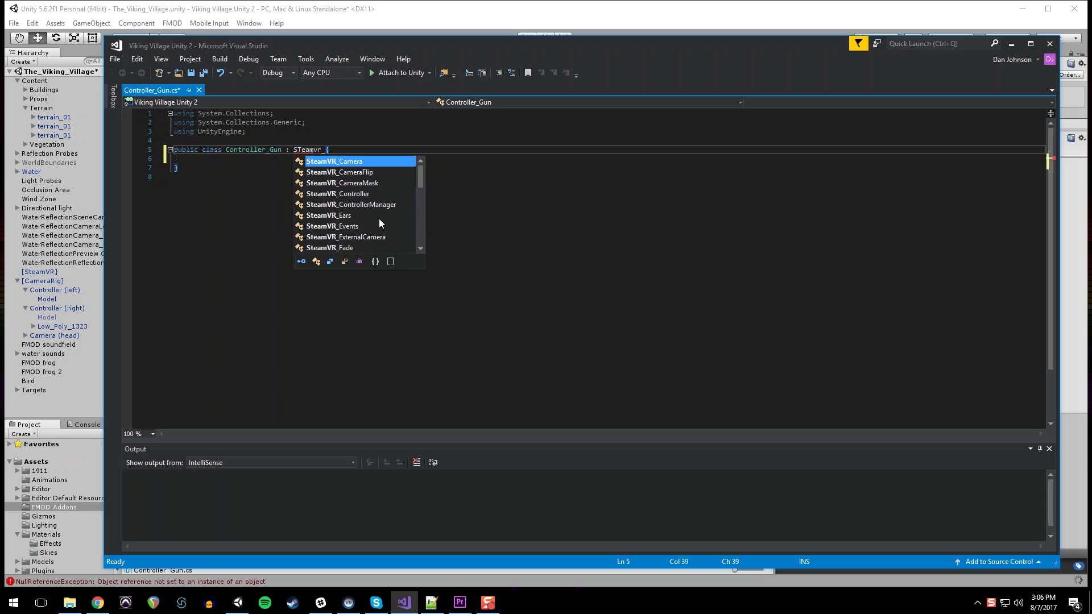
key(Down)
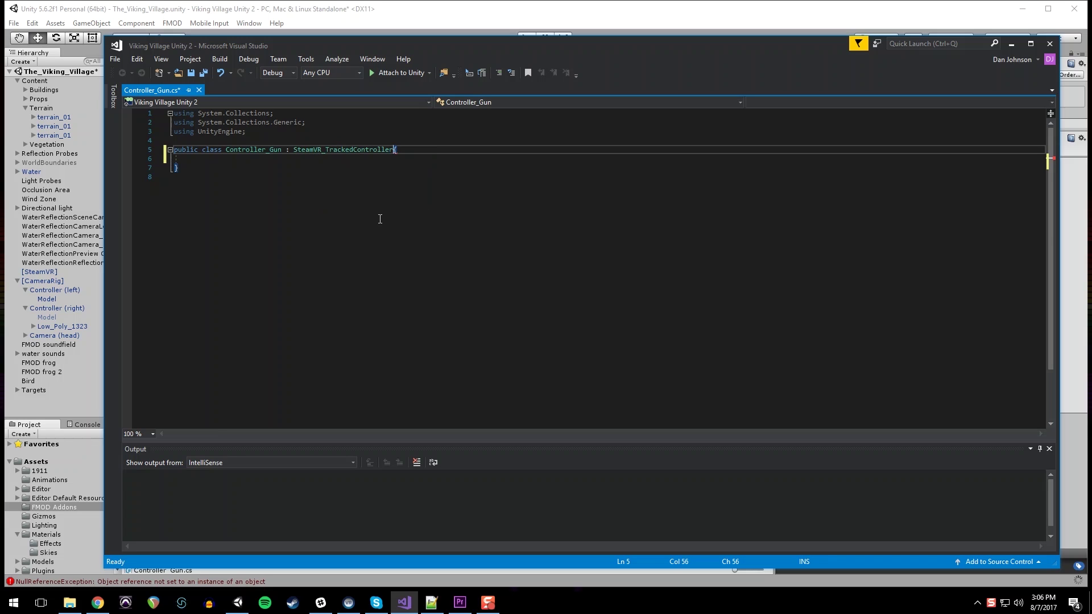
key(Return)
key(Down)
key(Return)
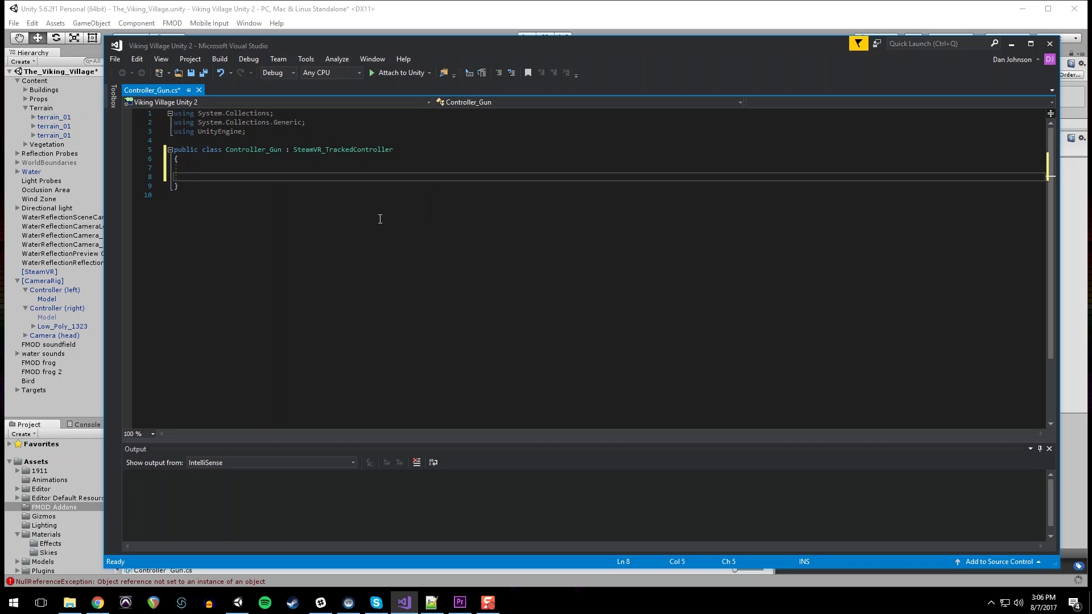
- Insert the IntelliSense 'public override void OnTriggerClicked' stub, which calls base.OnTriggerClicked(e)
text(public override)
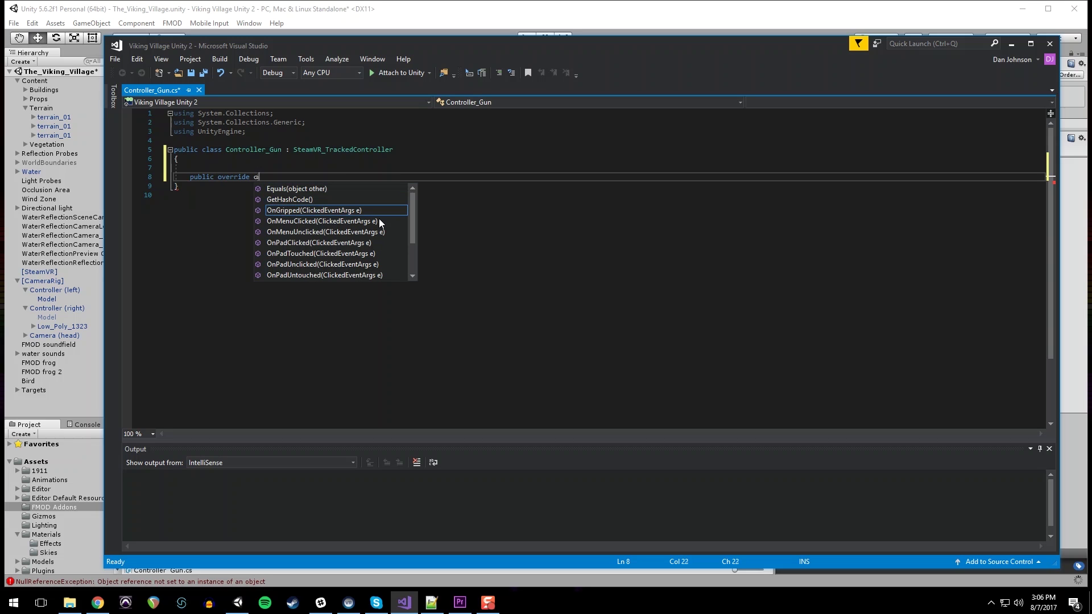
text( void )
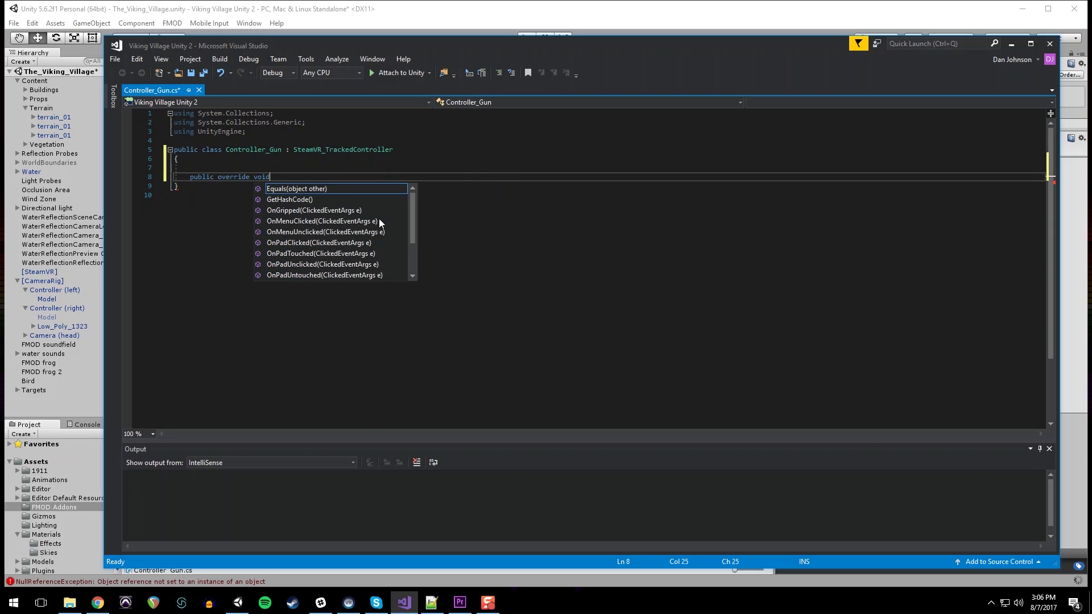
text(O)
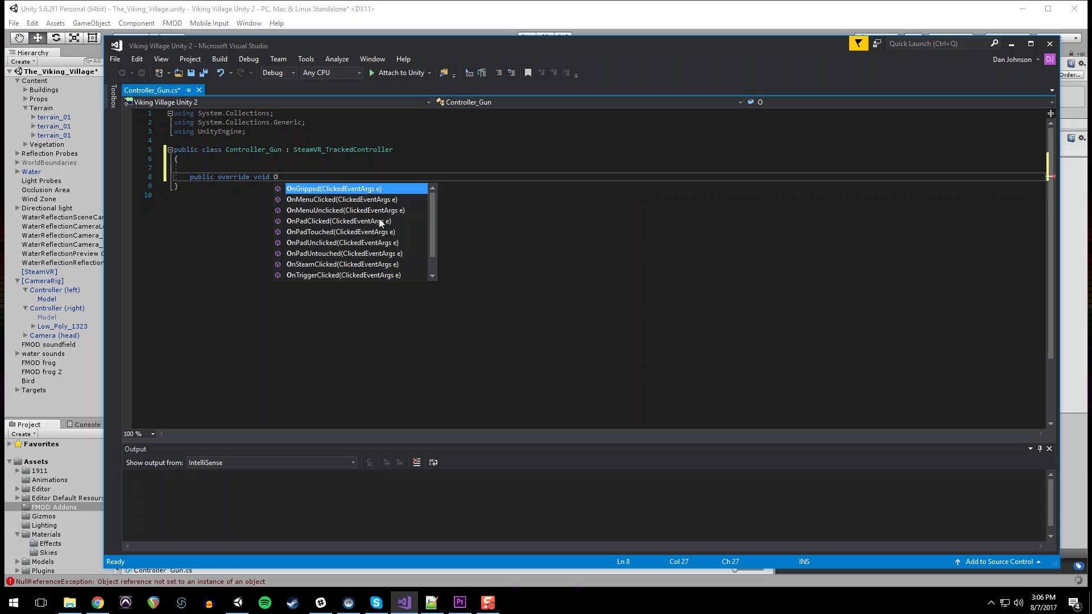
text(ntr)
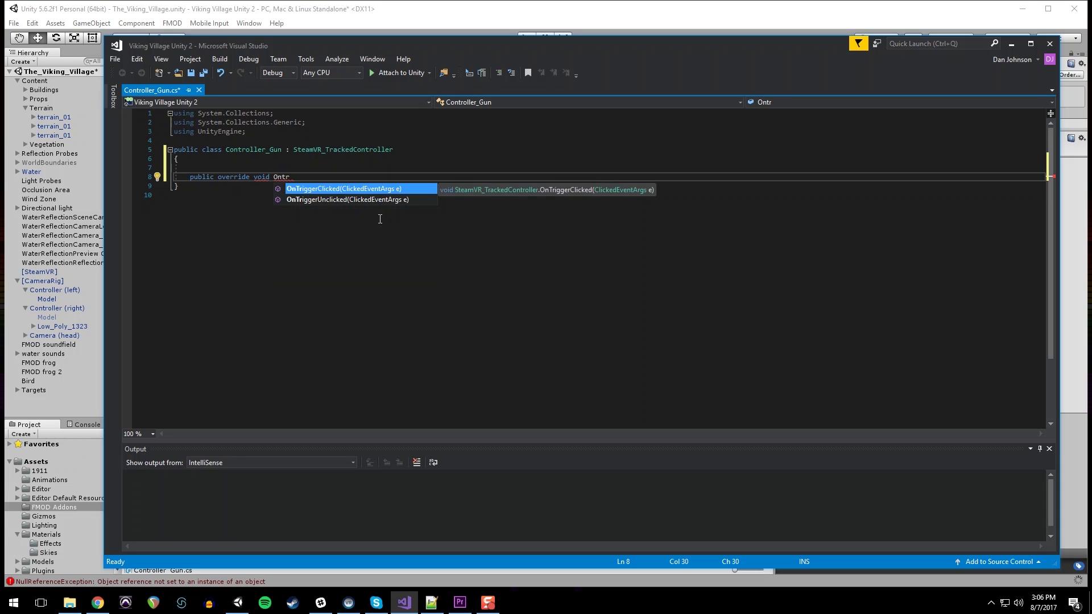
key(Tab)
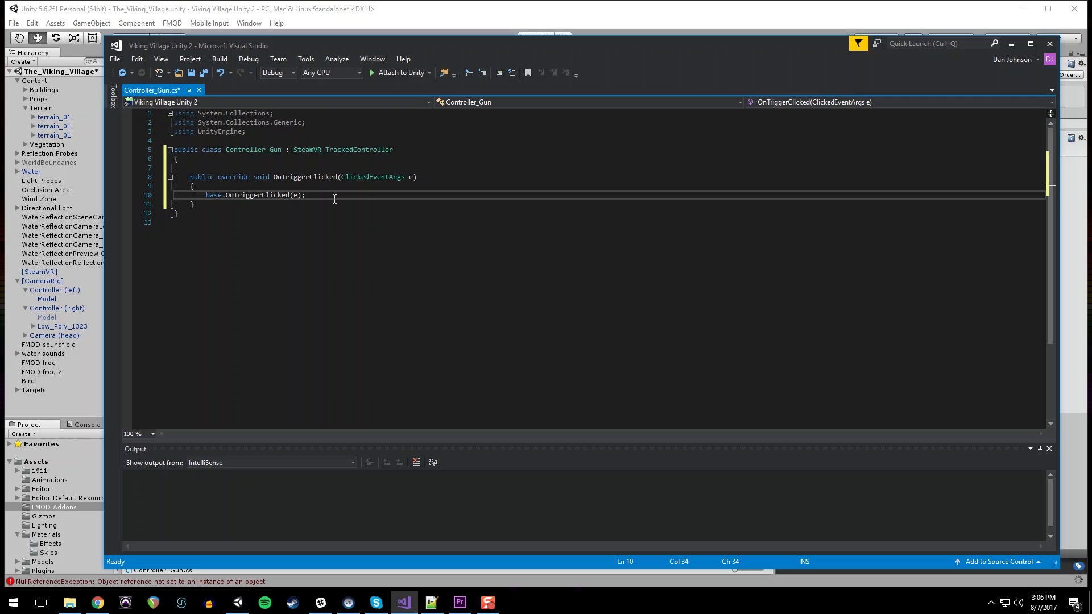
- Declare a public string pistolFireEv field with [FMODUnity.EventRef] above the OnTriggerClicked override
key(Up)
key(Up)
key(Up)
key(Up)
key(Return)
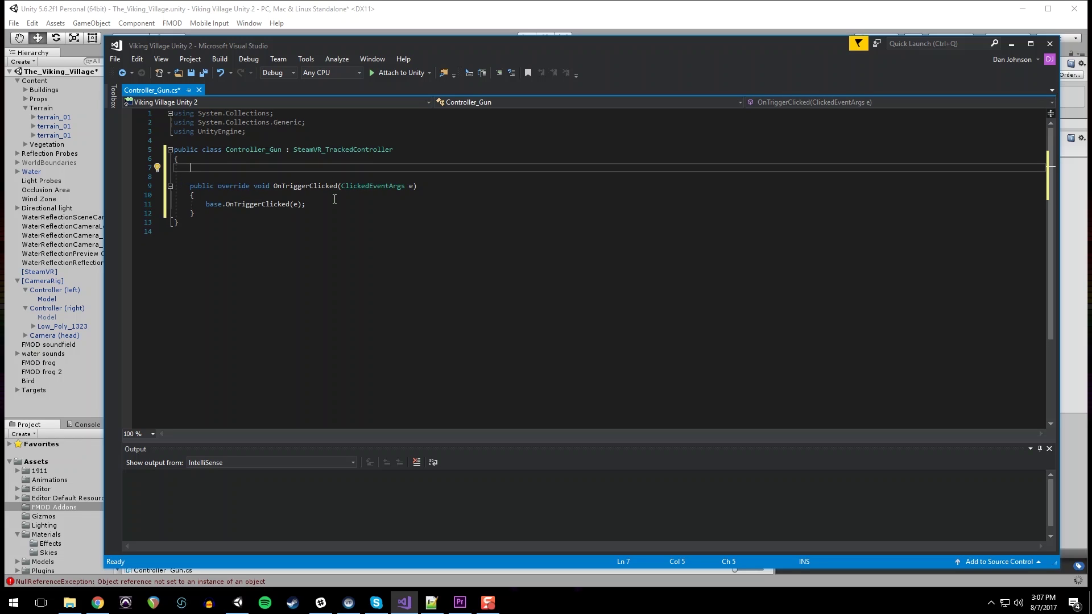
text([Fmpo)
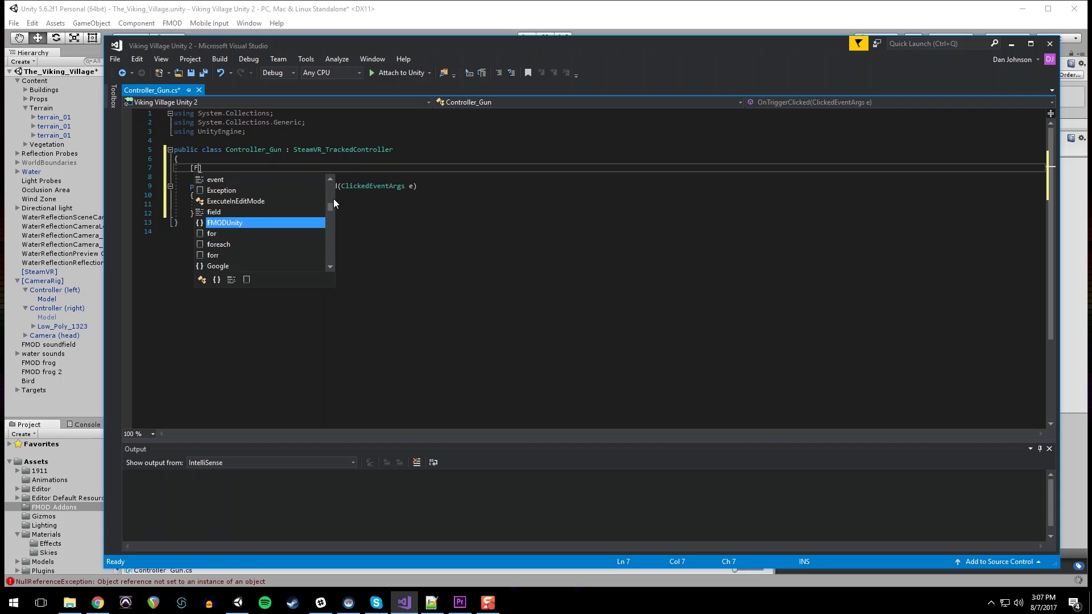
key(Tab)
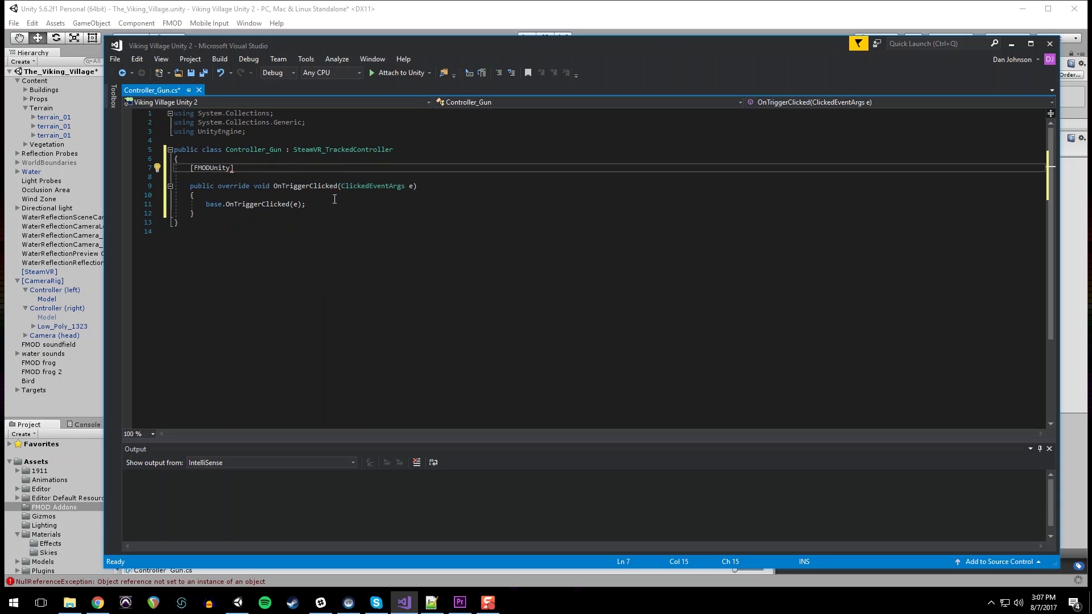
text(.)
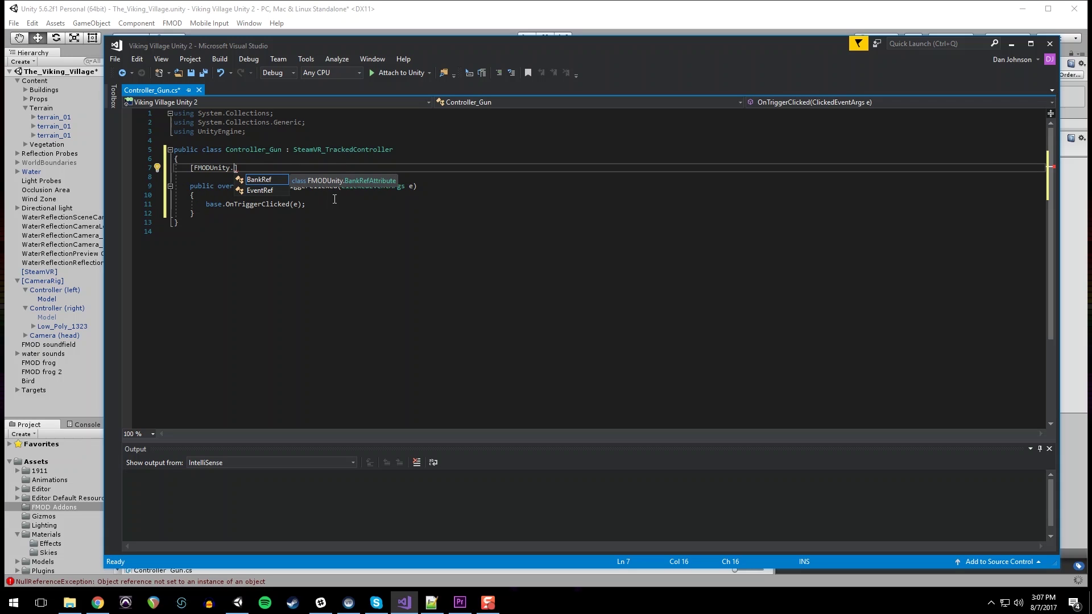
key(Tab)
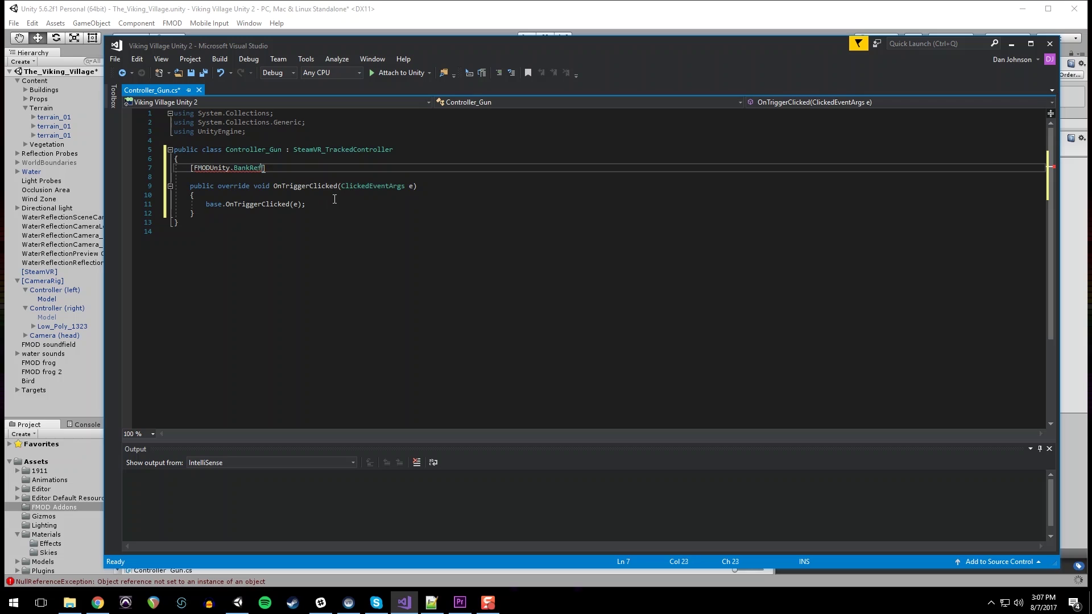
key(BackSpace)
key(BackSpace)
key(BackSpace)
key(BackSpace)
key(BackSpace)
key(BackSpace)
key(BackSpace)
text(Ev)
key(Tab)
text(])
key(Return)
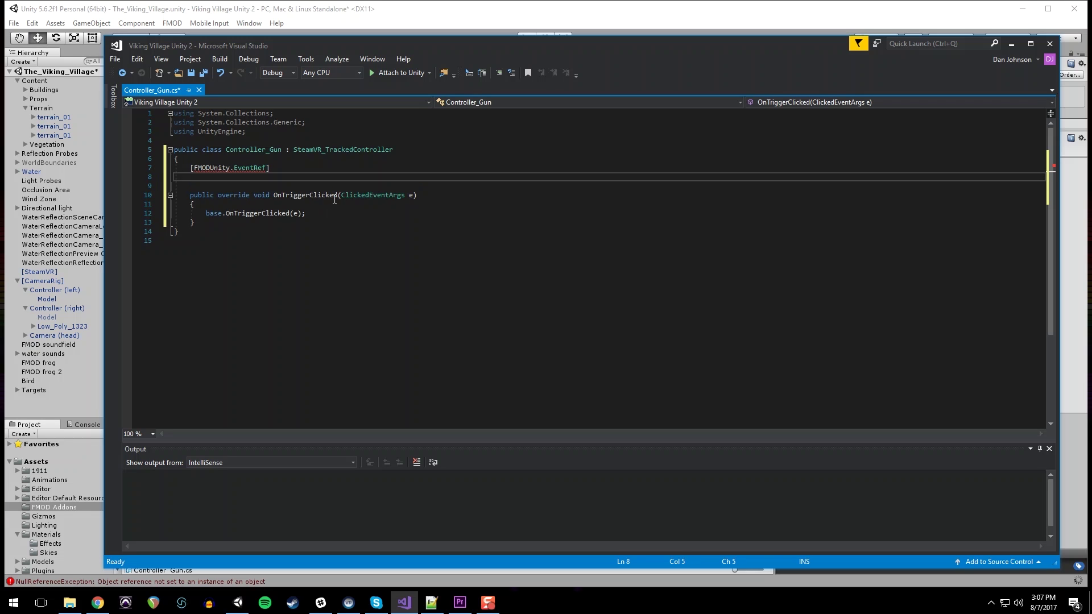
text(public st)
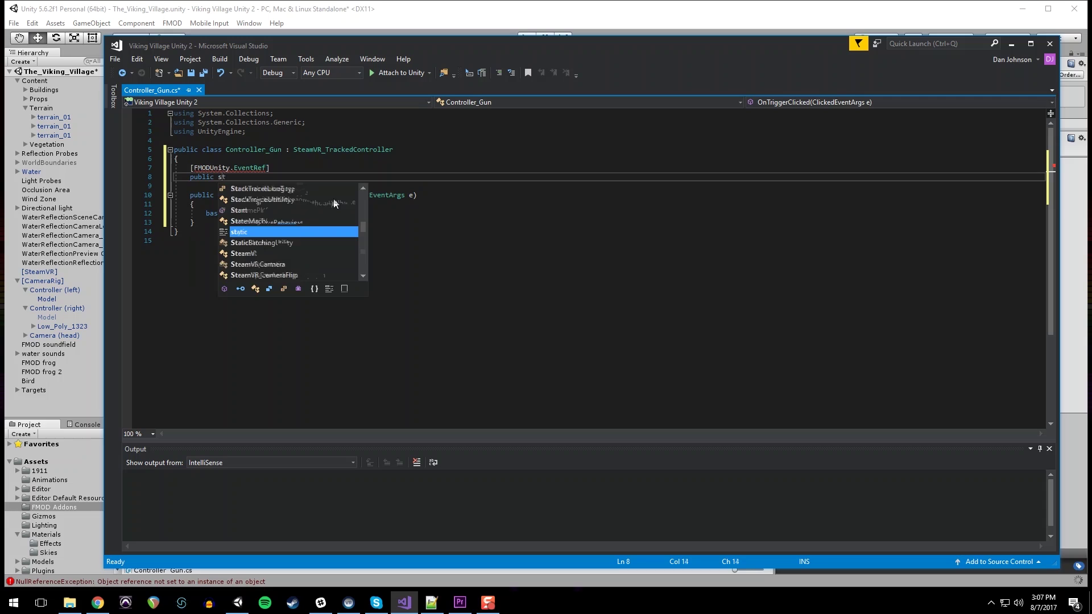
text(ring pisto)
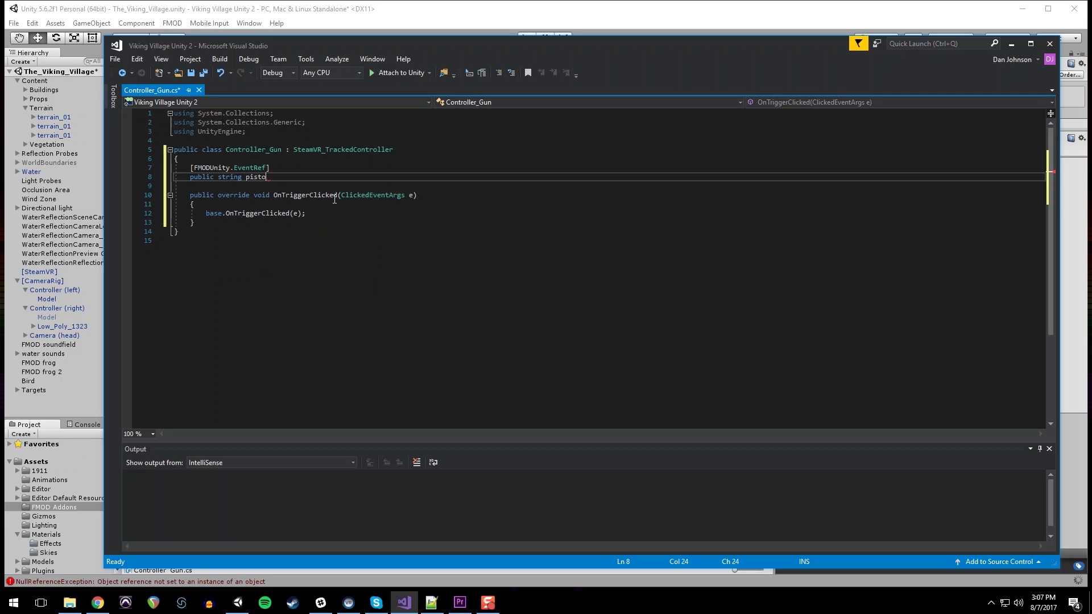
text(lFireEv;)
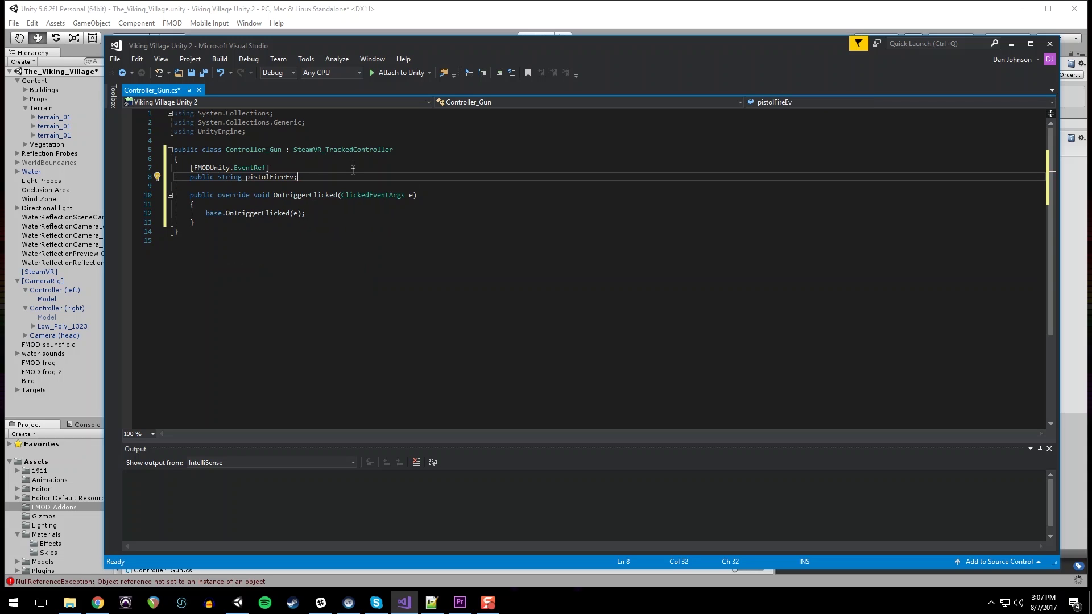
- Add FMODUnity.RuntimeManager.PlayOneShot(pistolFireEv, transform.position); after the base call and save Controller_Gun.cs
click(330, 213)
key(Return)
key(Return)
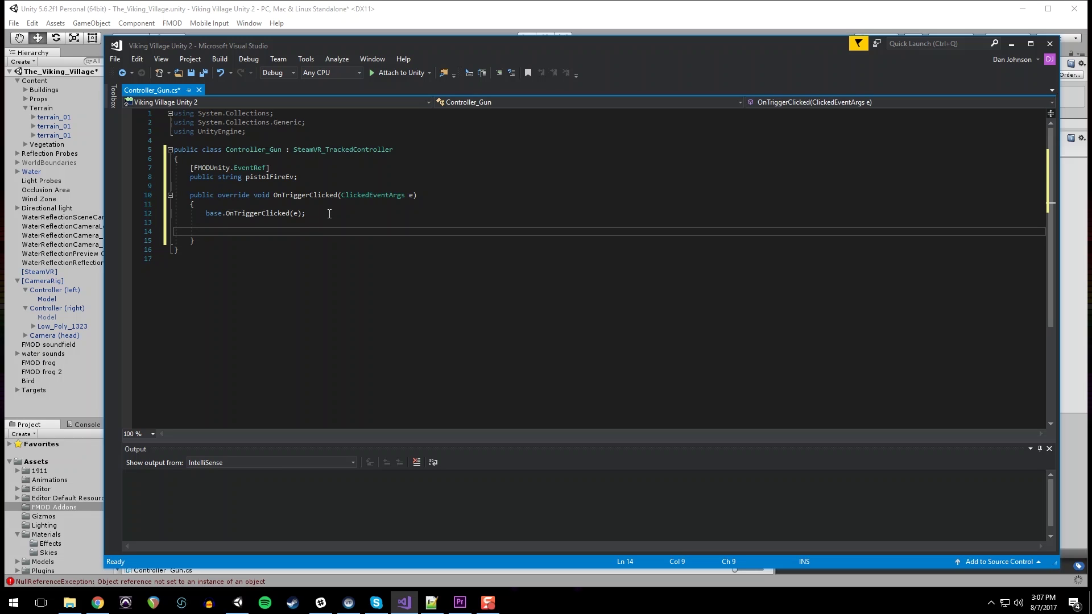
text(FMODUnity.Run)
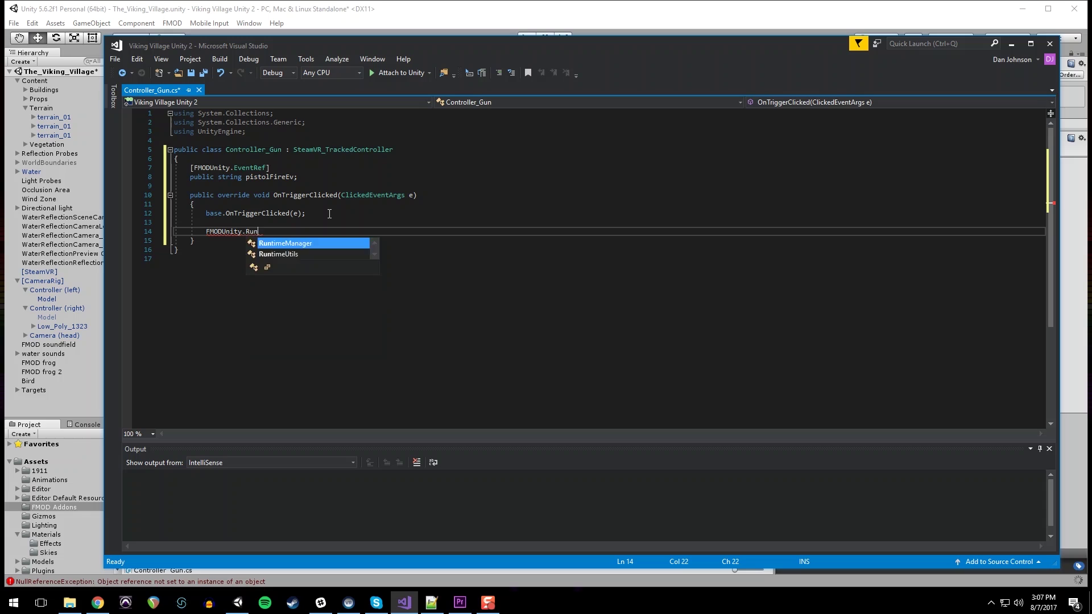
text(timeManager.Pla)
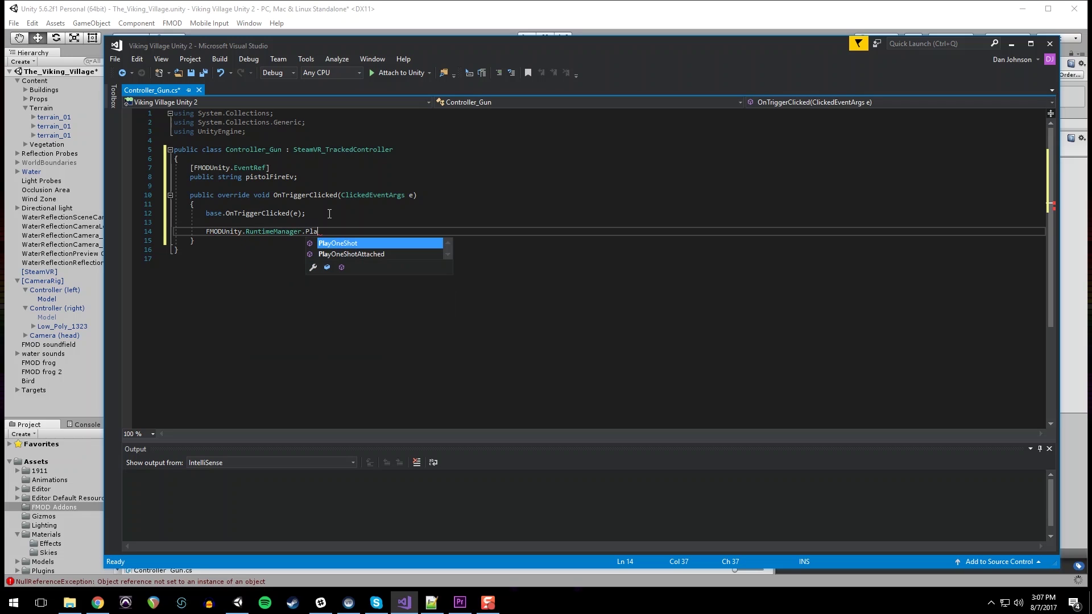
text(yOneShot()
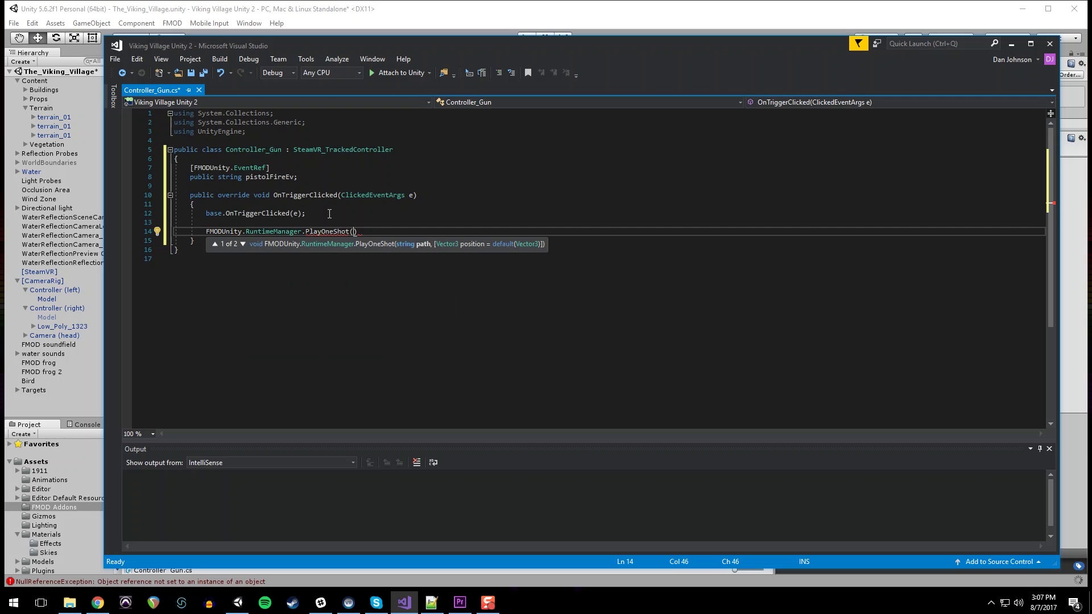
text(pisto)
key(Tab)
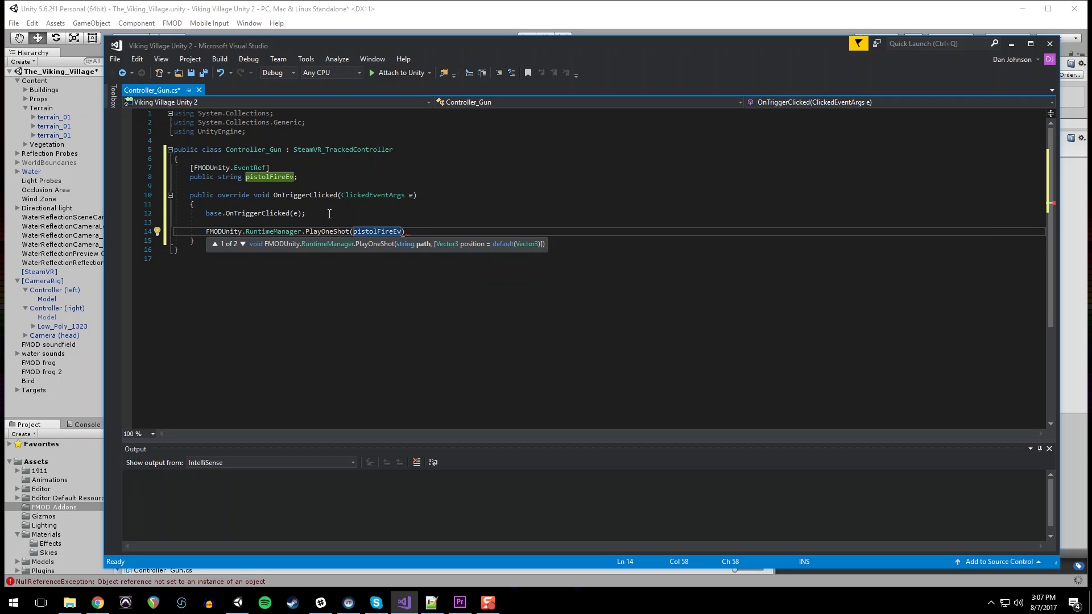
text(, )
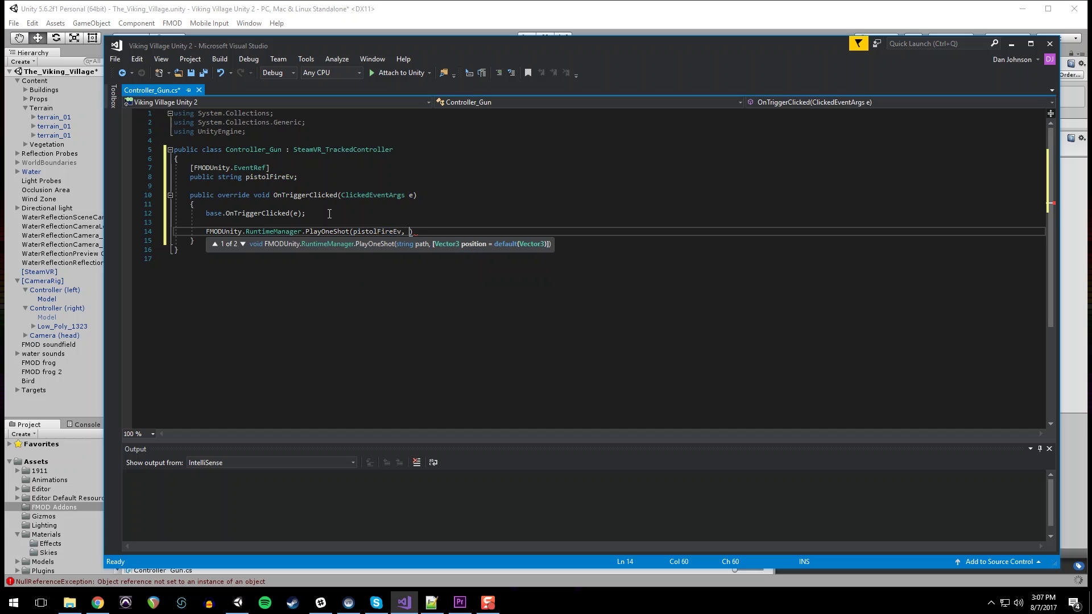
text(transform.position);)
key(ctrl+s)
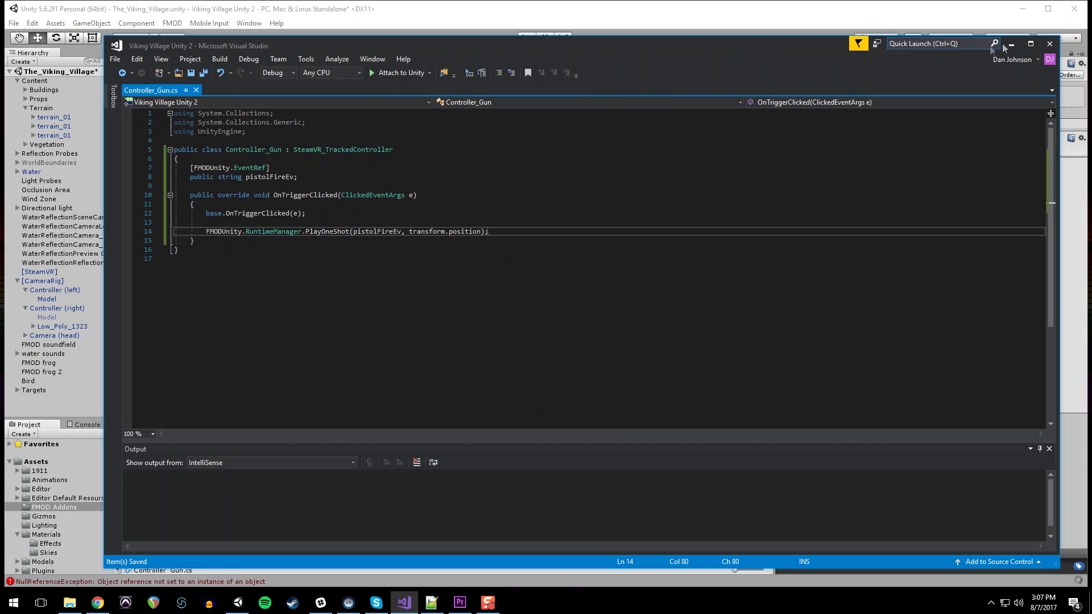
- Add the Controller_Gun script component to Controller (right) in Unity
click(1005, 44)
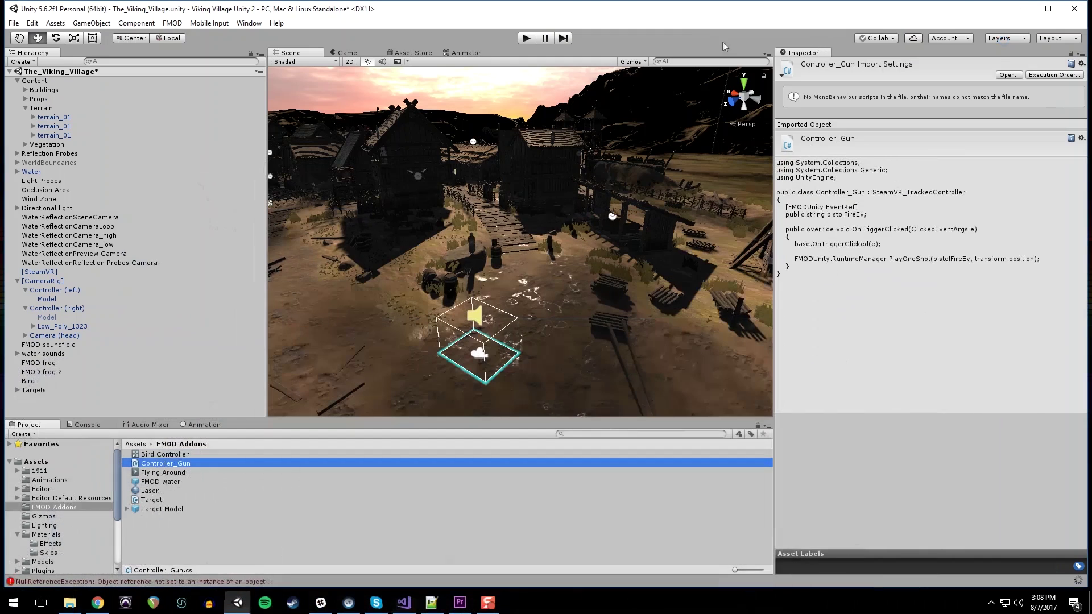
click(78, 309)
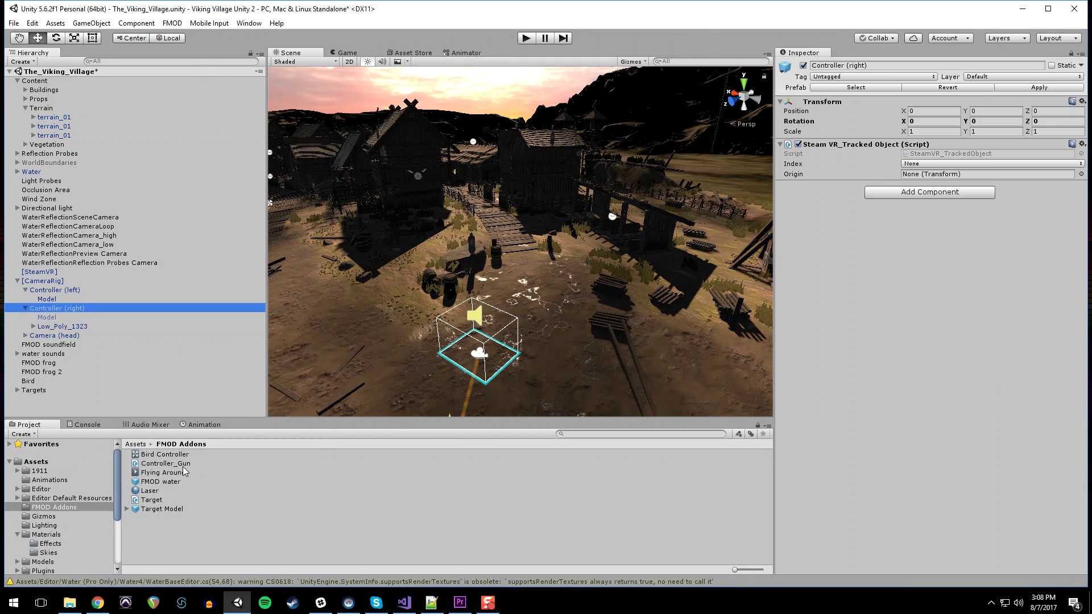
click(932, 193)
text(controller)
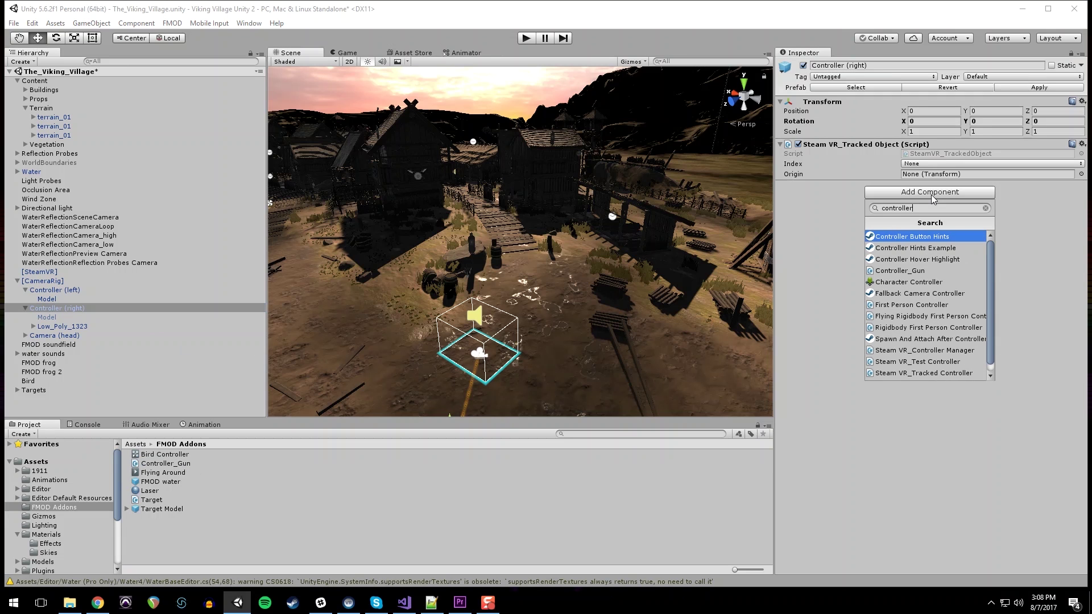
text(_Gun)
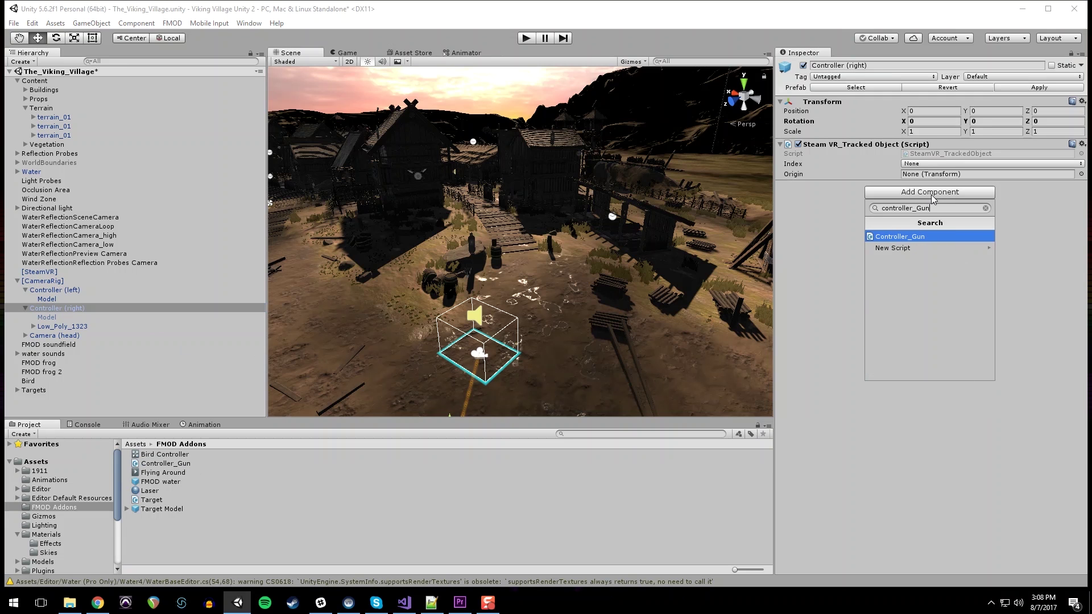
click(938, 238)
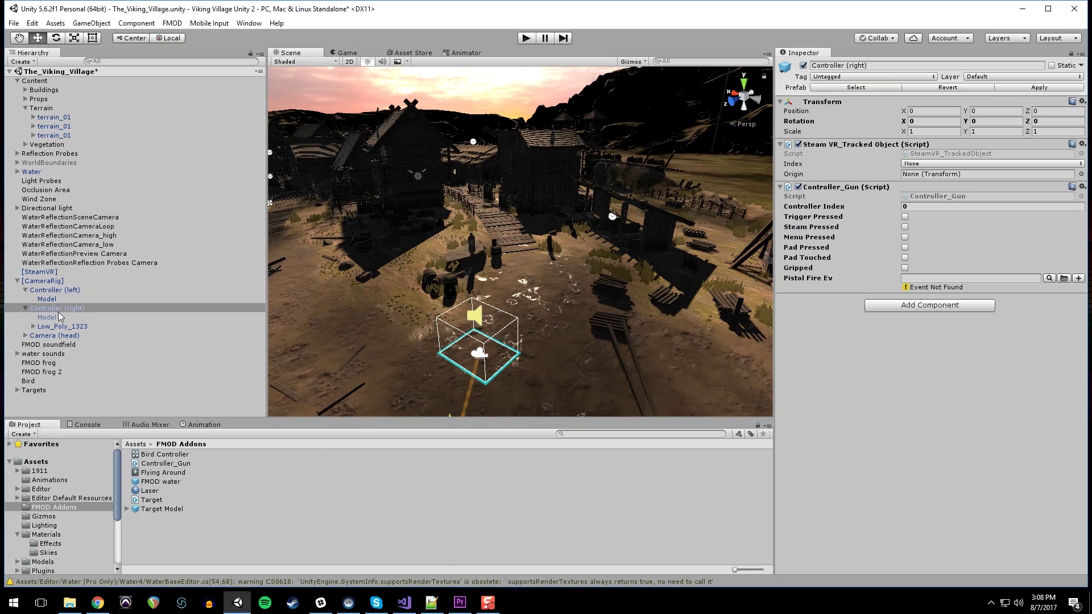
- Set Pistol Fire Ev to event:/gun_fire and save the Viking Village scene
click(95, 327)
click(75, 309)
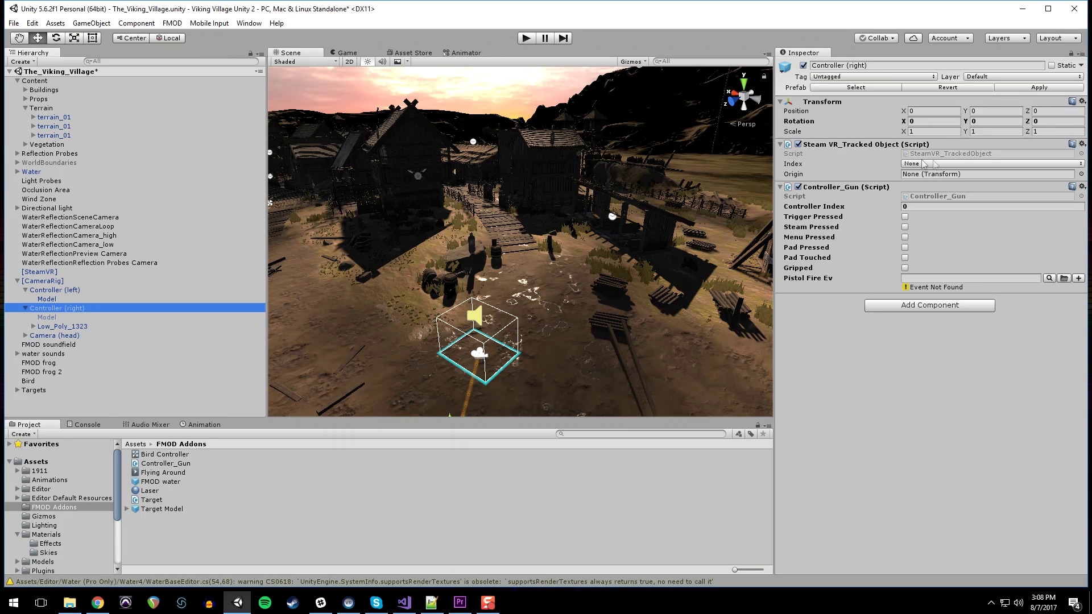
click(1049, 278)
double_click(949, 340)
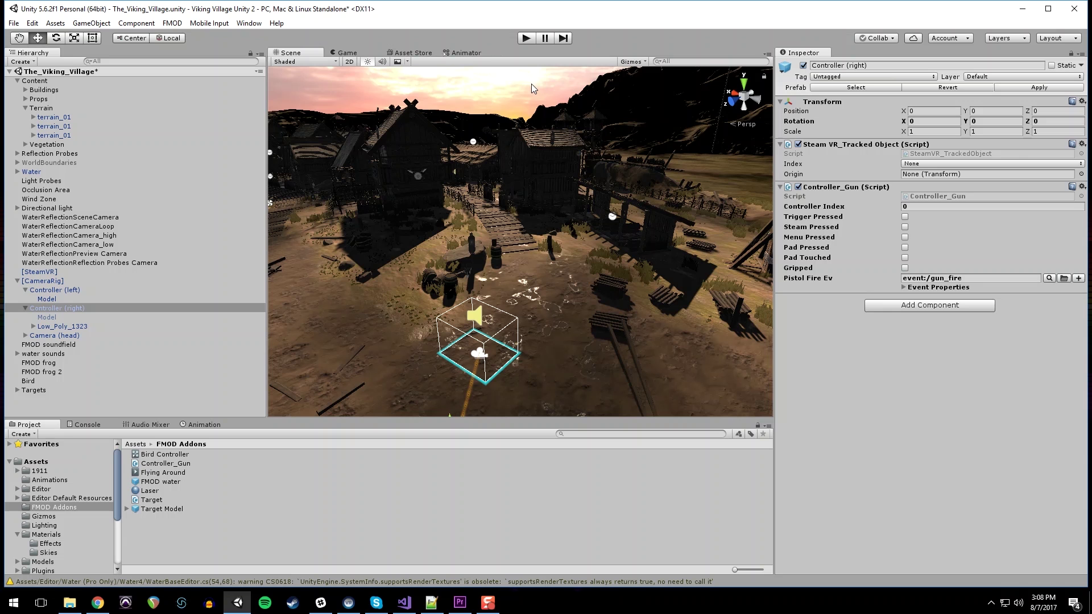
key(ctrl+s)
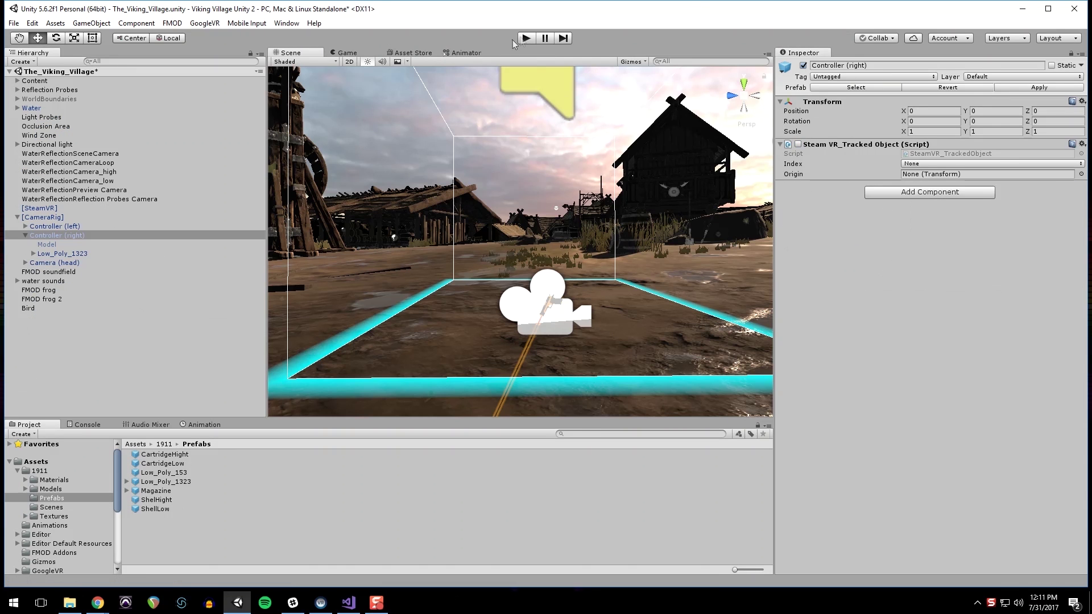
click(526, 37)
- Create a new C# script inside the FMOD Addons folder
click(18, 471)
scroll(55, 510, down, 3)
click(17, 505)
click(17, 505)
scroll(34, 506, up, 3)
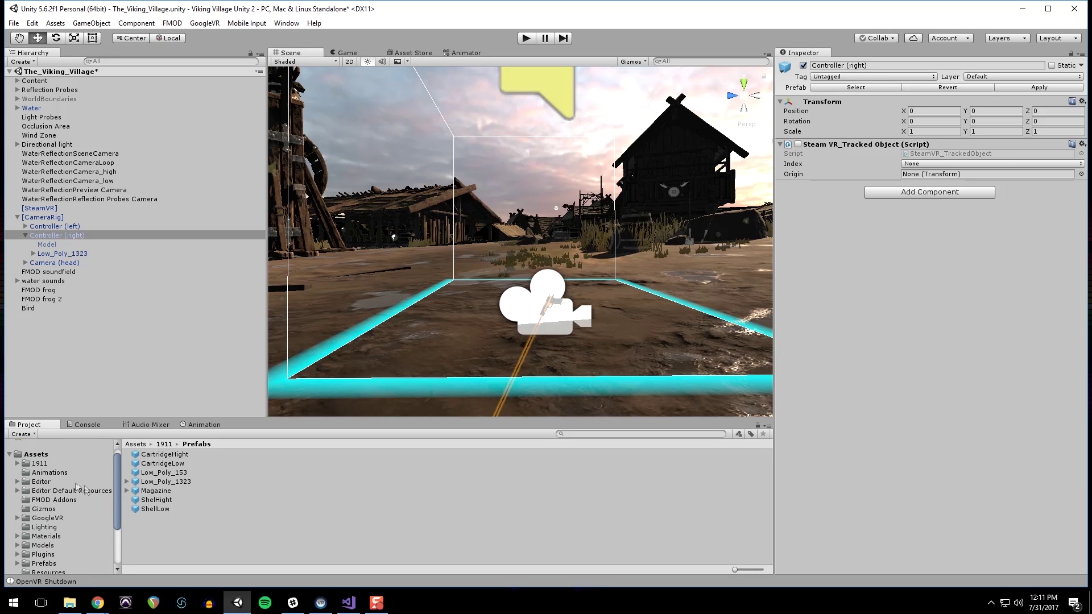
click(57, 501)
right_click(180, 516)
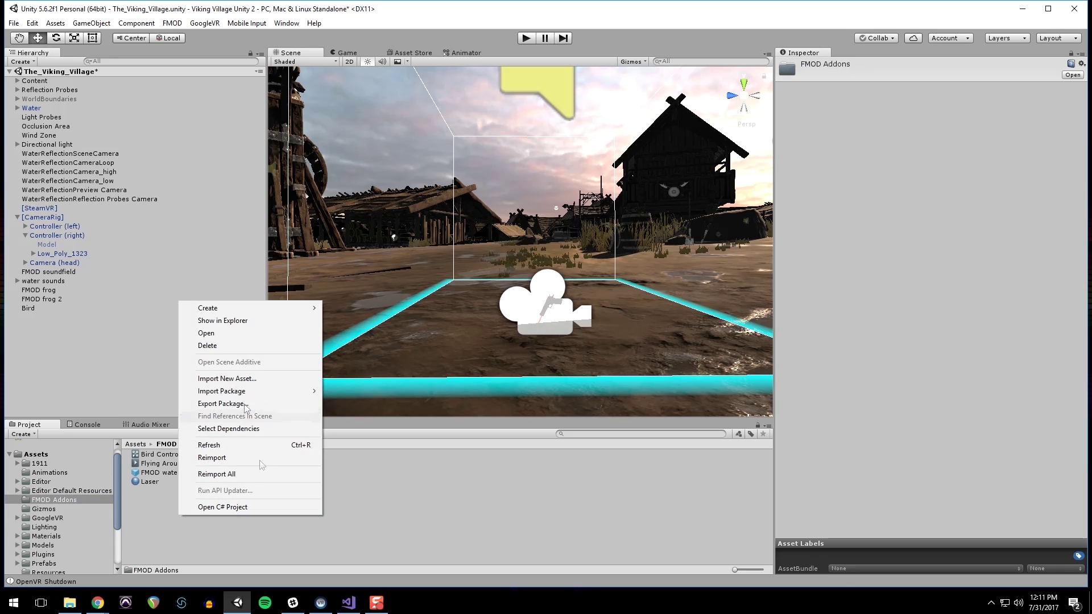
mouse_move(231, 315)
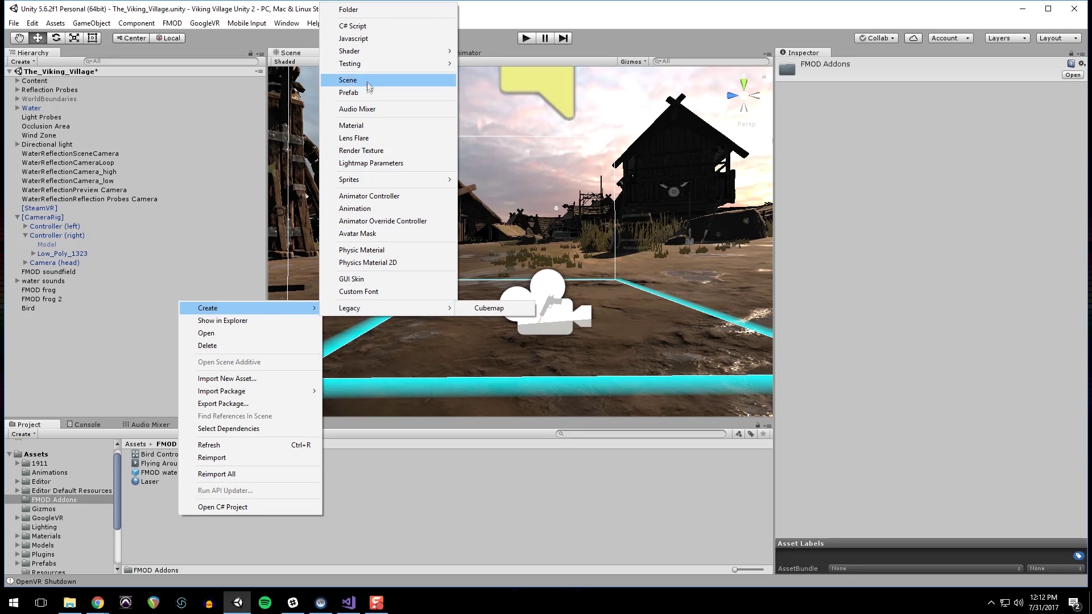
click(364, 26)
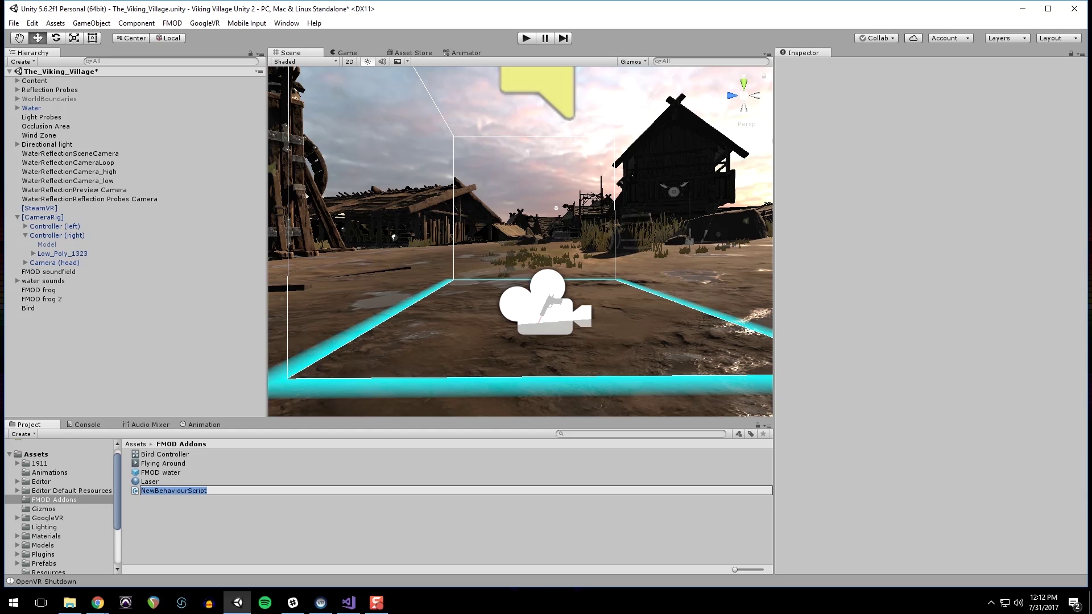
- Name the new script Target and open it in Visual Studio
text(Tasr)
key(BackSpace)
key(BackSpace)
text(rget)
key(Return)
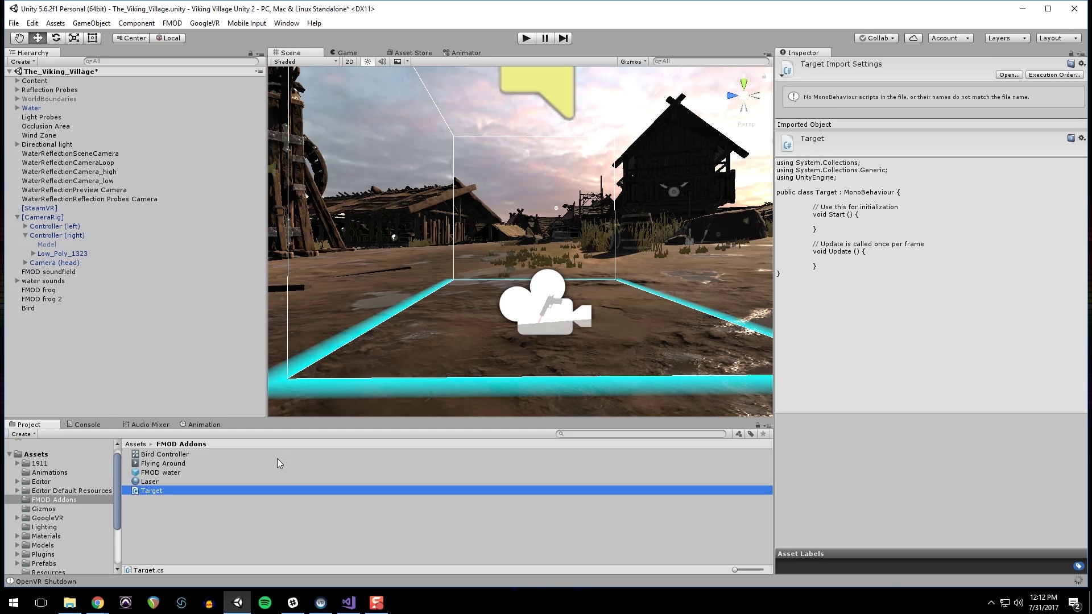
double_click(150, 491)
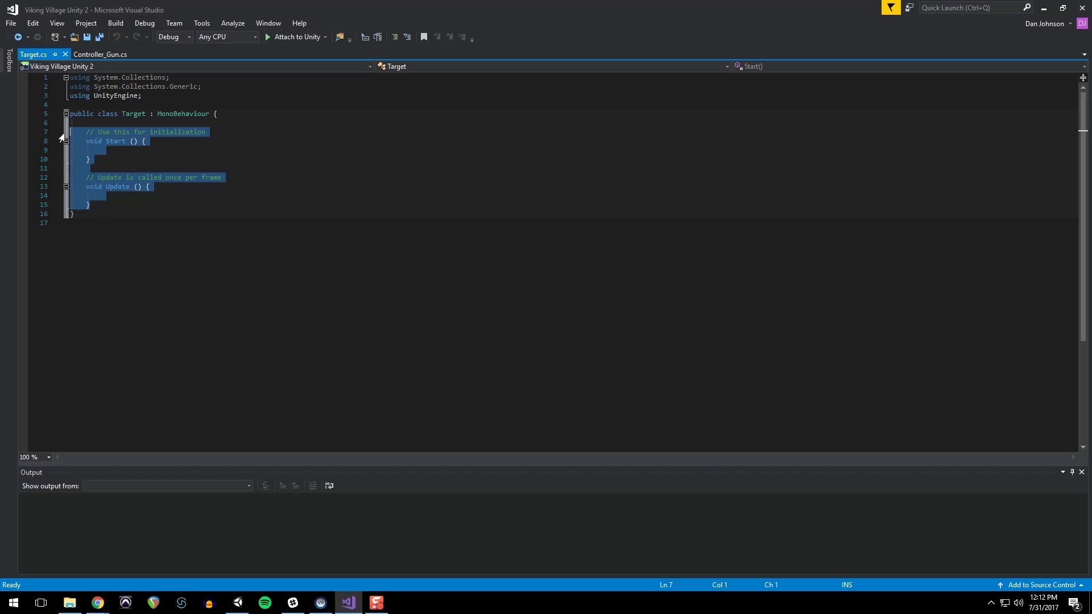
- Delete the default Start and Update methods from the Target class
key(Delete)
key(Up)
key(Up)
key(End)
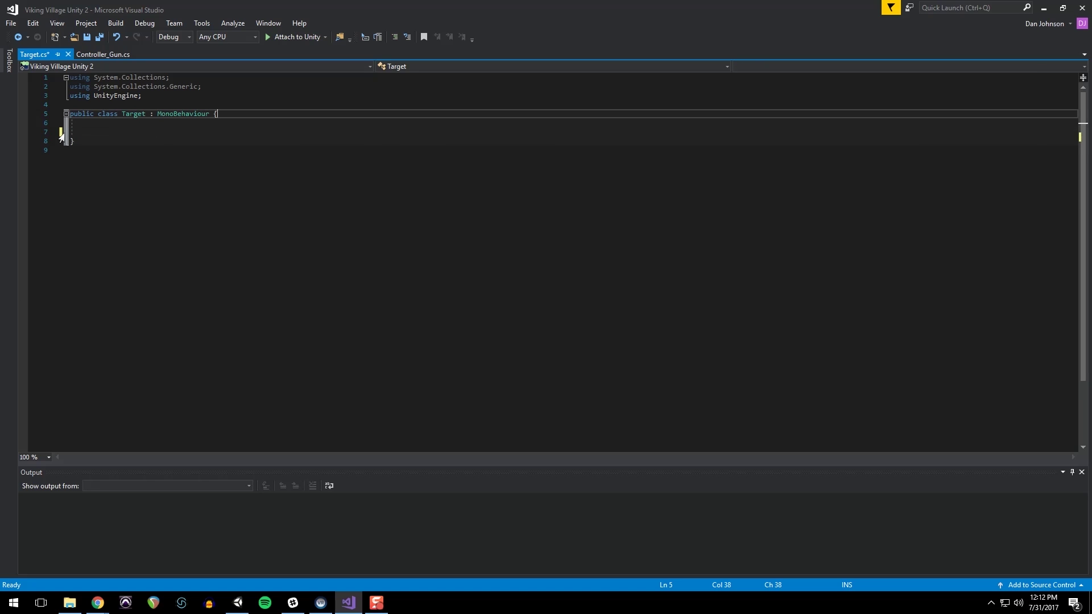
key(Left)
key(Return)
key(Down)
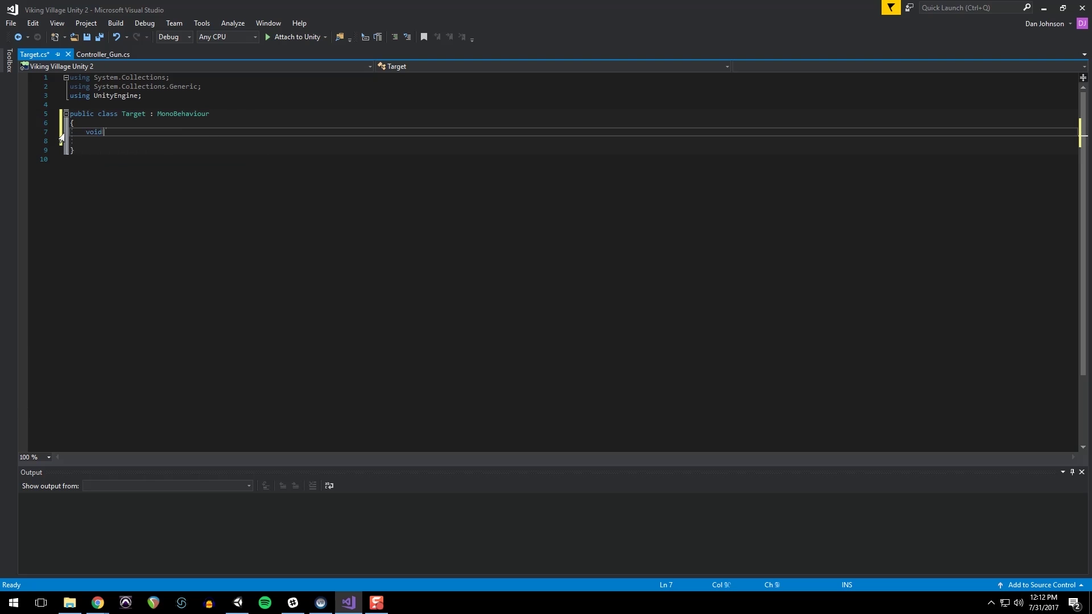
- Write the signature public void PlayHitSound(Vector3 location) with its opening brace
text(public void )
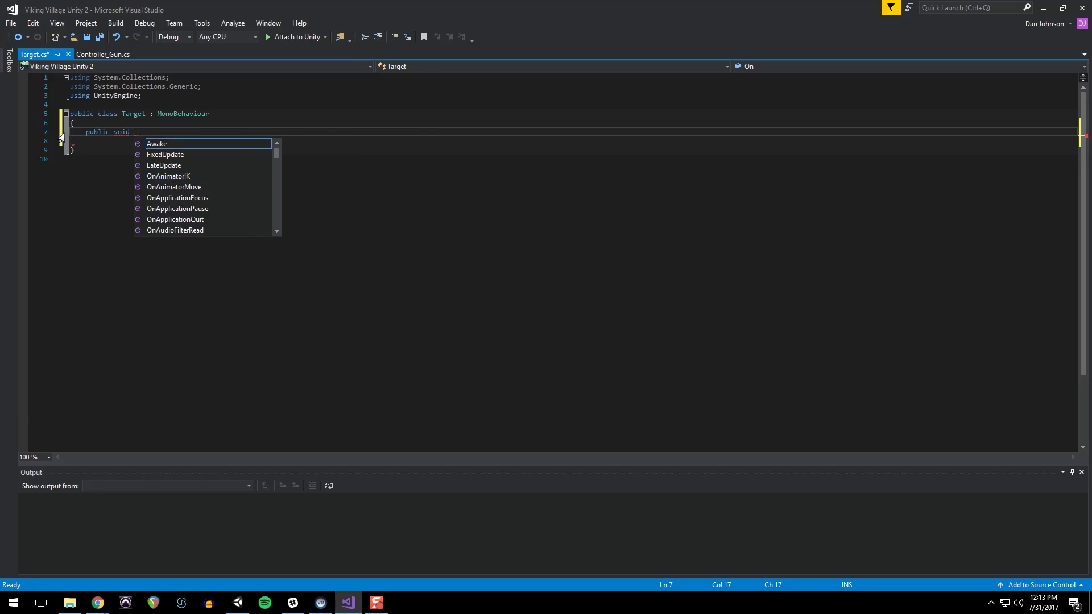
text(PlayH)
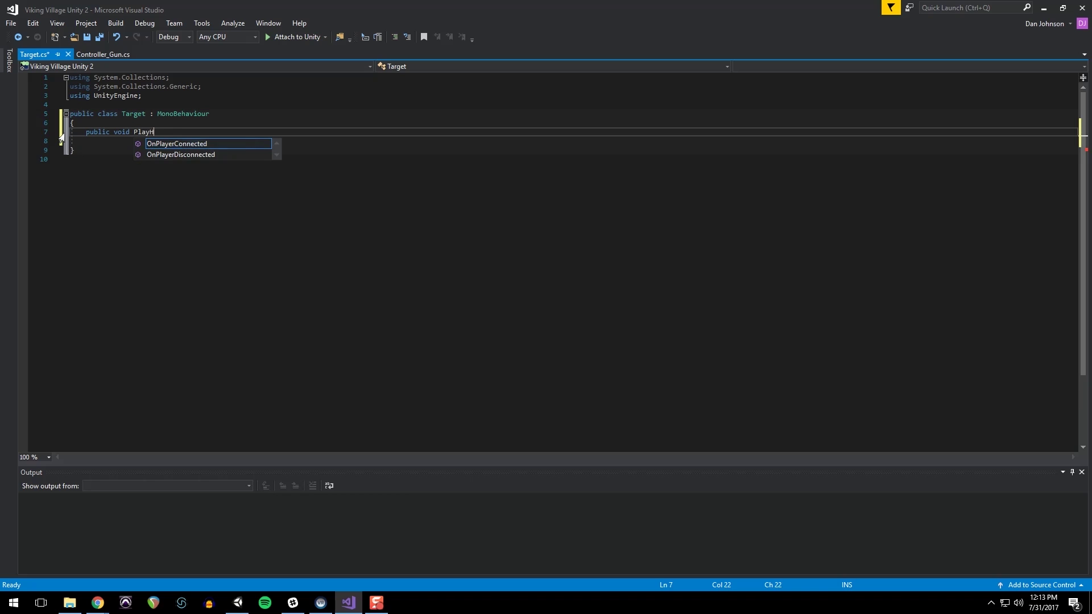
text(itSound)
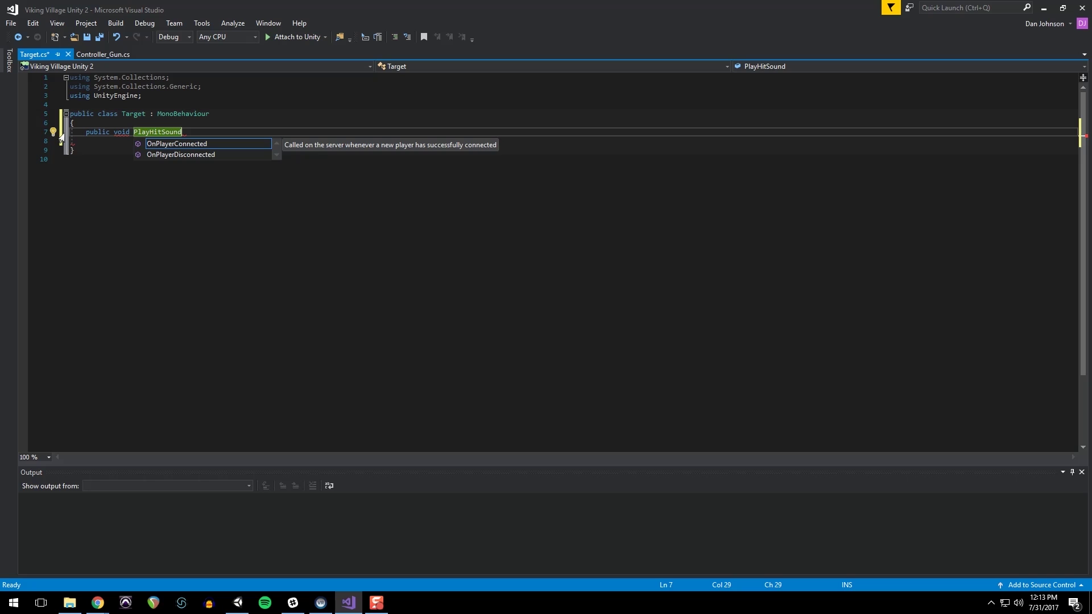
text(()
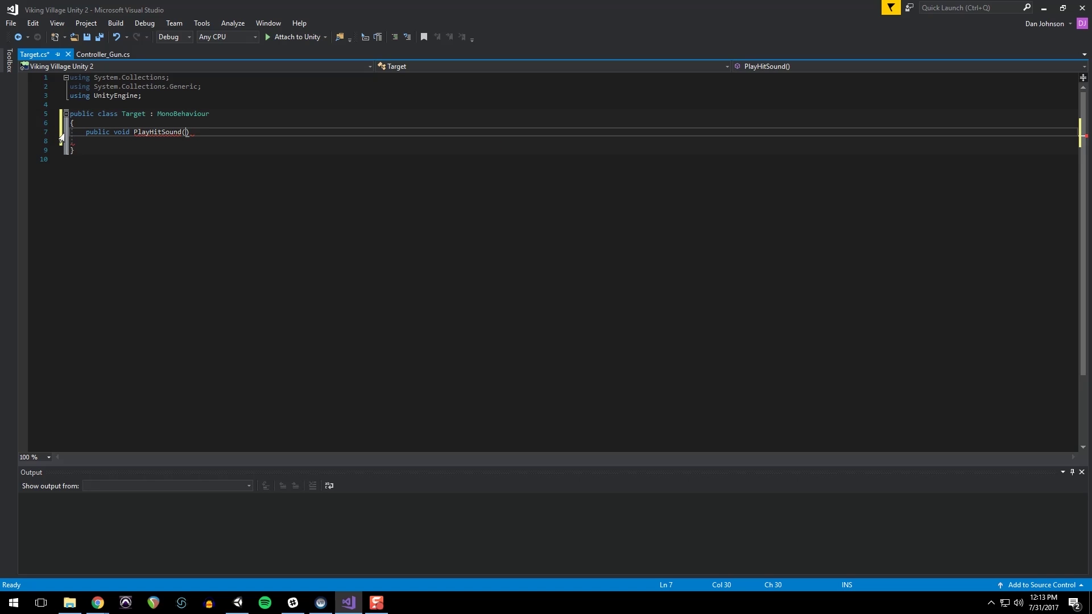
text(vector)
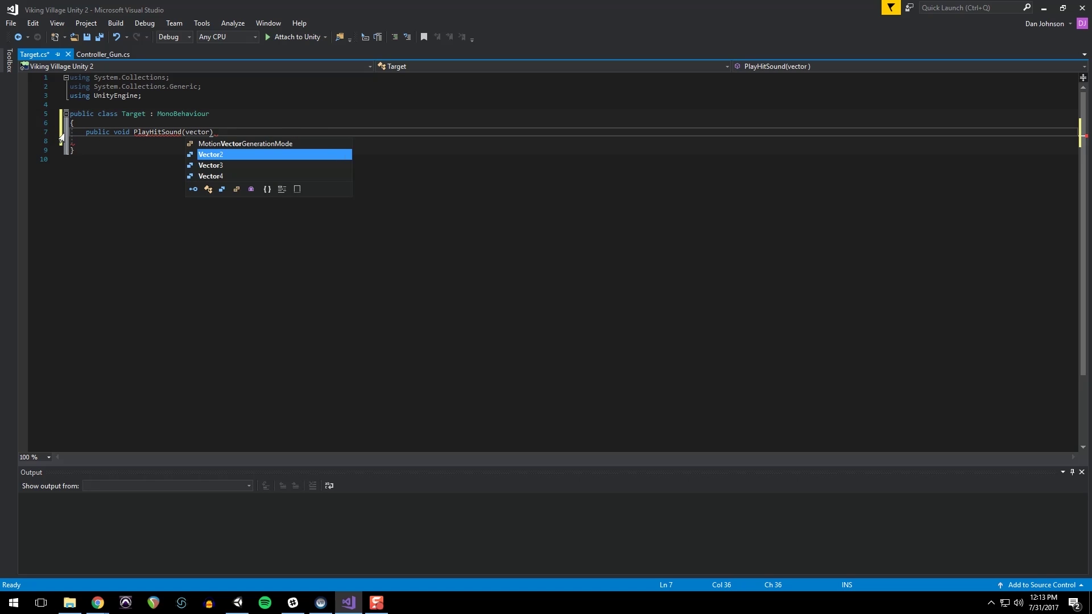
text(3)
key(Tab)
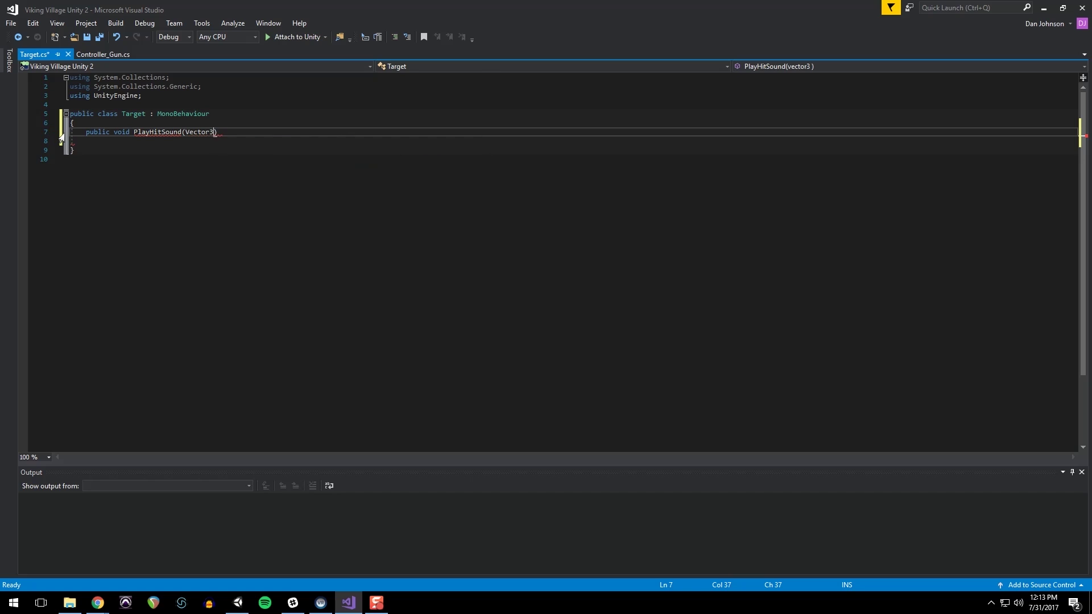
text(location)
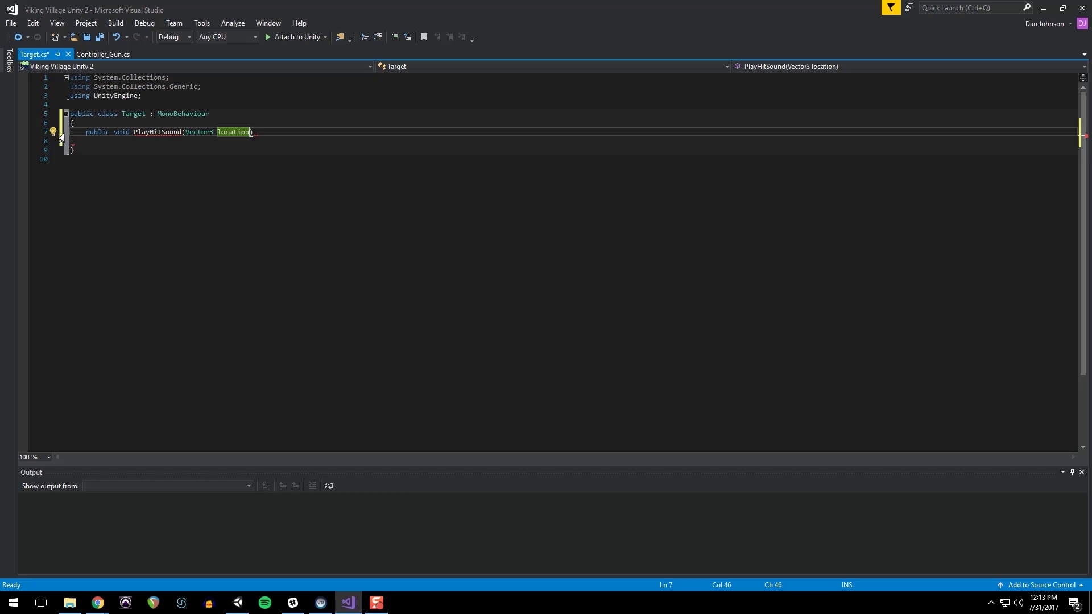
key(End)
key(Return)
text({)
- Fill PlayHitSound's body with FMODUnity.RuntimeManager.PlayOneShot(gunHitEv, location);
key(Return)
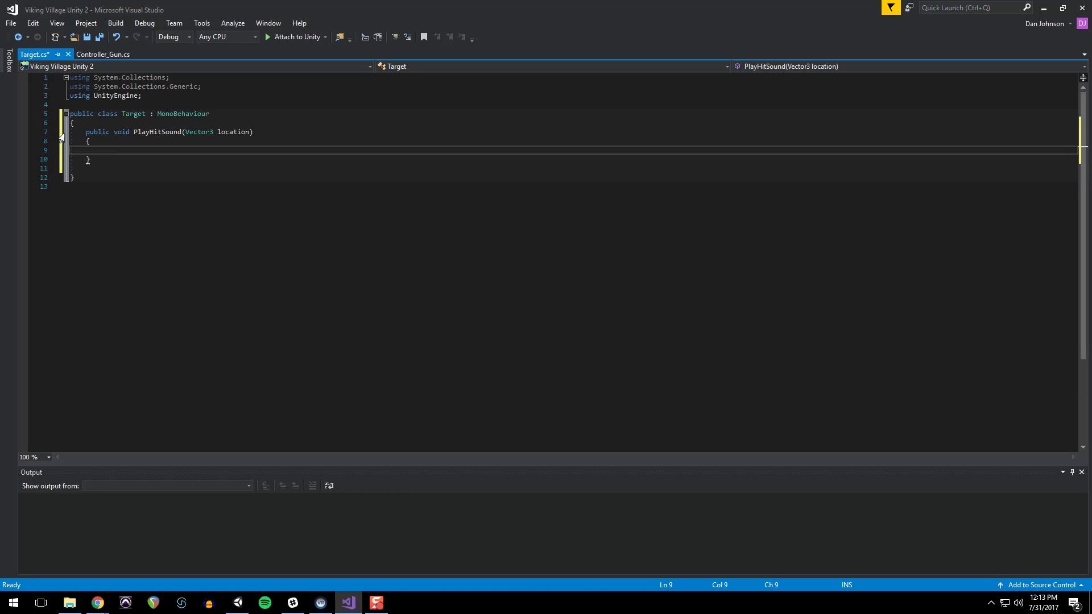
text(FMOD)
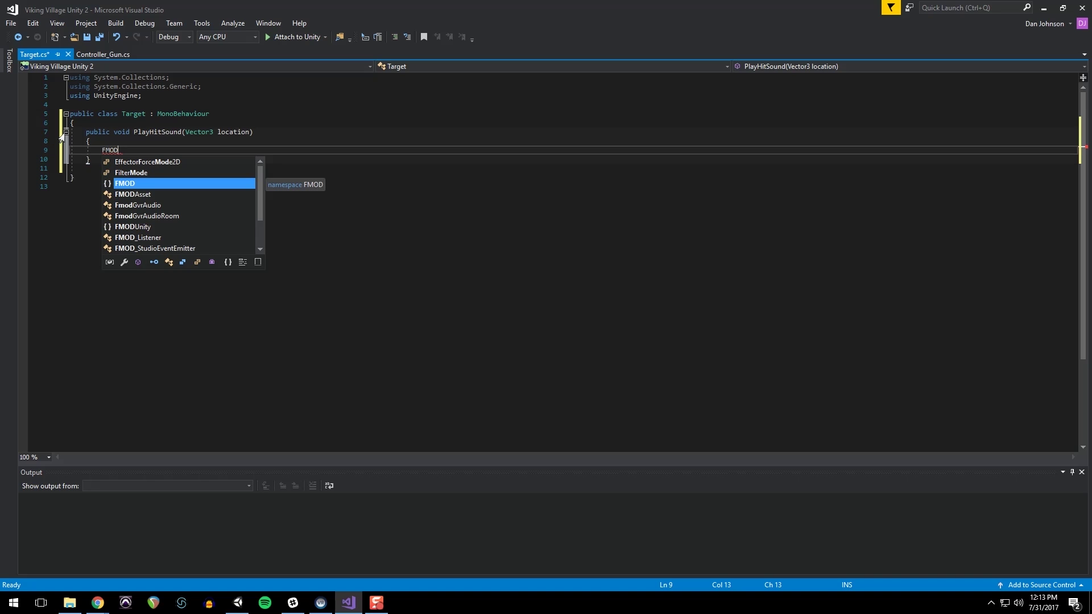
text(Unit)
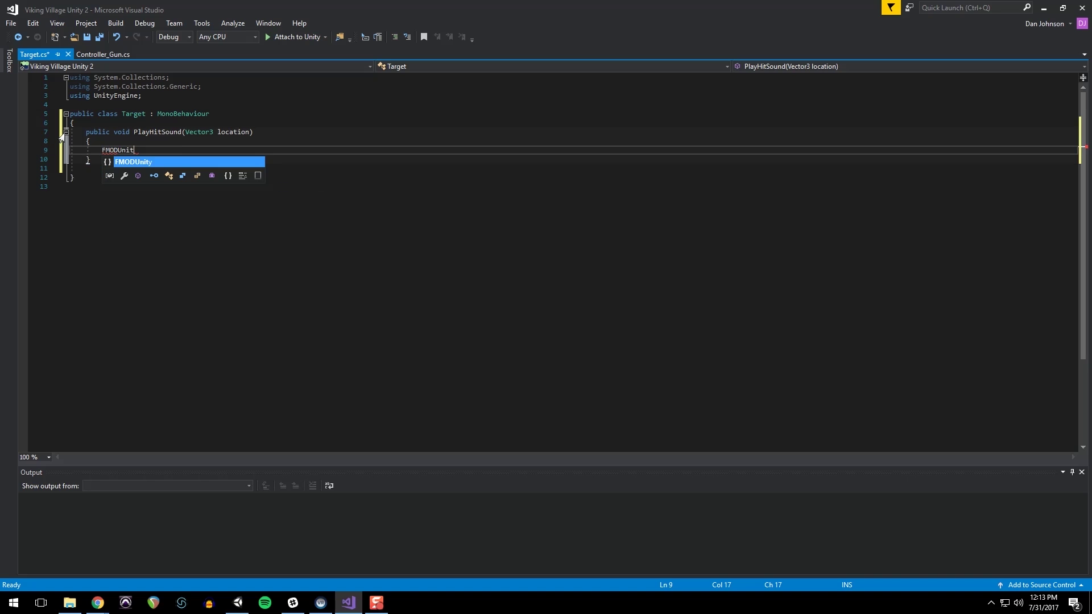
text(y.Runt)
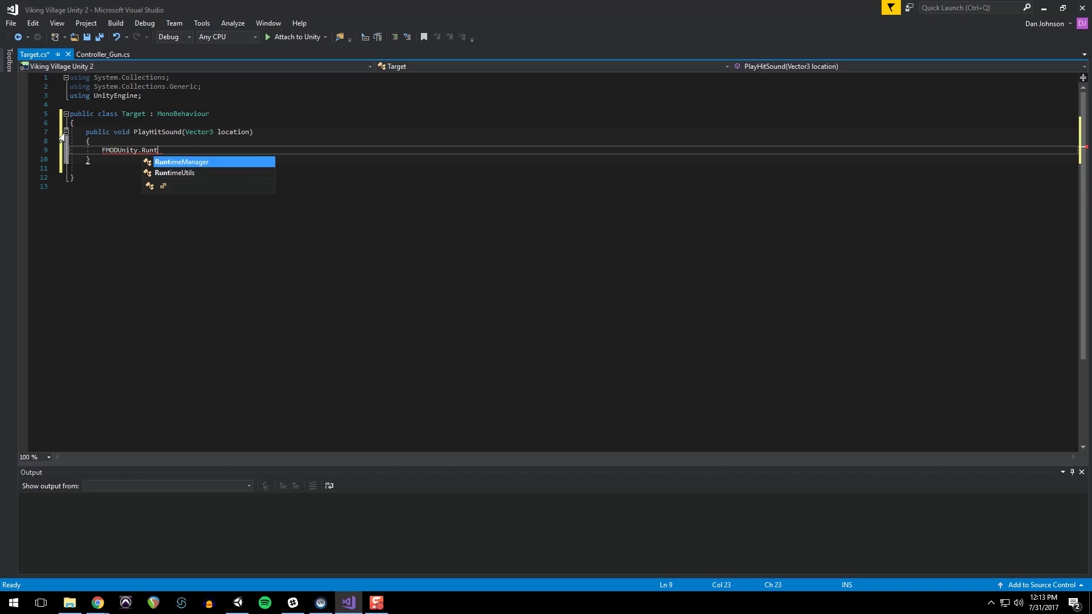
text(imeManager.Pla)
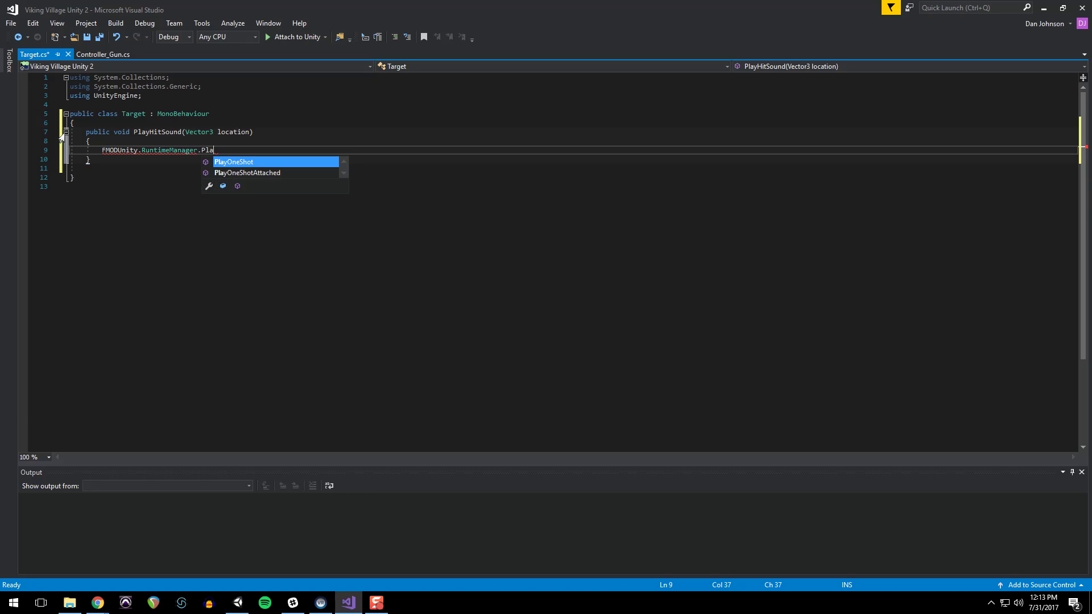
text(yOneShot()
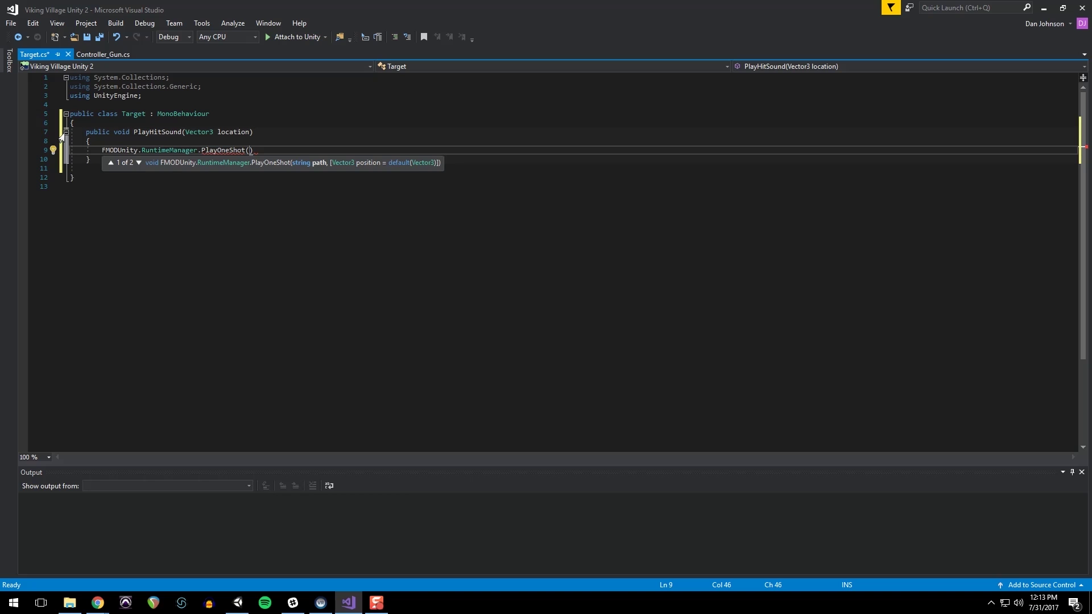
text(event)
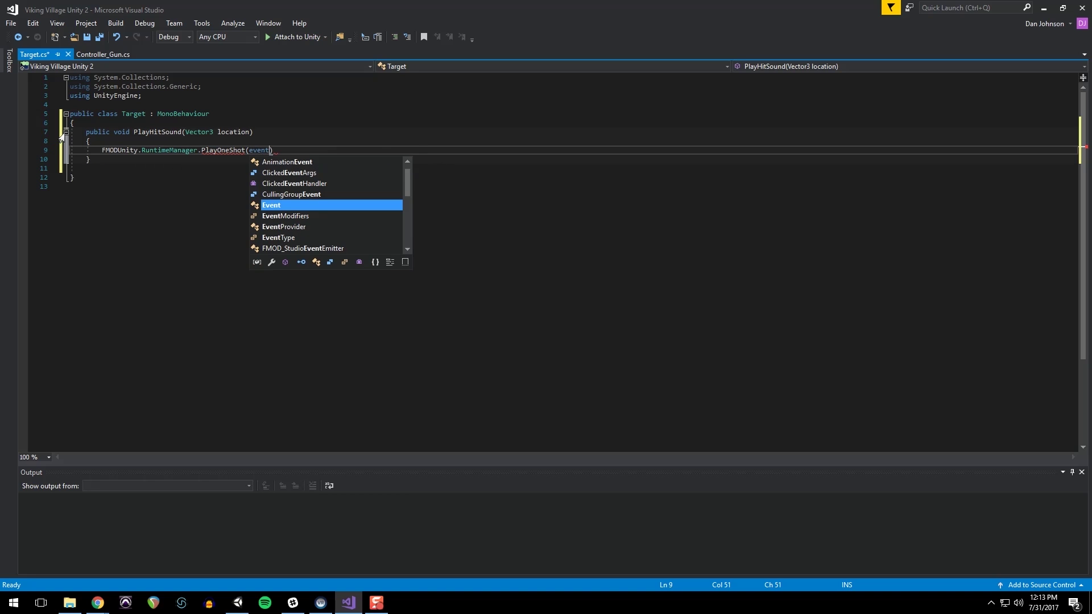
key(BackSpace)
key(BackSpace)
key(BackSpace)
key(BackSpace)
key(BackSpace)
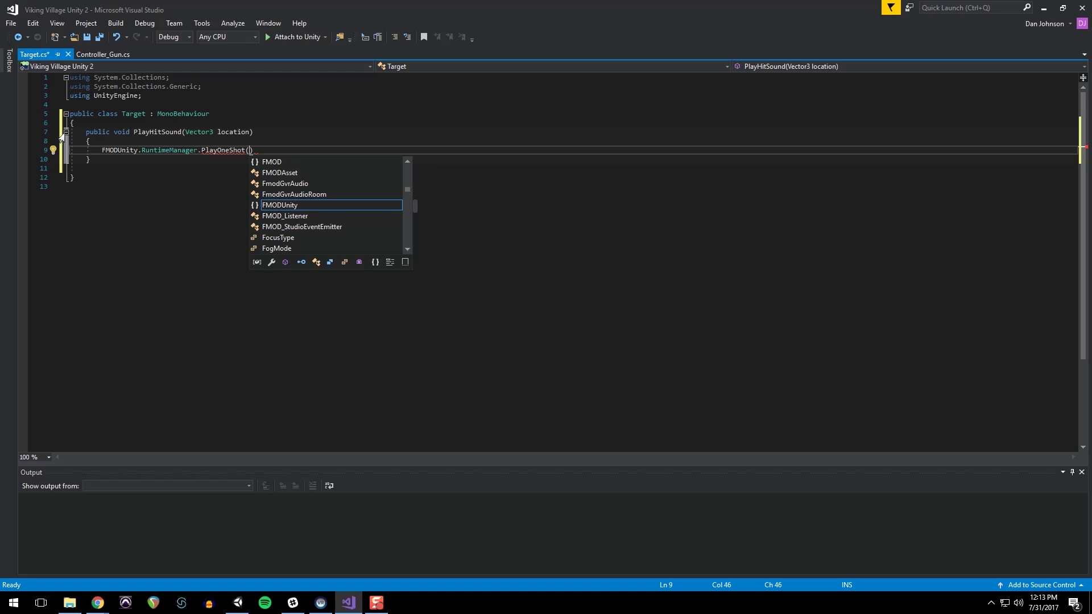
text(gunHitE)
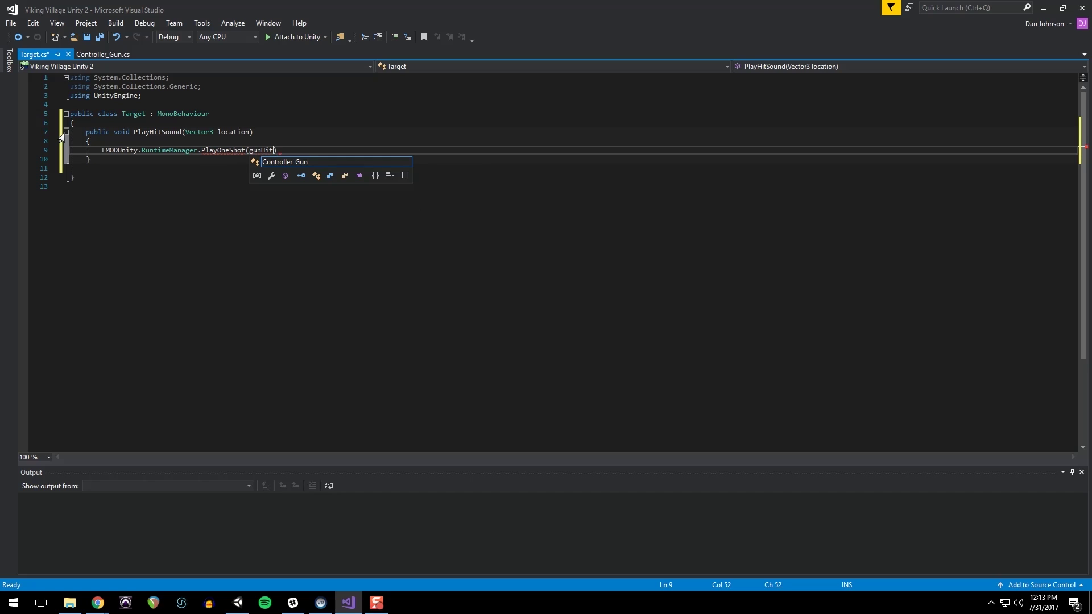
text(v)
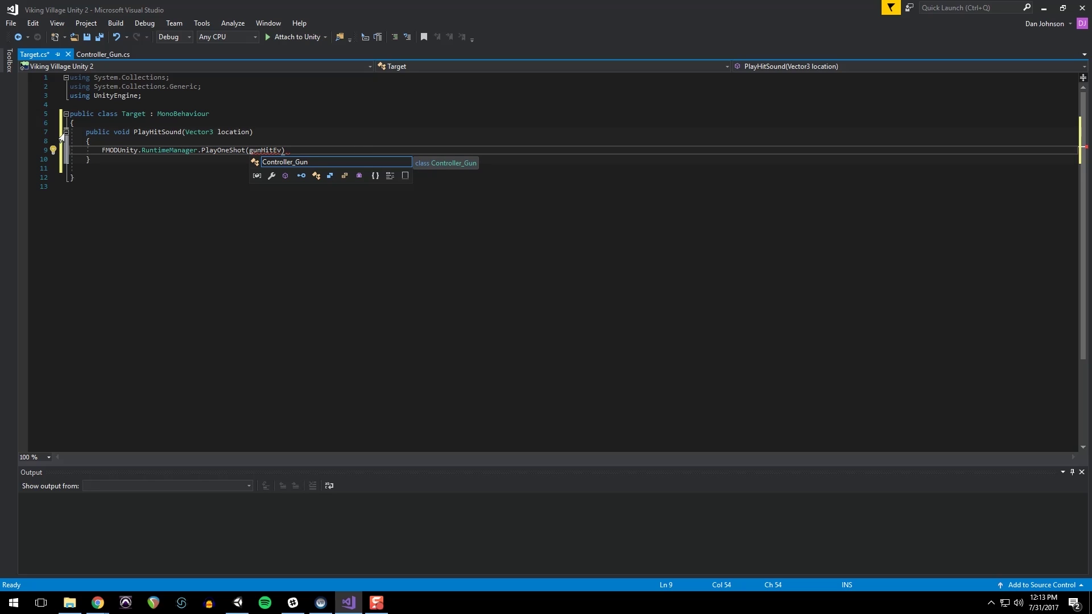
text(, )
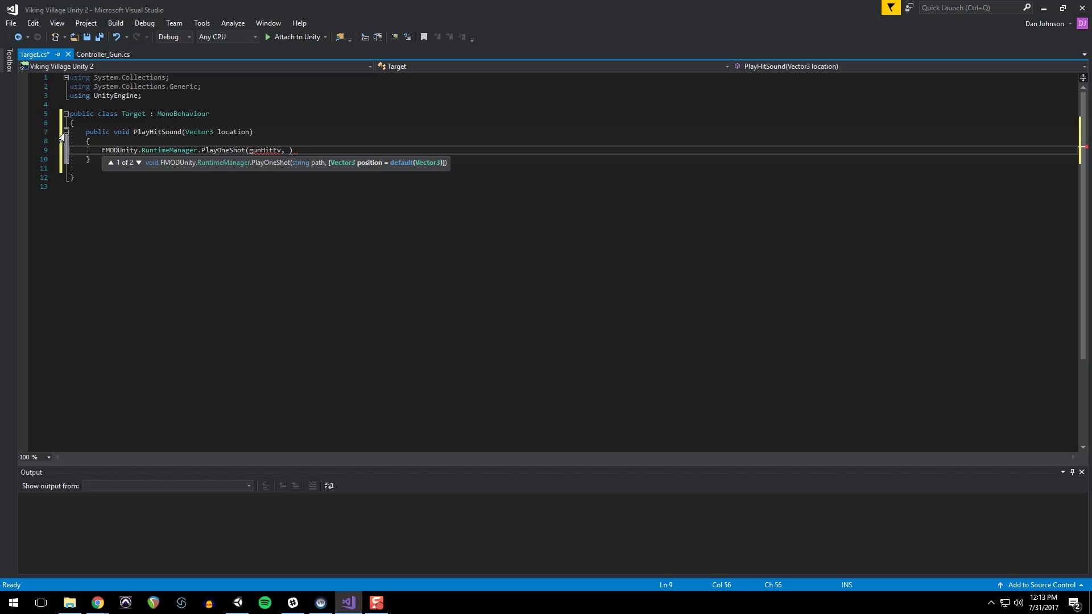
text(location)
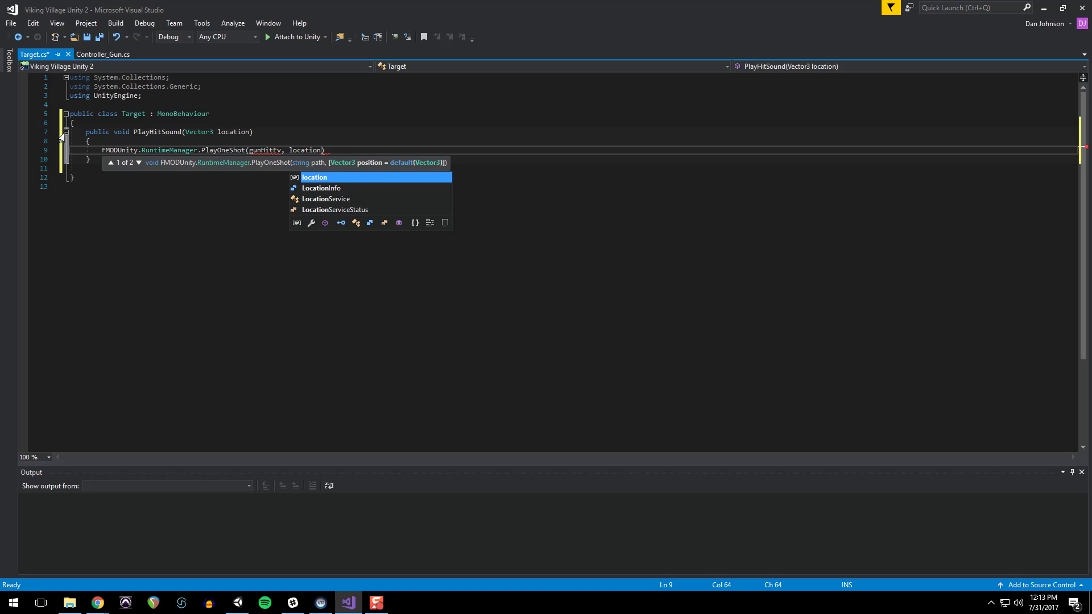
text();)
key(Up)
key(Up)
key(ctrl+Return)
- Declare public string gunHitEv; with an [FMODUnity.EventRef] attribute above PlayHitSound
key(ctrl+Return)
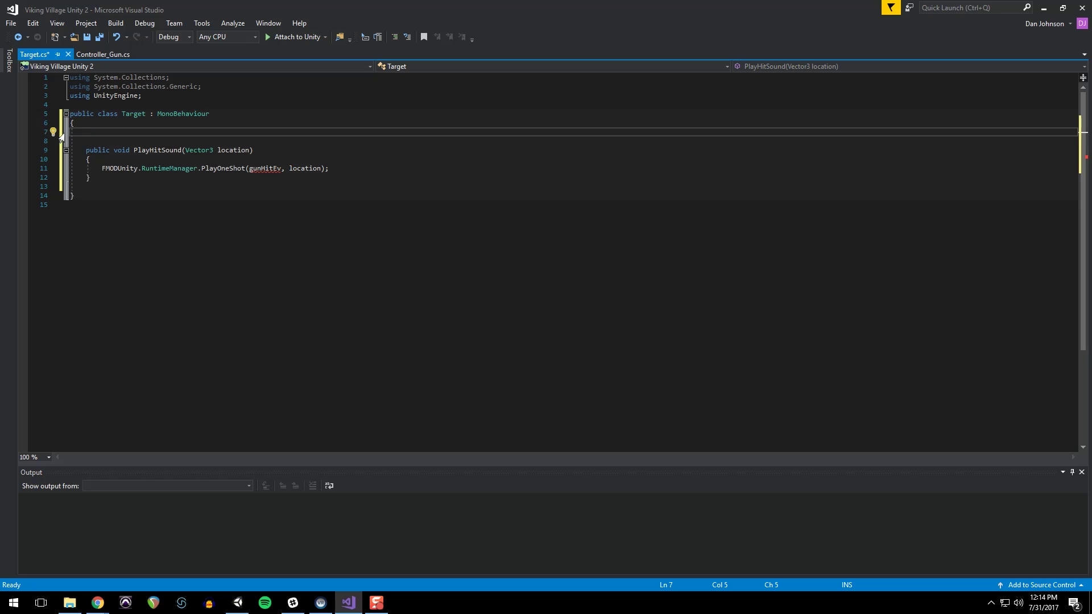
text(public string gunHitEv;)
key(ctrl+Return)
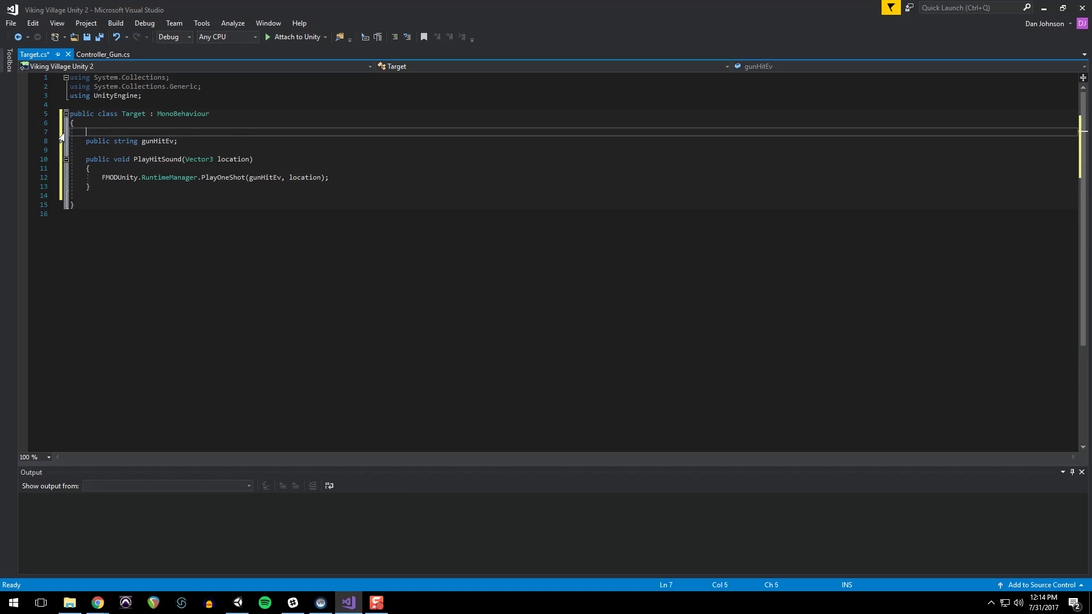
text([)
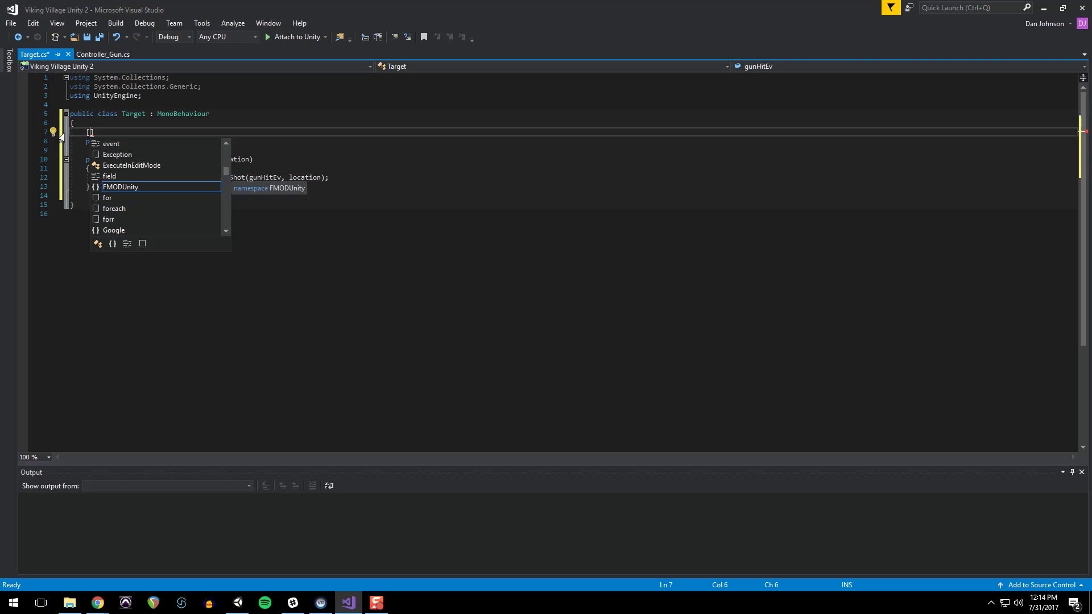
text(F)
key(Tab)
text(.E)
key(Tab)
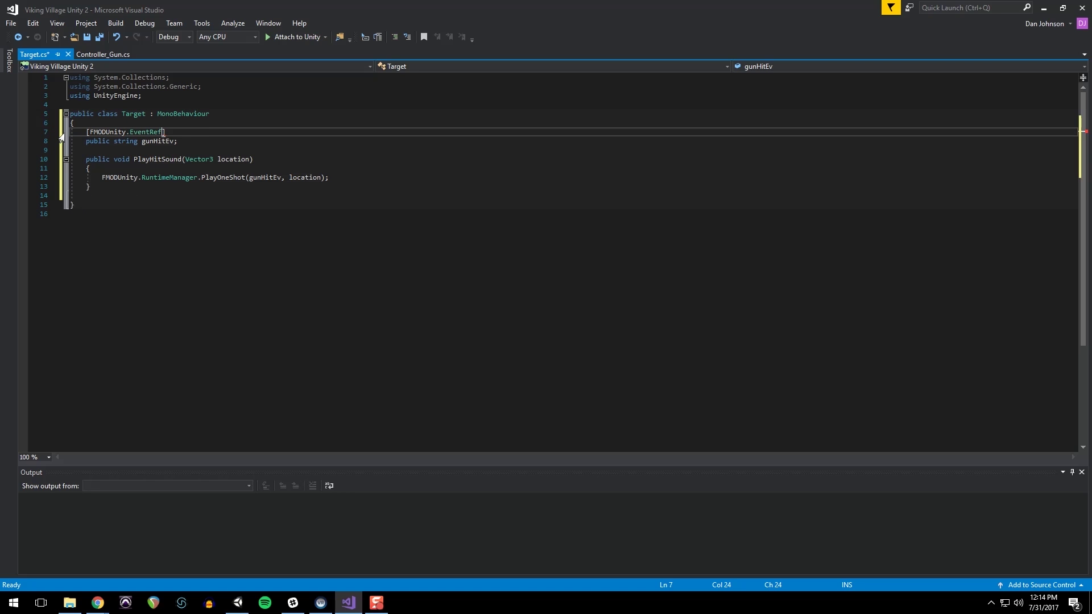
- Save Target.cs and switch back to the Unity editor
key(End)
key(ctrl+s)
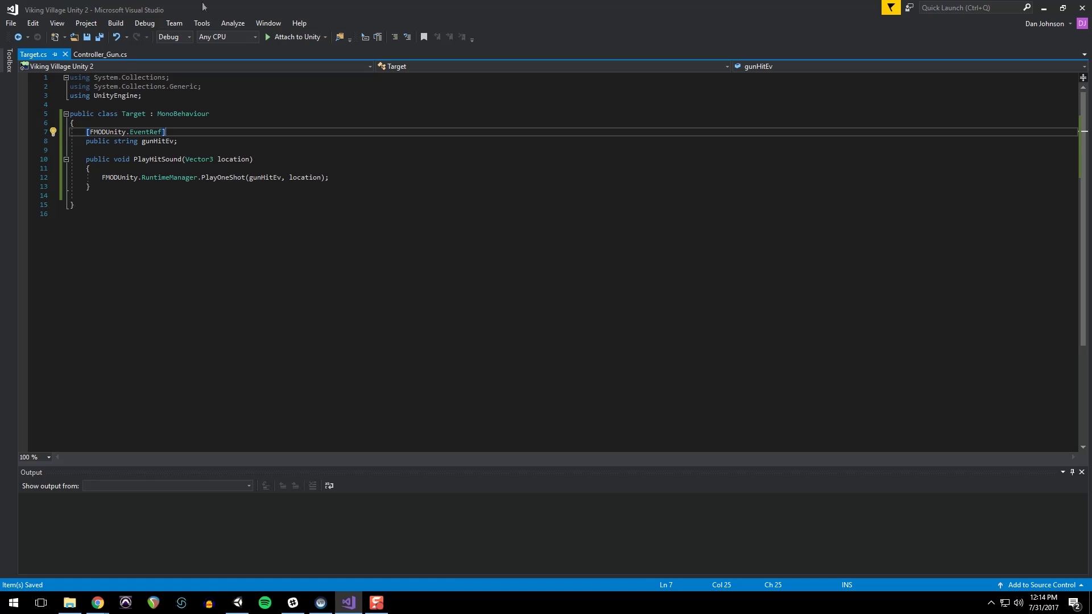
key(alt+Tab)
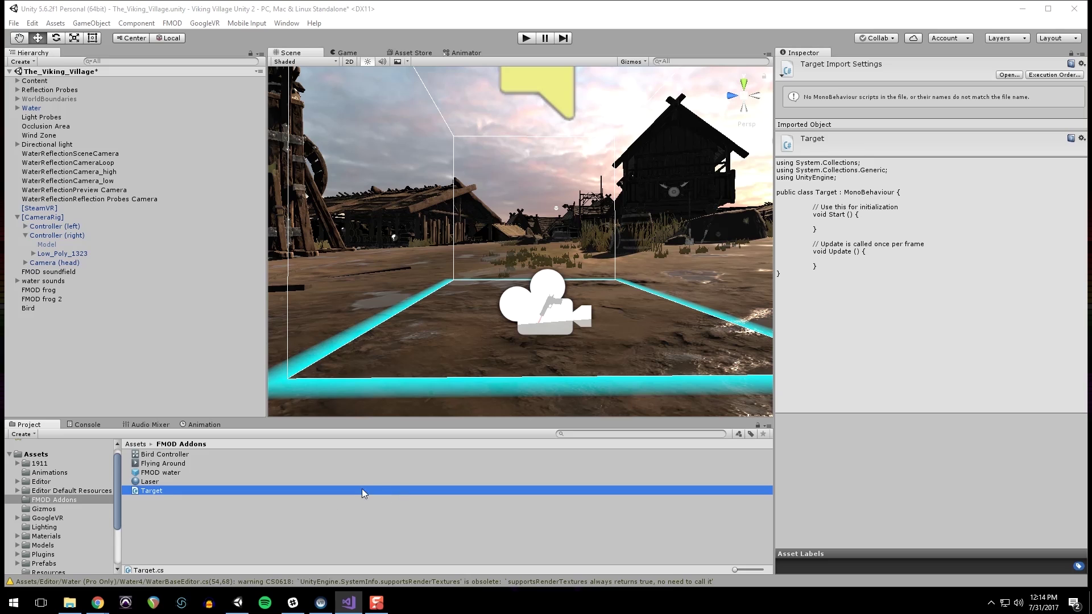
- Select terrain_near_01 under the terrain_01 group in the Hierarchy
right_drag(467, 265, 442, 309)
click(442, 309)
click(40, 138)
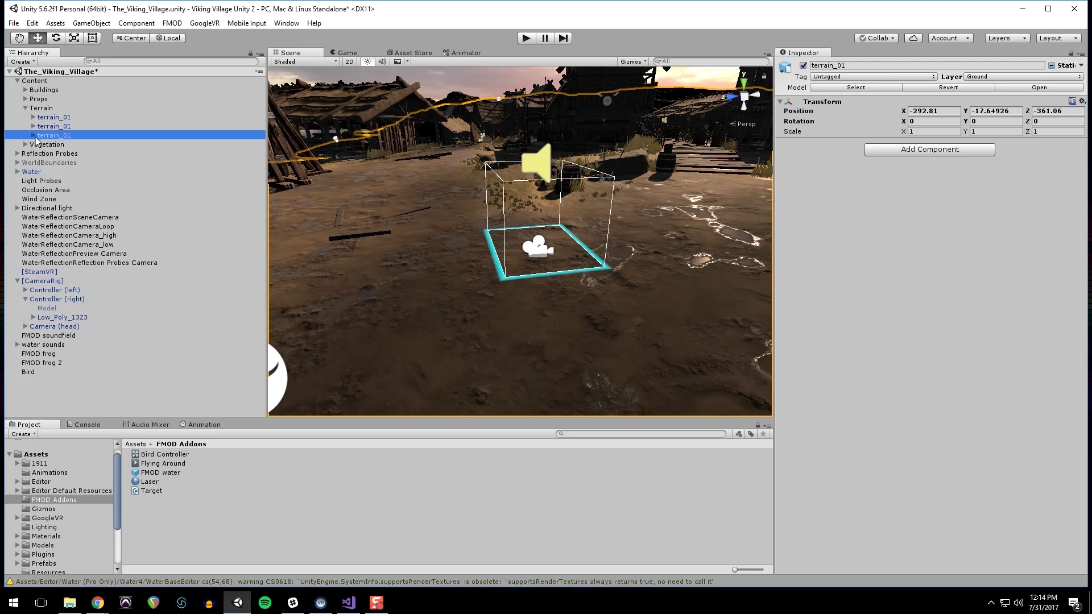
click(32, 137)
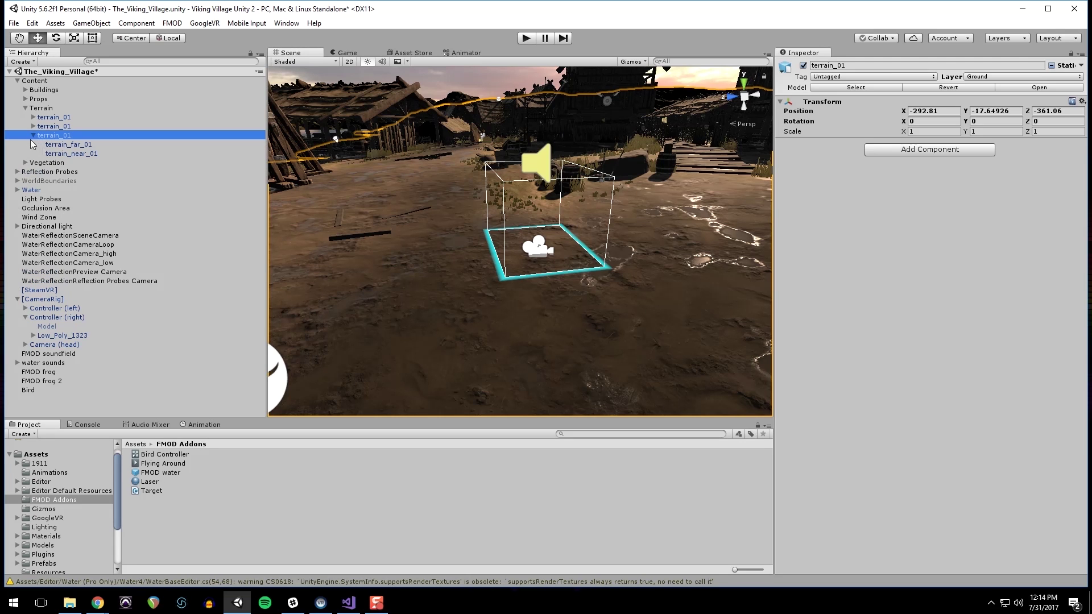
click(76, 154)
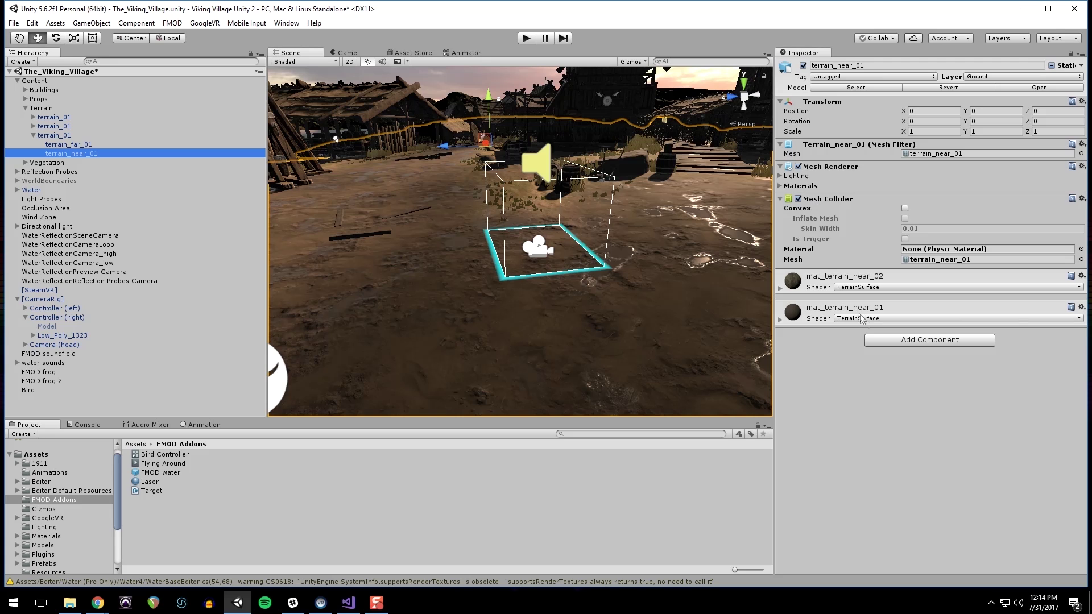
- Add a Target component and set Gun Hit Ev to event:/bullet_hits/bullet_hit_dirt
click(953, 341)
text(target)
key(Return)
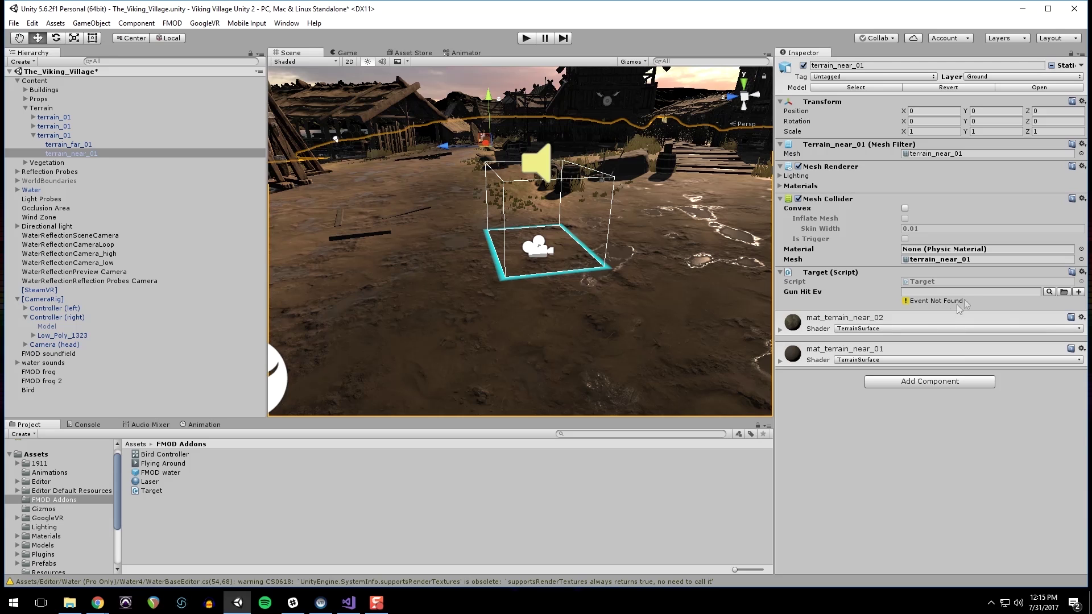
click(1049, 291)
click(960, 341)
double_click(987, 366)
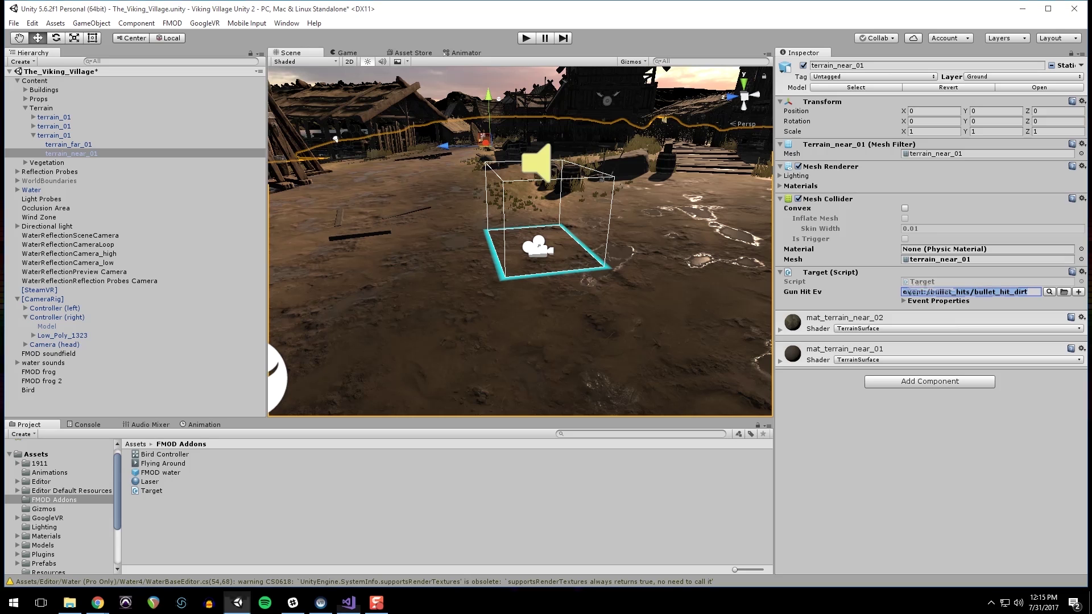
- In Controller_Gun, declare public GameObject gun; above the EventRef attribute
click(348, 603)
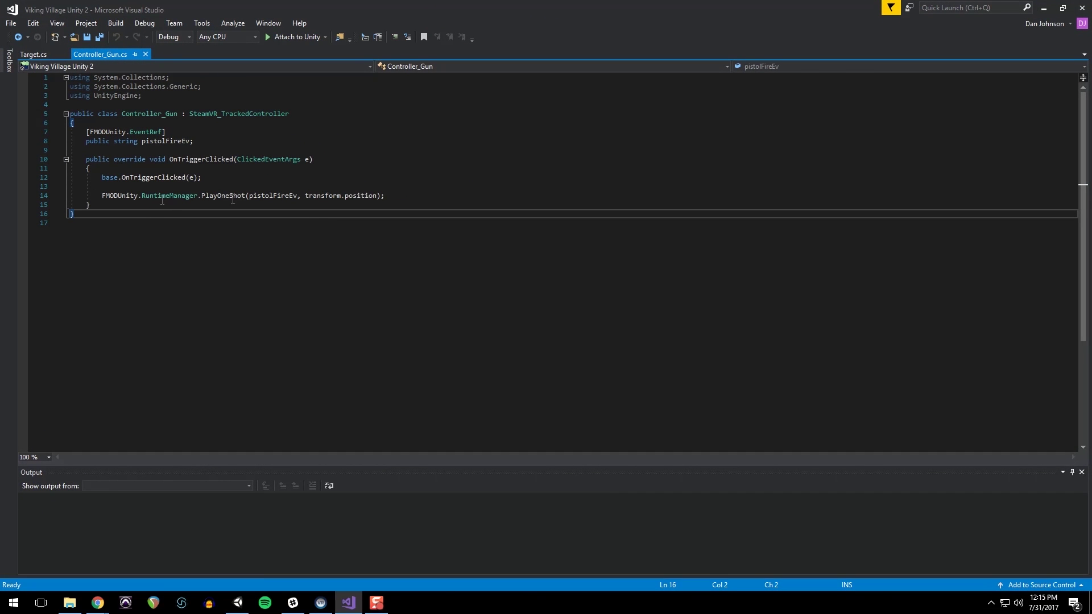
click(387, 196)
key(Return)
key(Return)
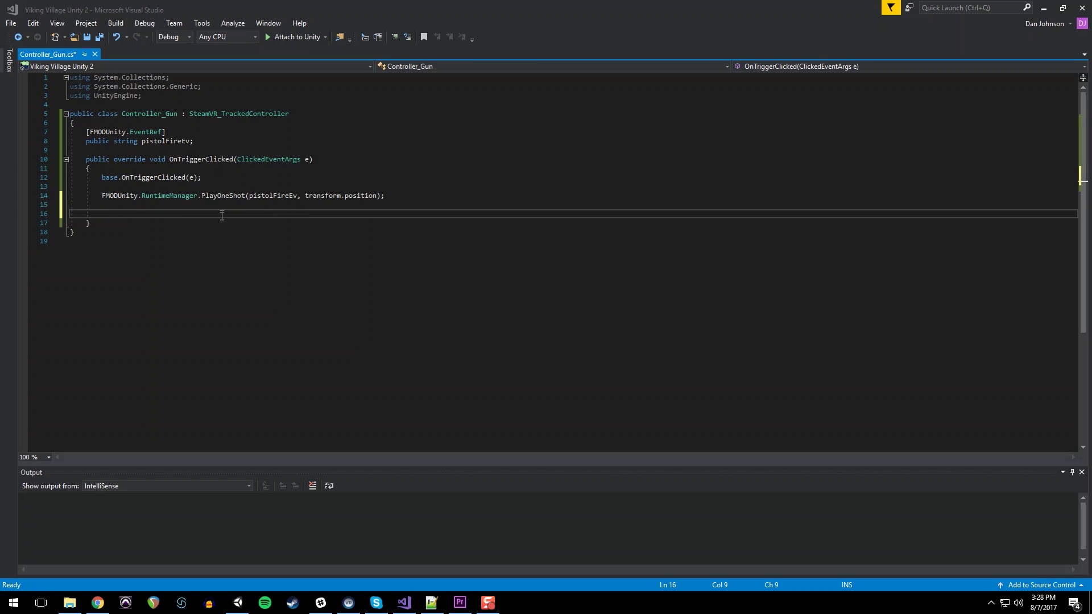
click(222, 215)
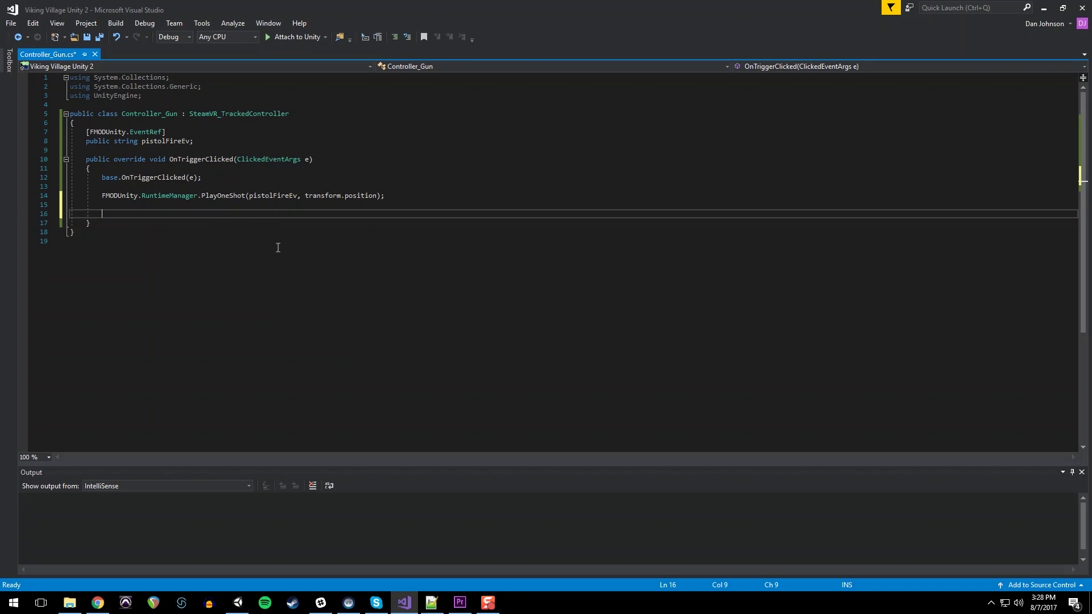
click(199, 142)
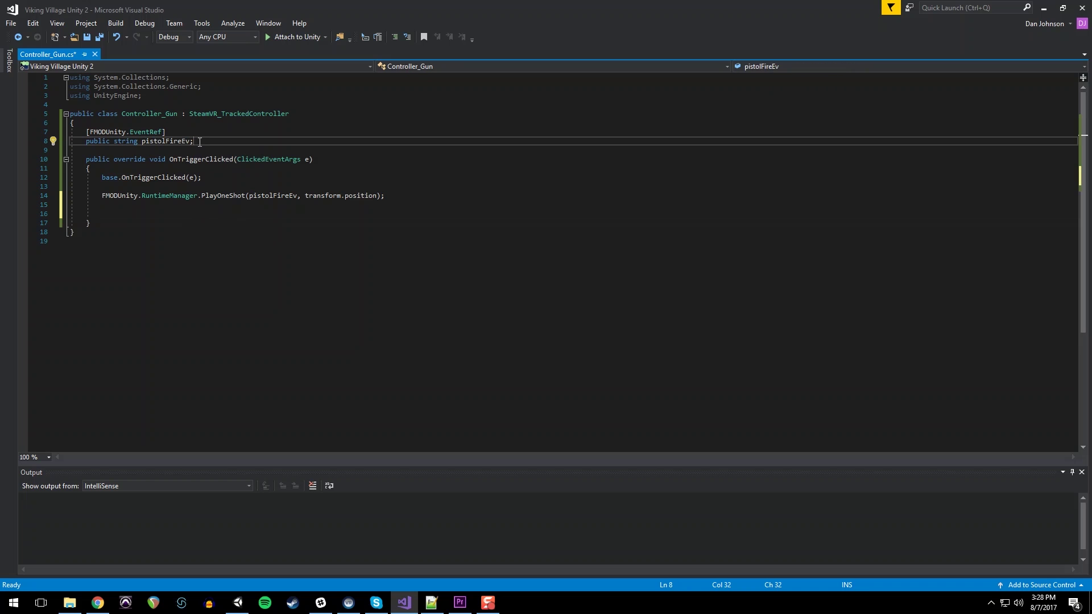
key(Up)
key(Up)
key(Return)
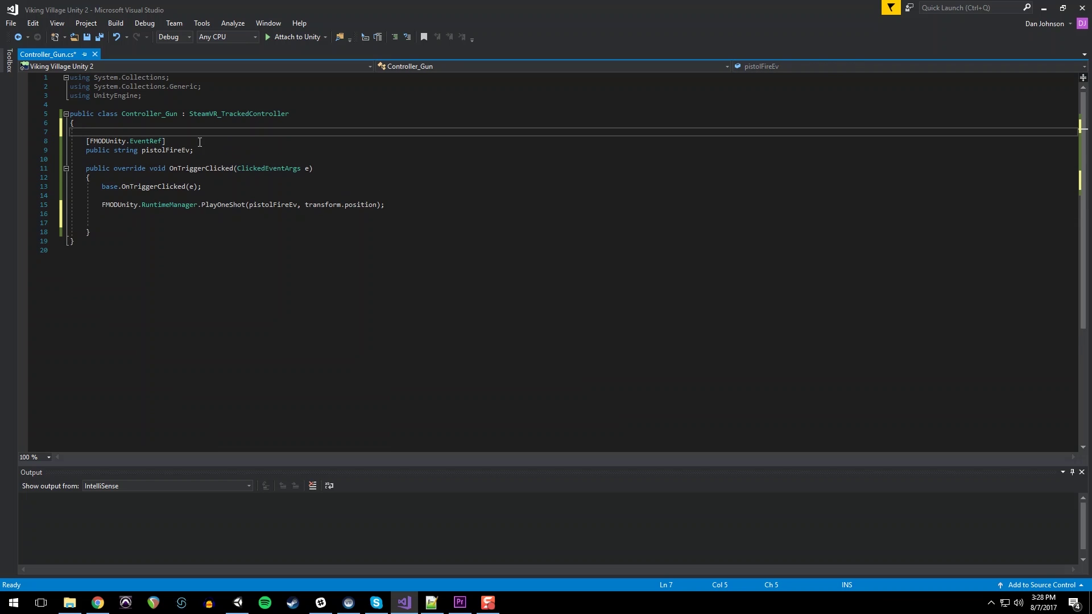
text(publo)
key(BackSpace)
text(ic GameObject)
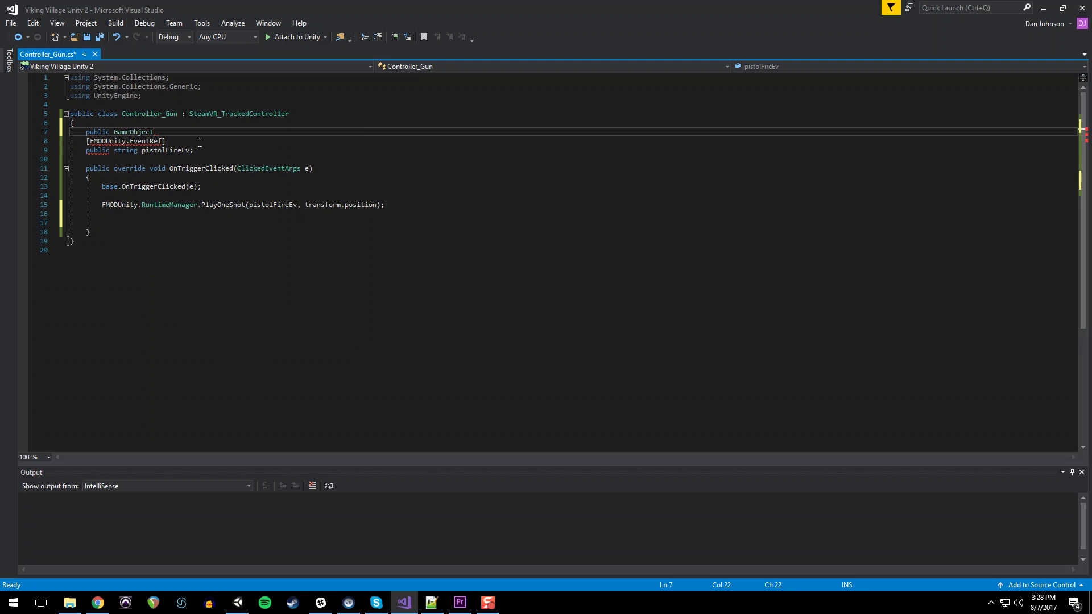
text( gun)
text(;)
key(Return)
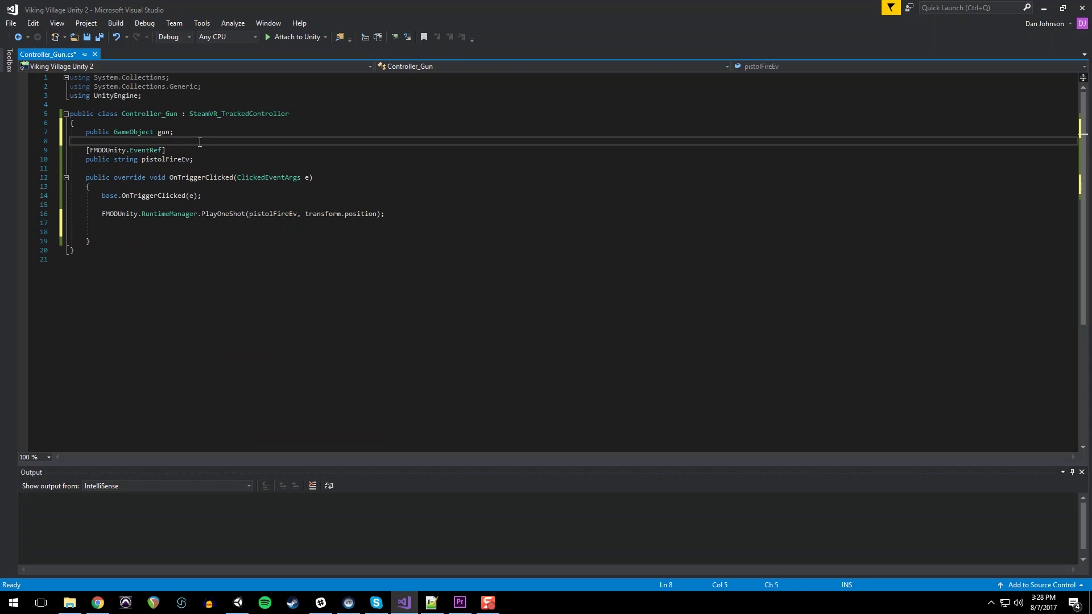
- Add public float maxDistance = 100; beneath the gun field
key(Return)
key(Up)
text(public )
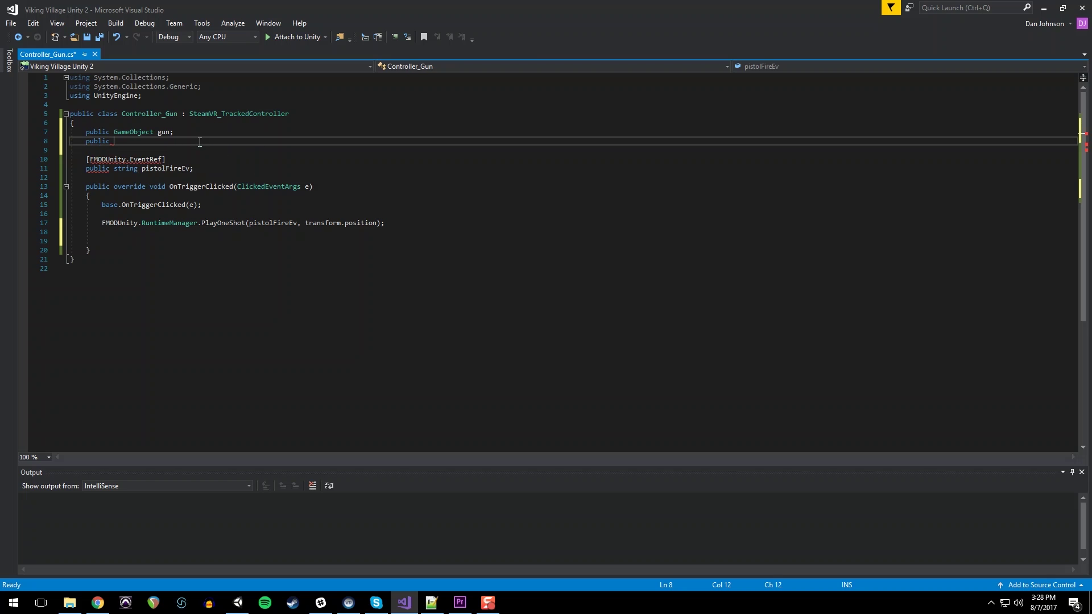
text(float maxDistance;)
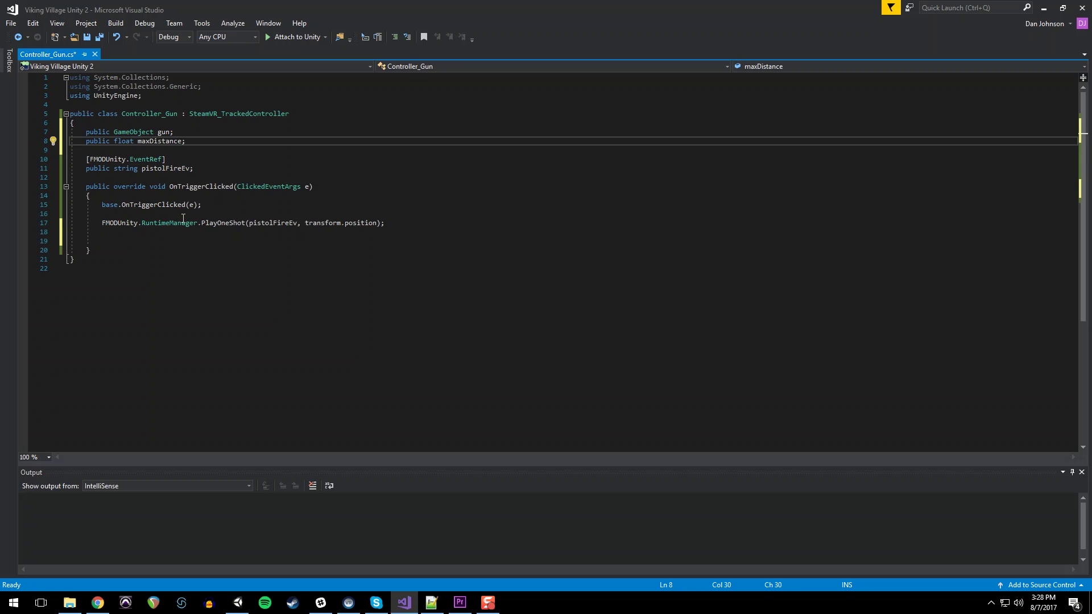
key(BackSpace)
text(= 100;)
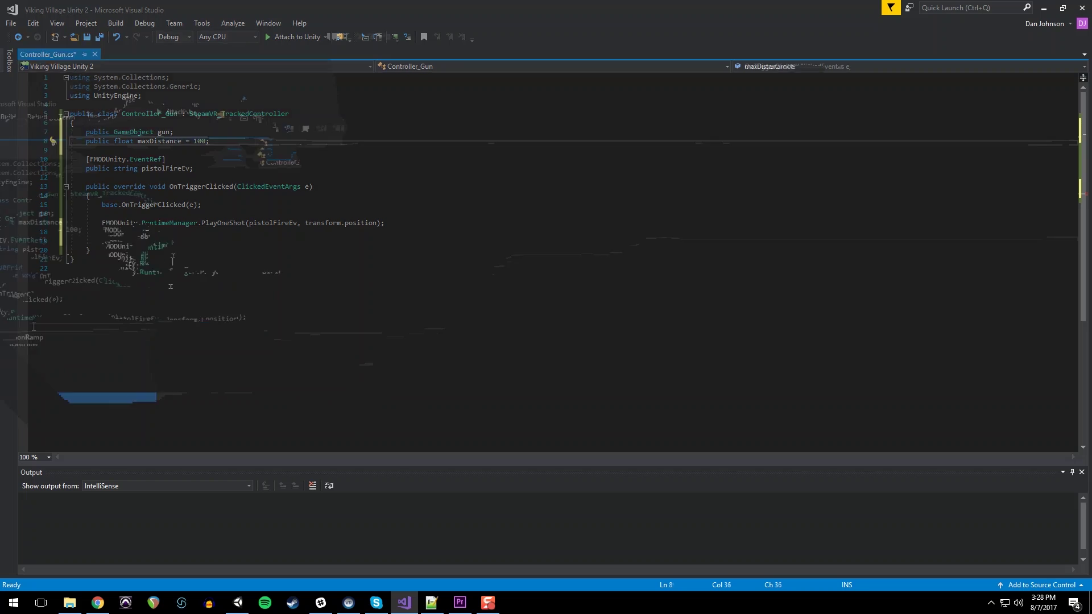
- Declare RaycastHit hit; inside OnTriggerClicked
click(172, 241)
text(Ra)
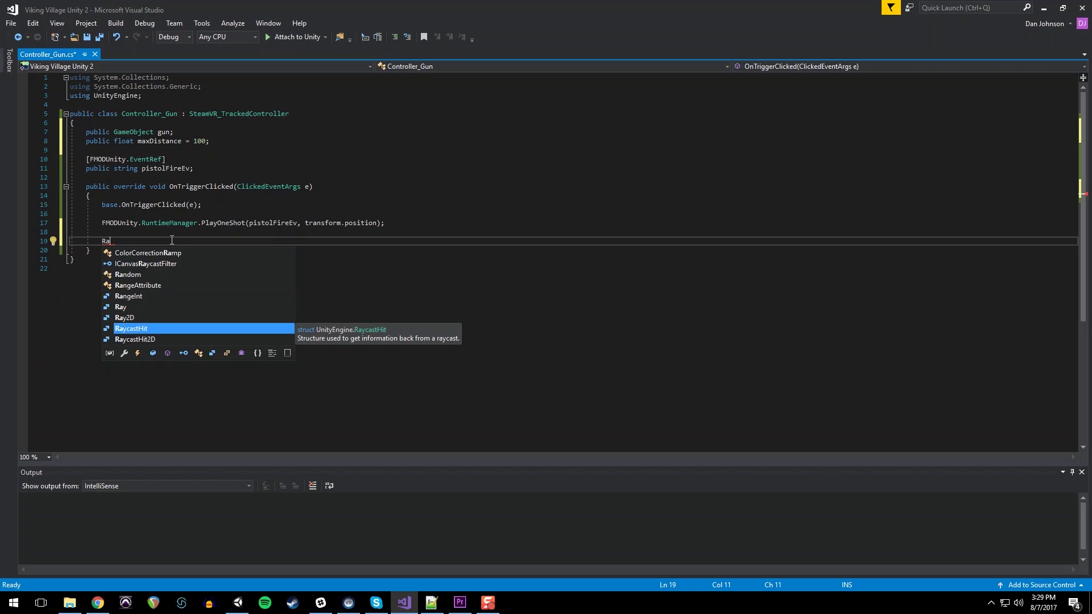
key(Tab)
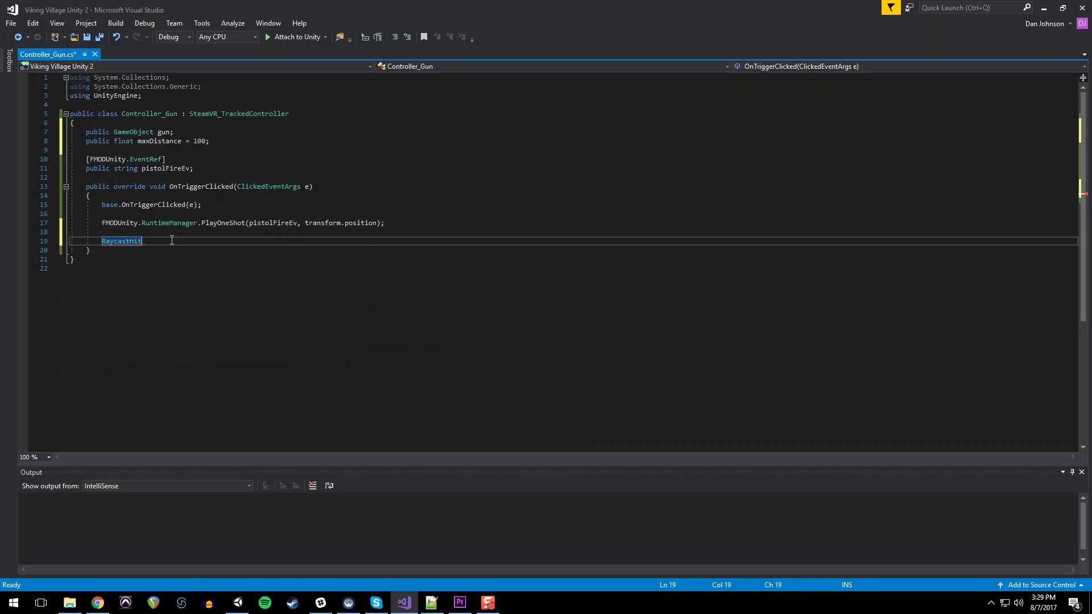
text(hit;)
key(Return)
key(Return)
- Write if(Physics.Raycast(gun.transform.position, gun.transform.forward, out hit, maxDistance))
text(if)
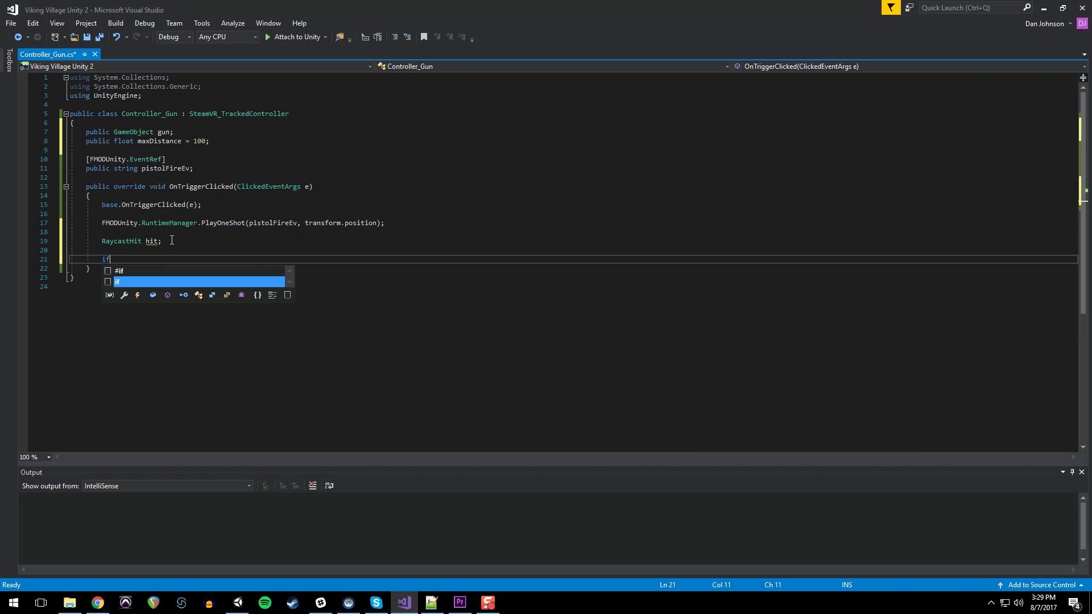
text((Physics.Raycast)
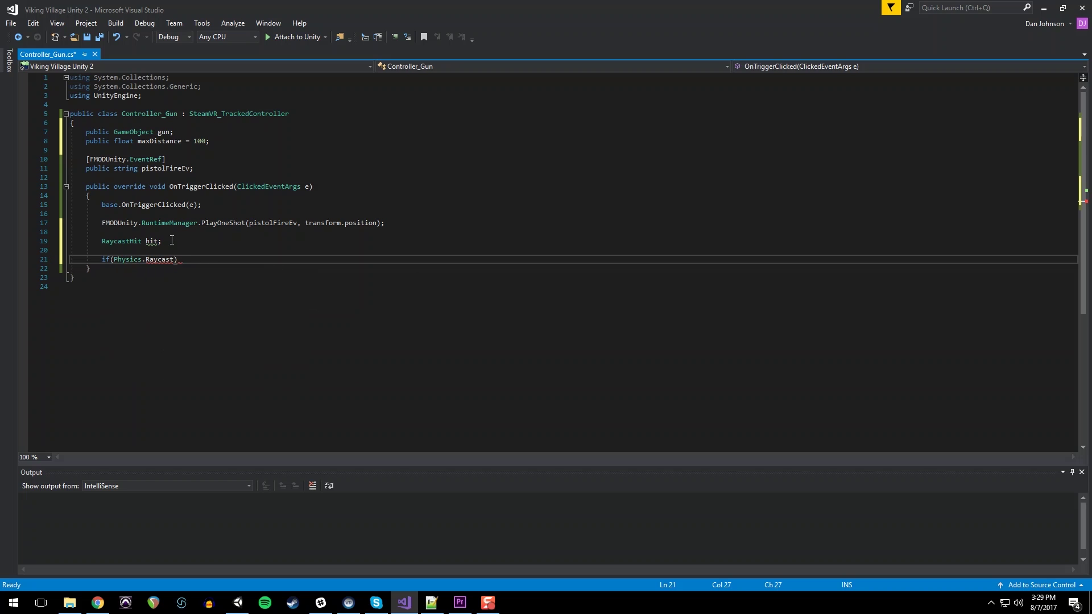
text(()
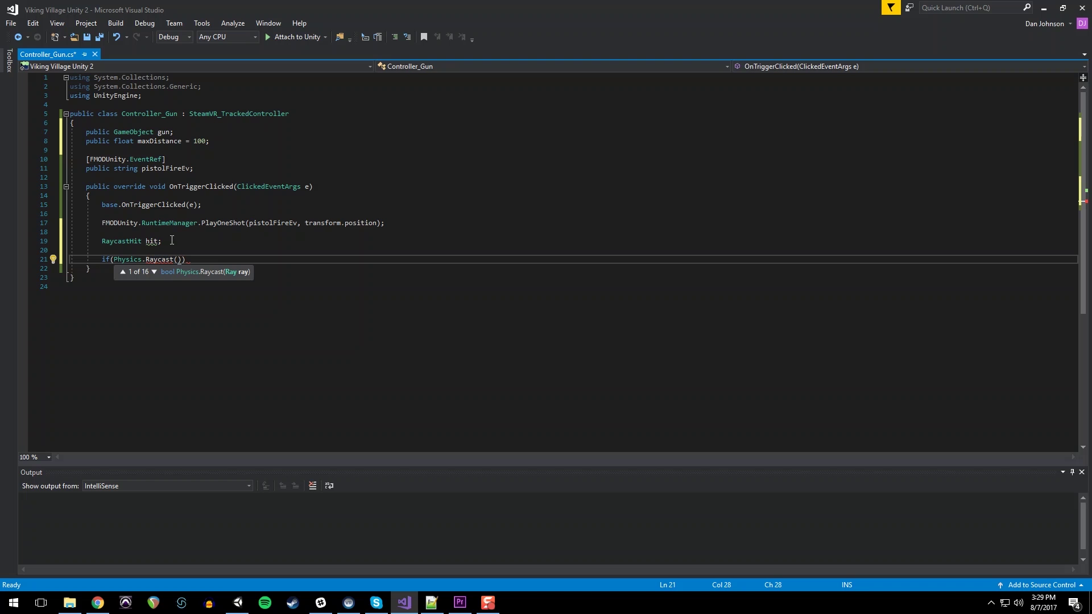
text(gun.transform.pos)
key(Tab)
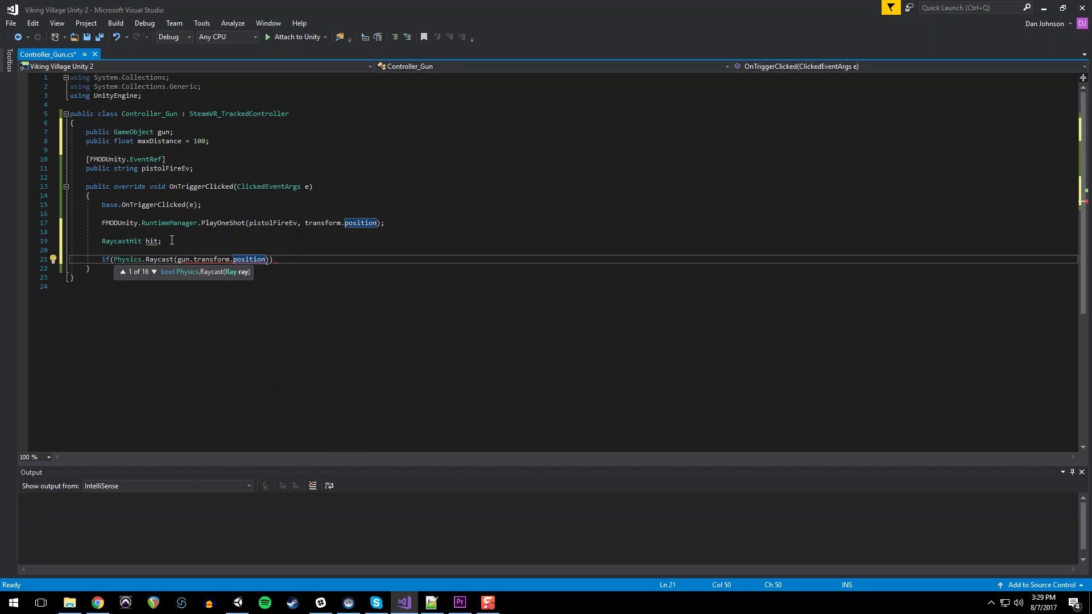
text(, gun)
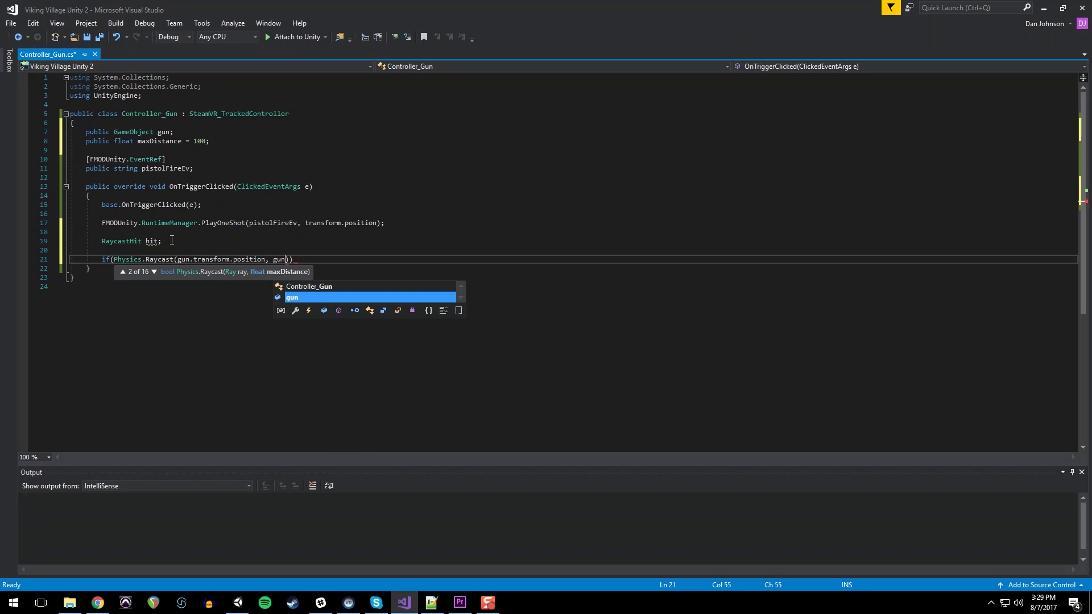
text(.)
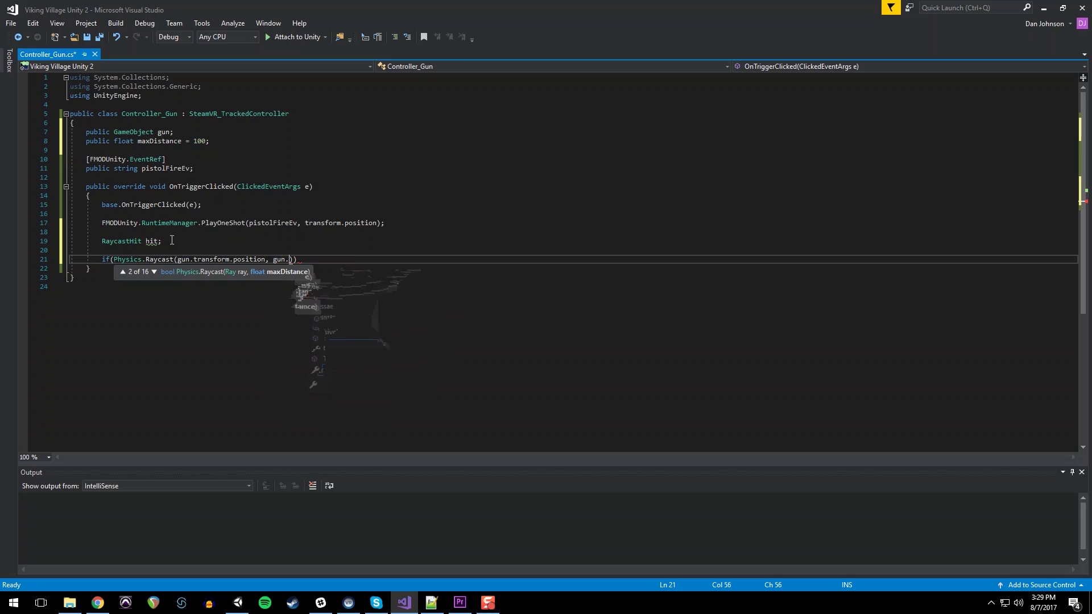
text(transf)
key(Tab)
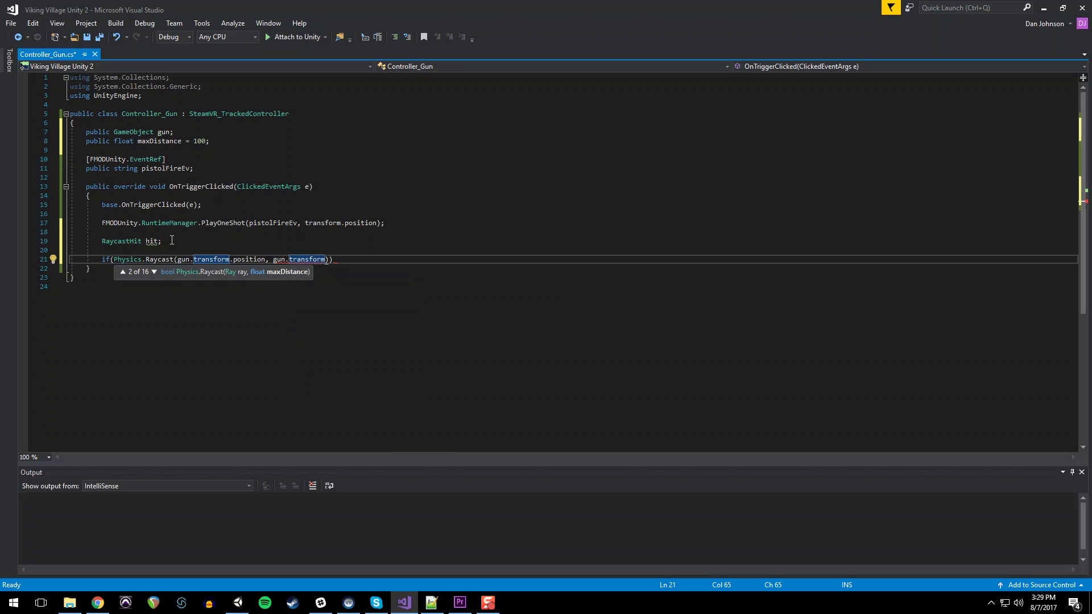
text(.forward)
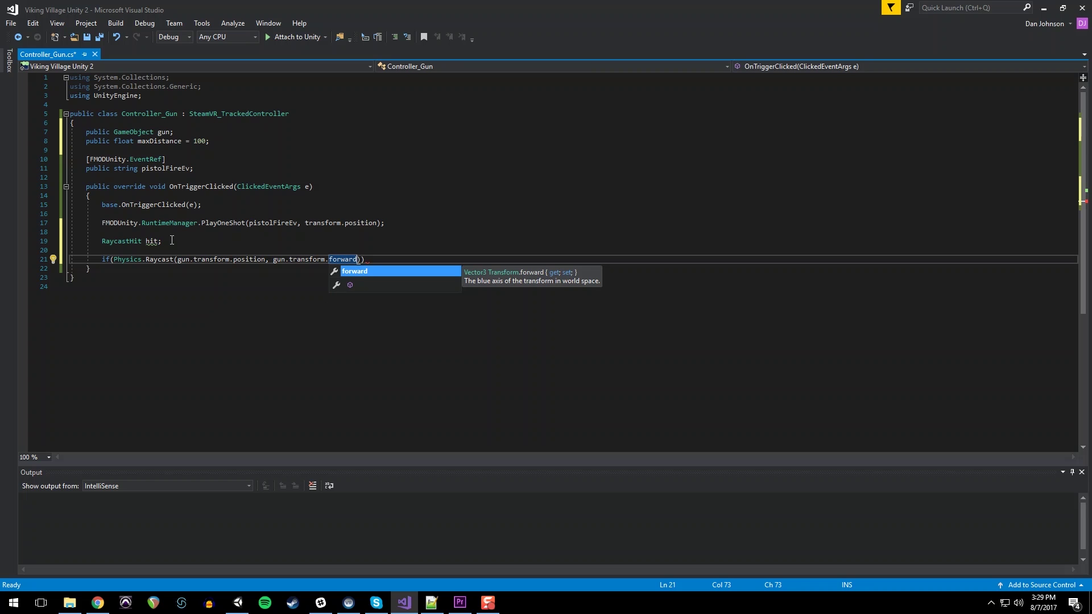
text(, out hit)
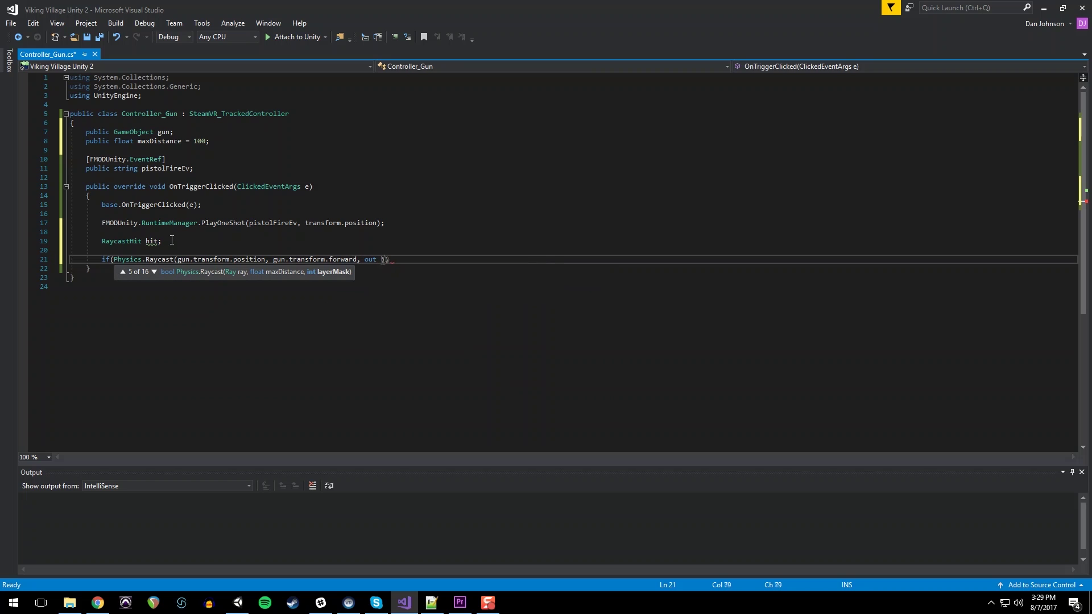
text(, )
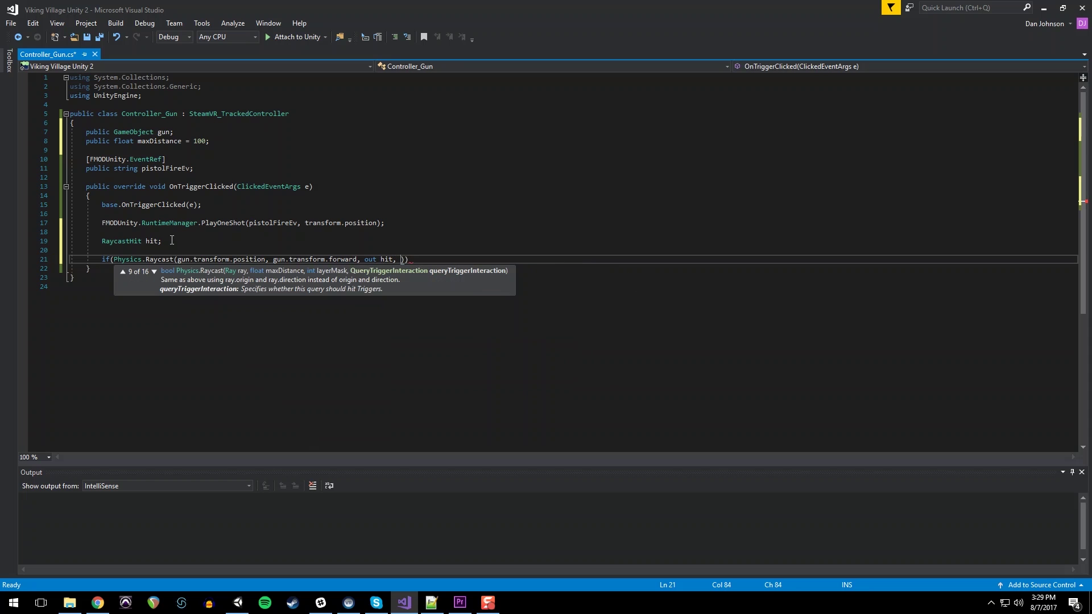
text(max)
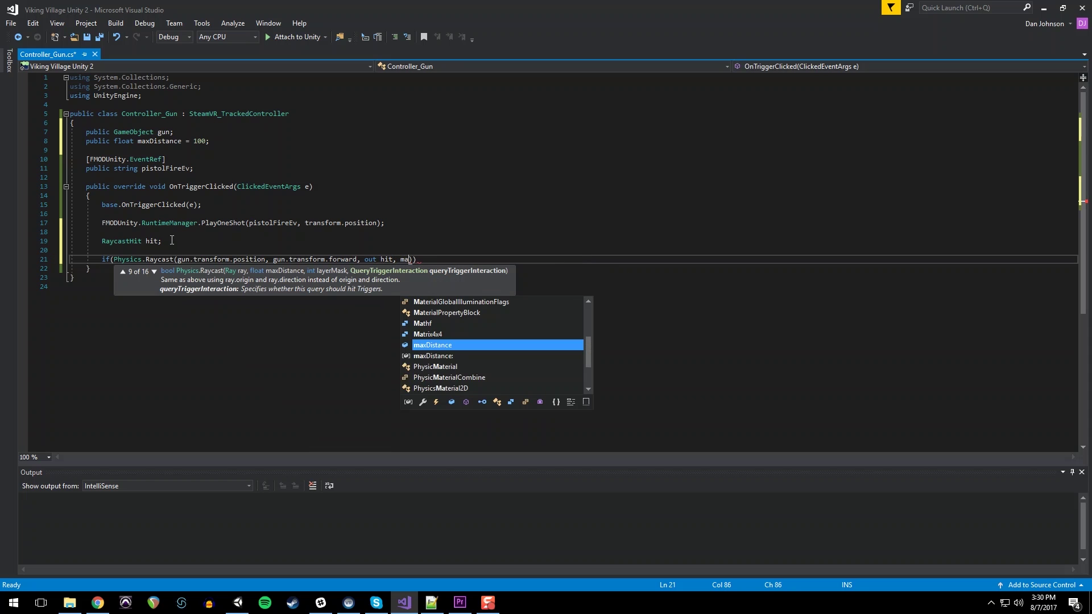
key(Tab)
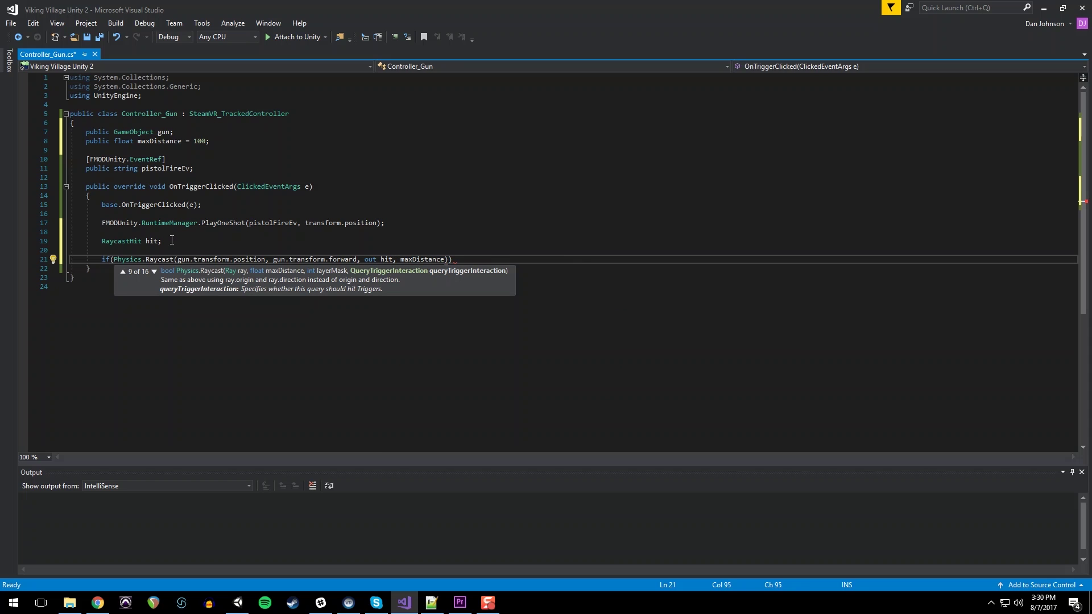
text())
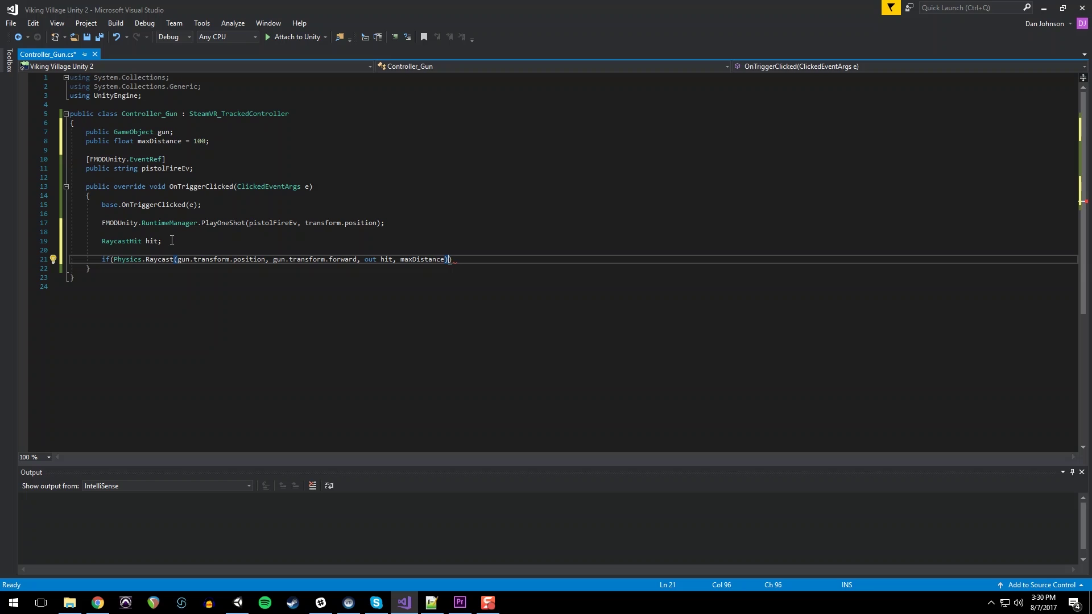
key(Left)
key(Left)
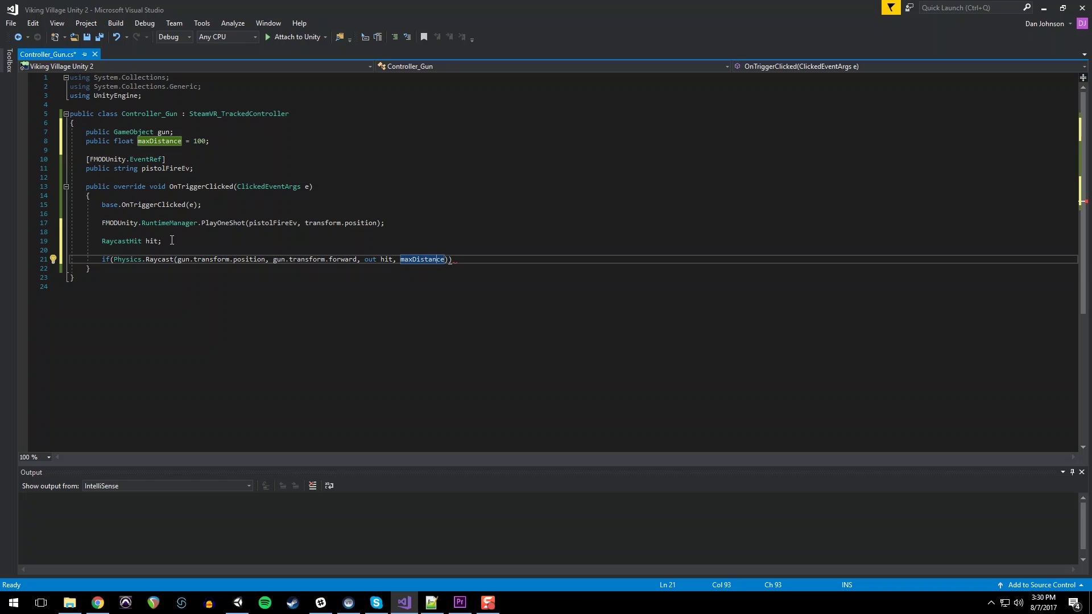
key(Right)
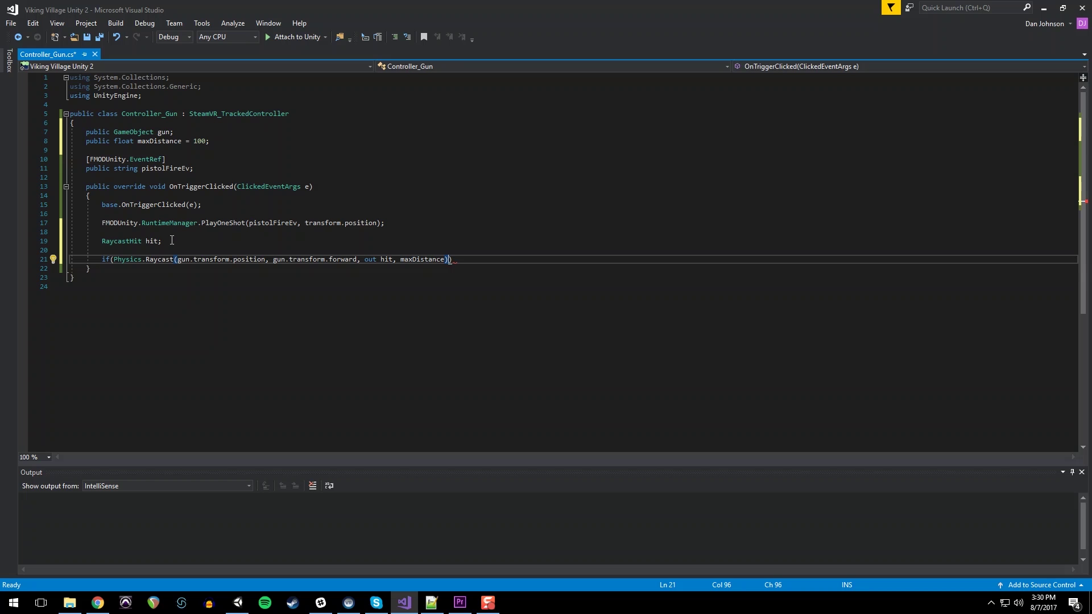
- Inside the raycast if block, store hit.transform.gameObject.GetComponent<Target>() in a target variable
key(Return)
text({)
key(Return)
text(Tra)
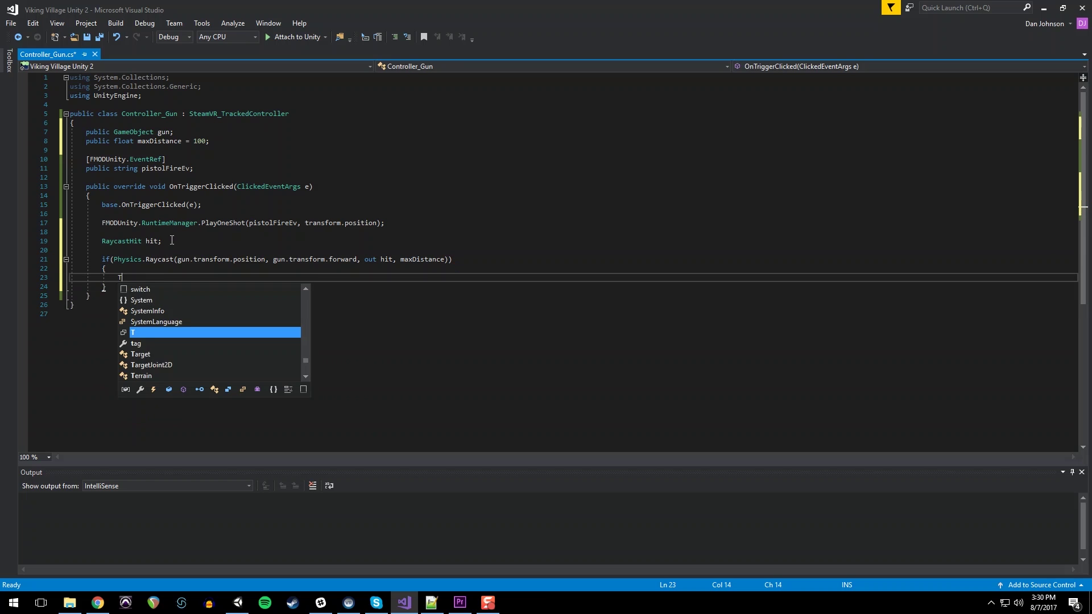
key(BackSpace)
key(BackSpace)
text(arget taret)
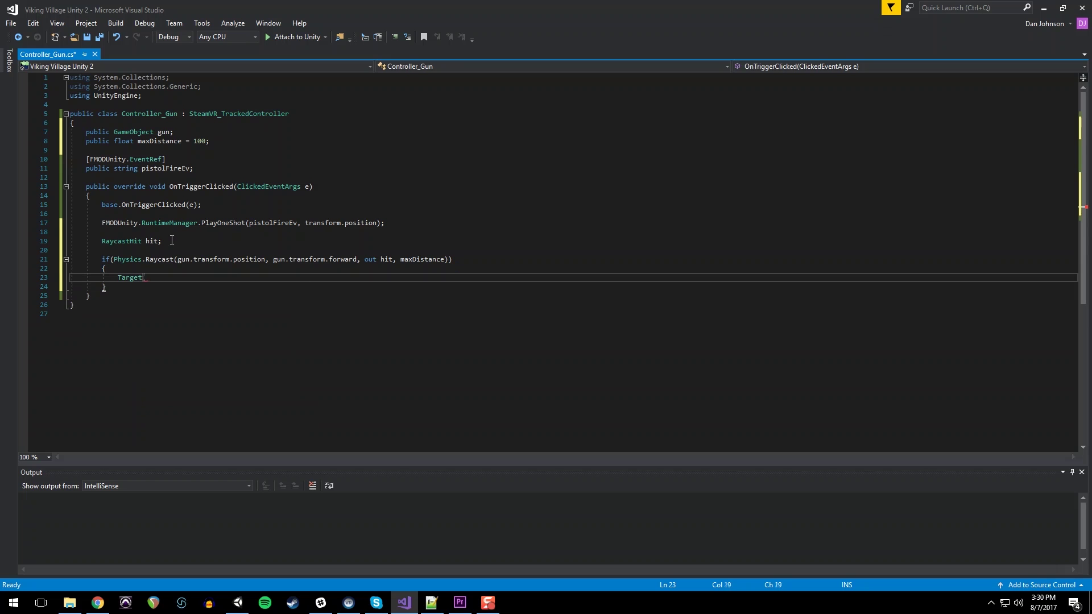
key(BackSpace)
key(BackSpace)
text(get = hit.tran)
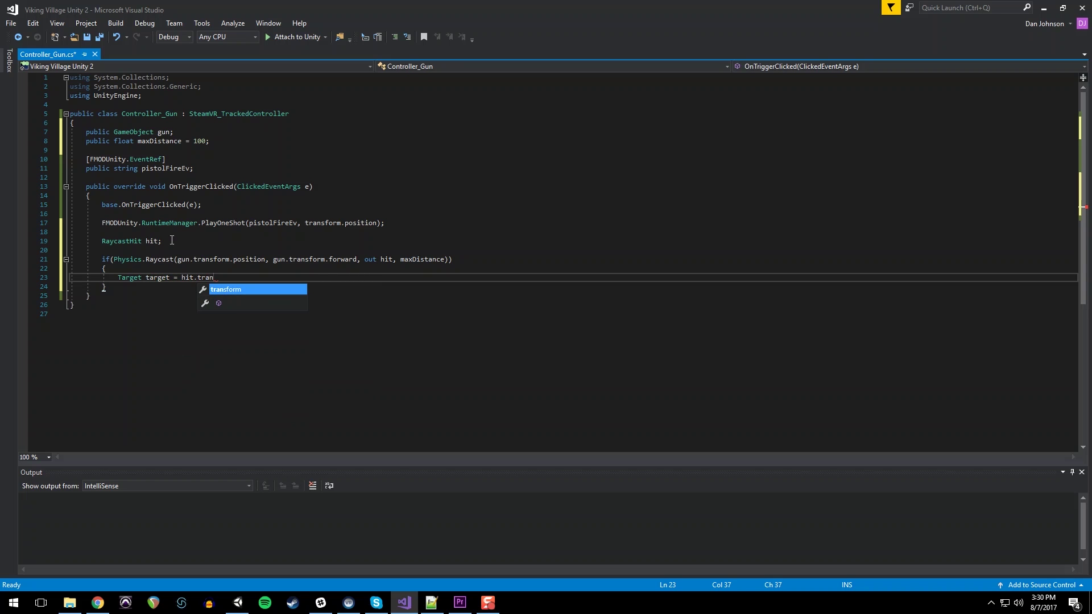
key(Tab)
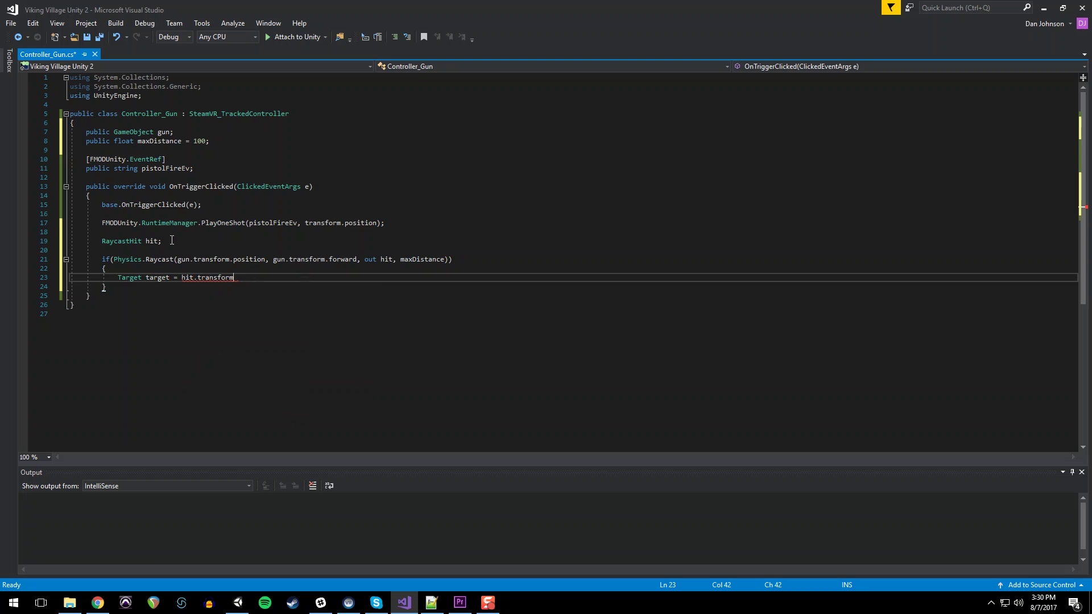
text(.game)
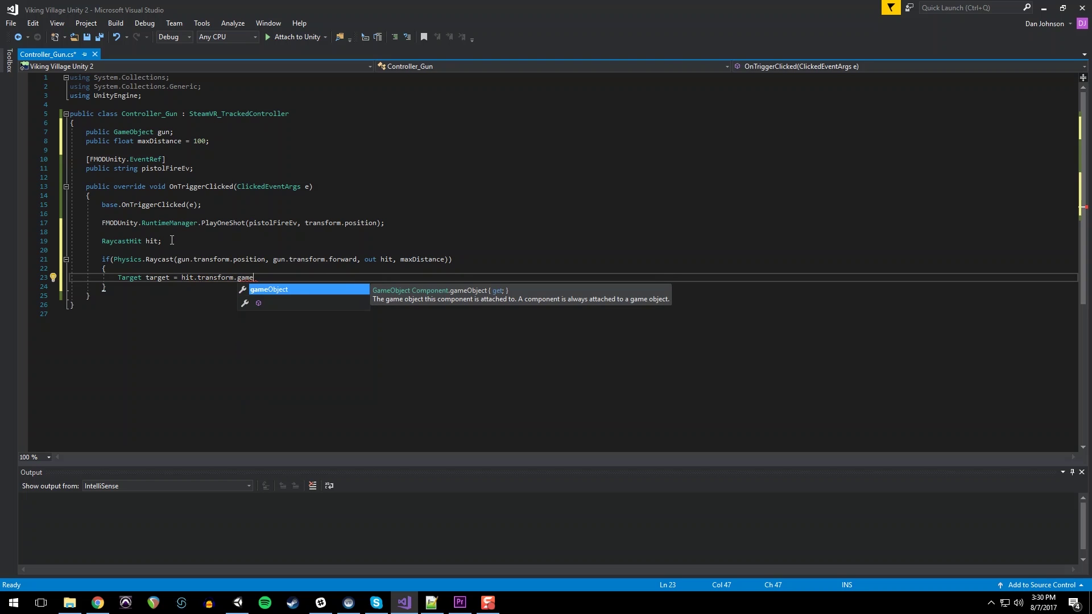
key(Tab)
text(.Get)
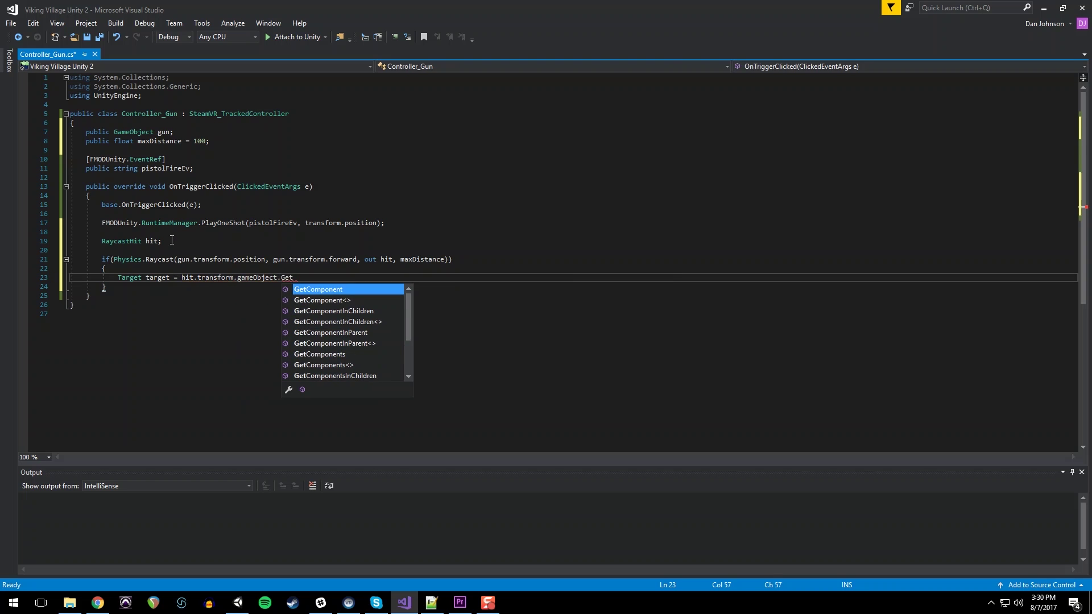
key(Tab)
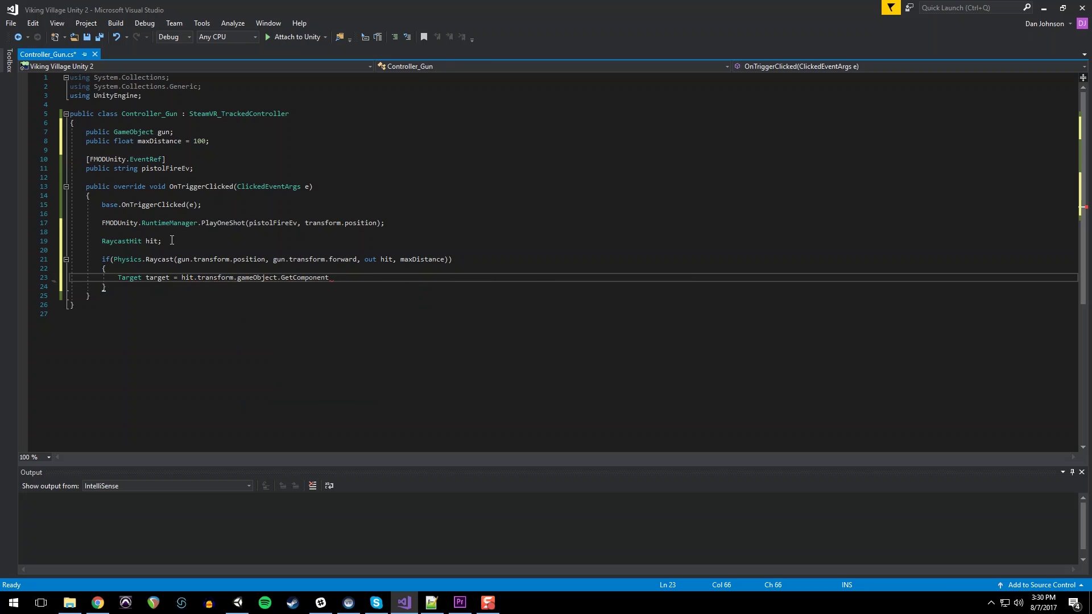
text(<Target)
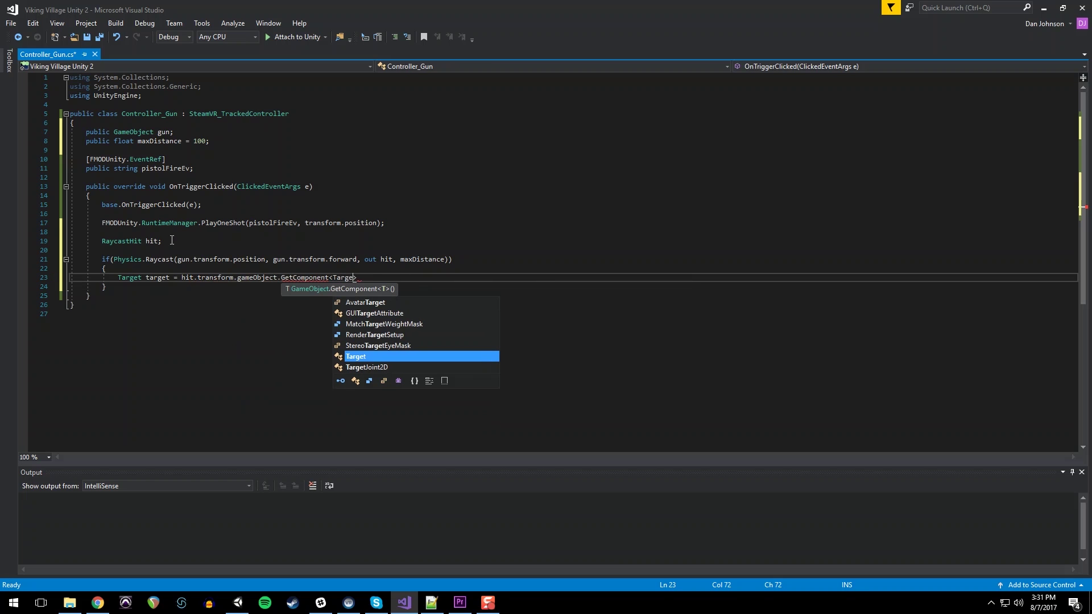
text(>();)
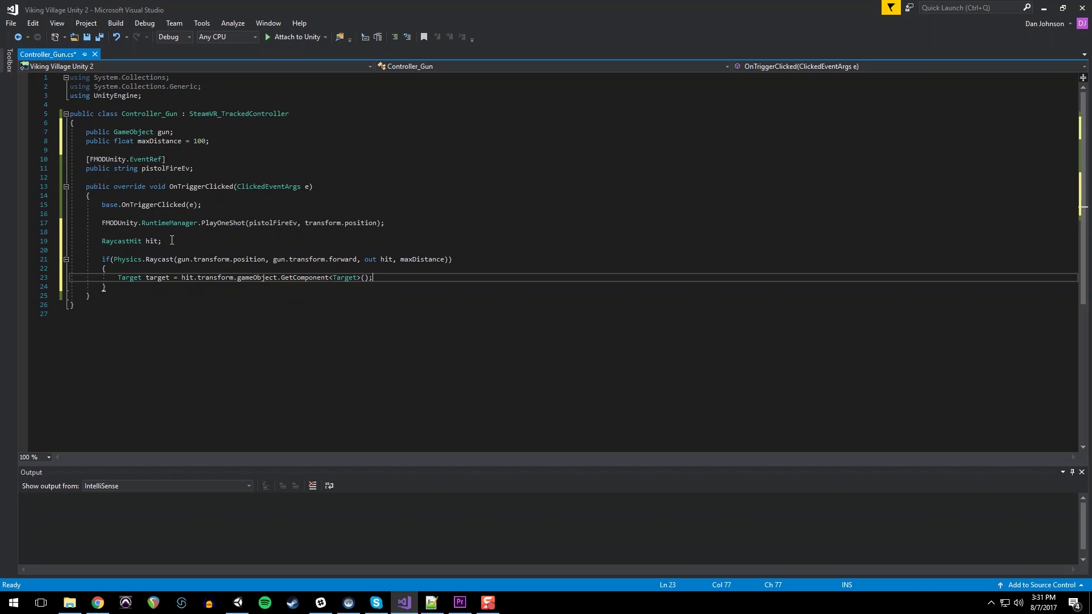
- Add an if (target != null) check that calls target.PlayHitSound(hit.point), then view Target.cs
key(Return)
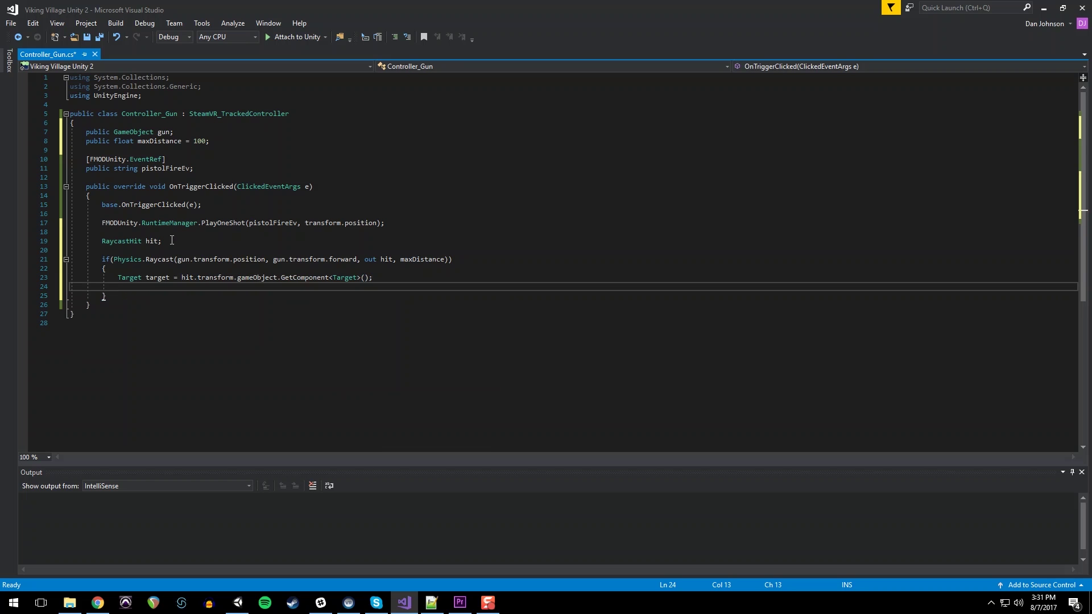
text(if (target)
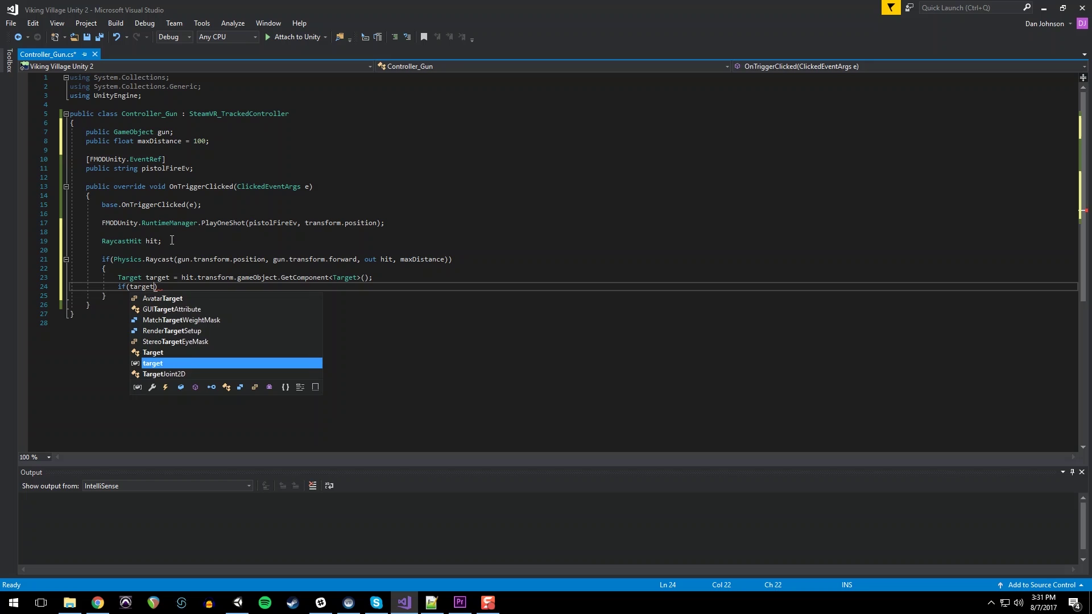
text( != nu)
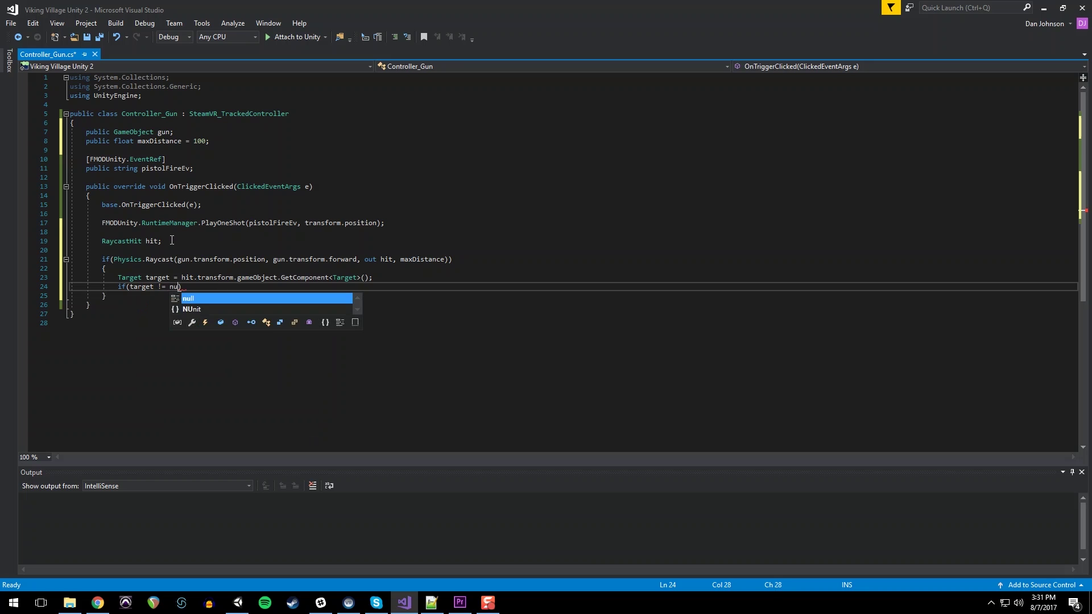
text(l)
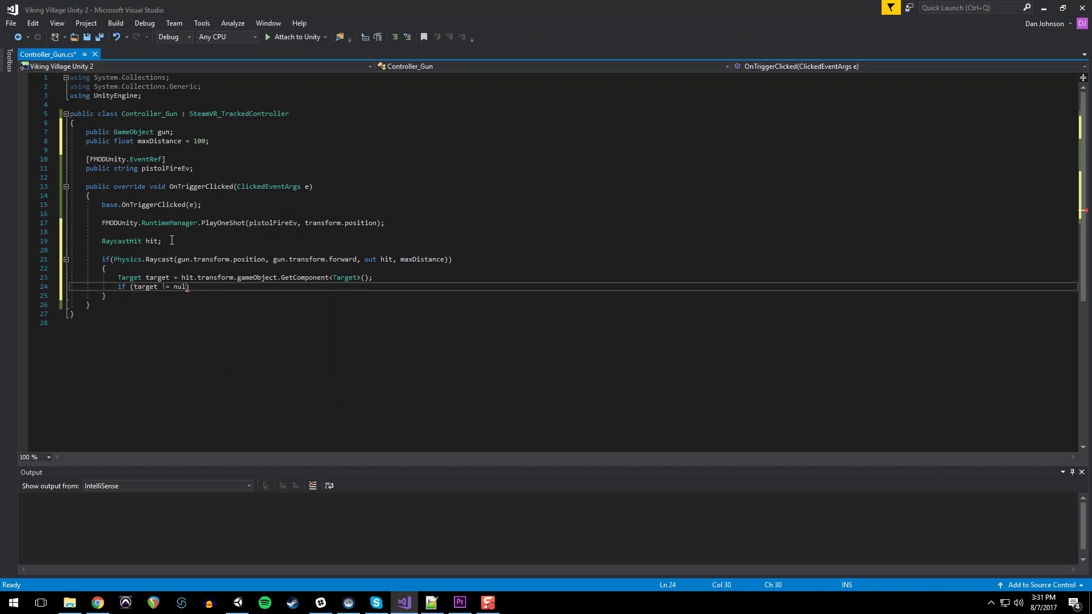
text(l))
key(Return)
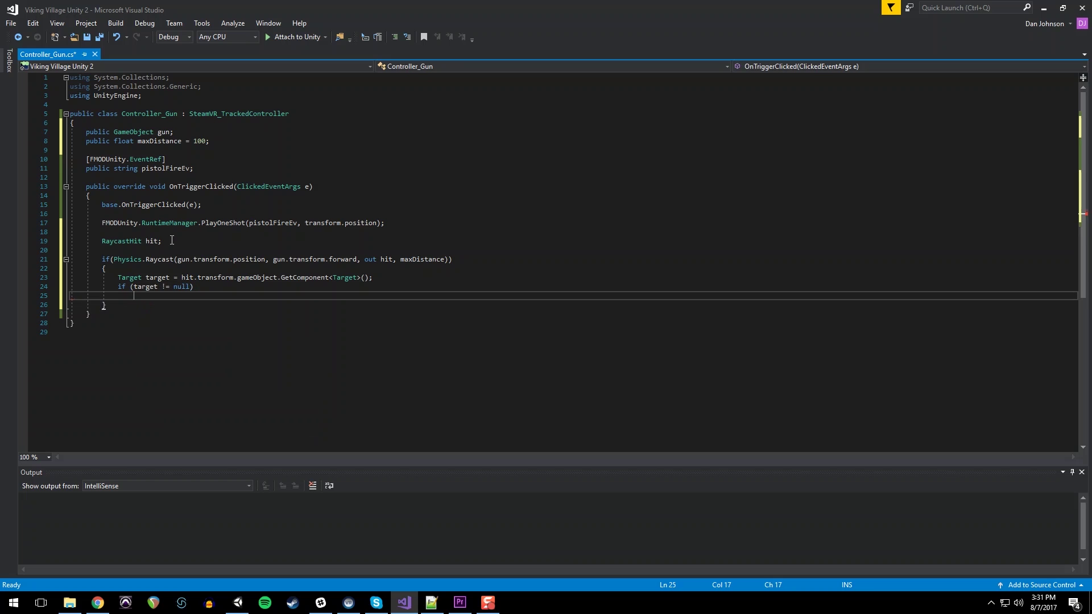
text({)
key(Return)
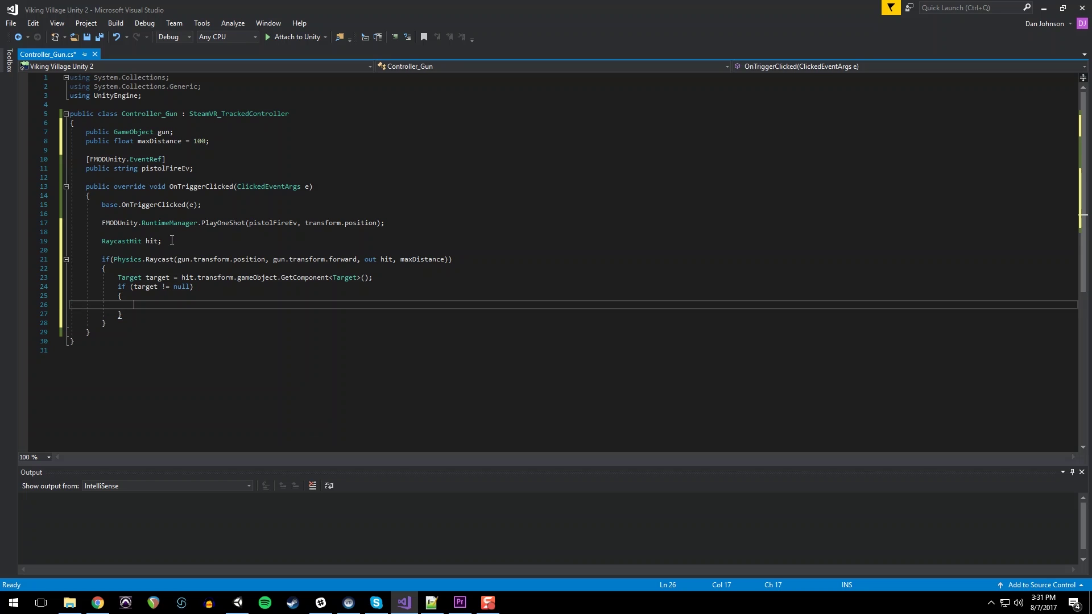
text(tar)
key(Tab)
text(.Pla)
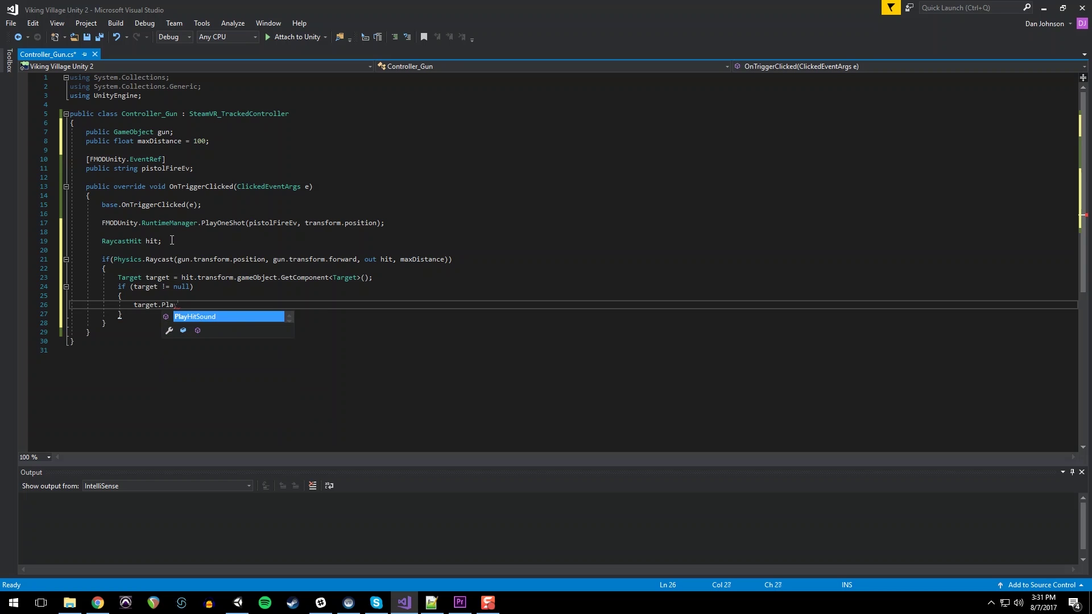
key(Tab)
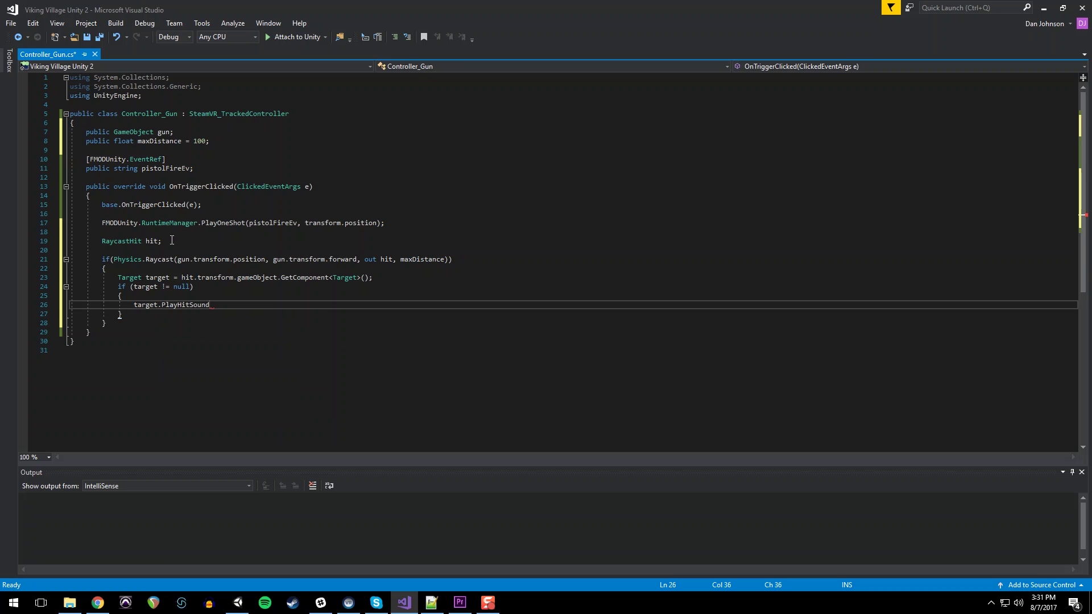
text((hit.)
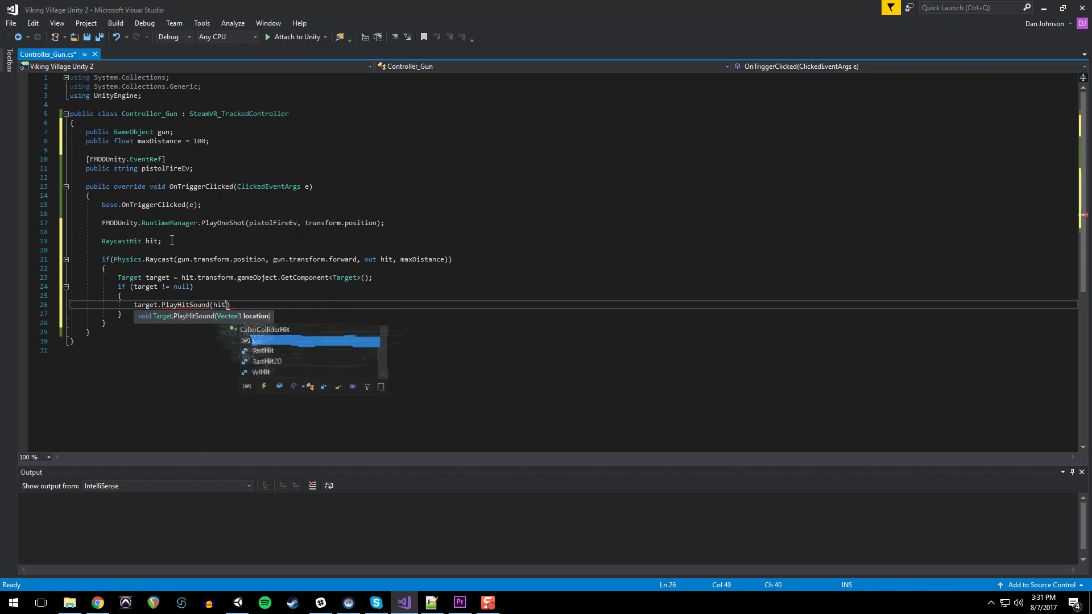
text(point))
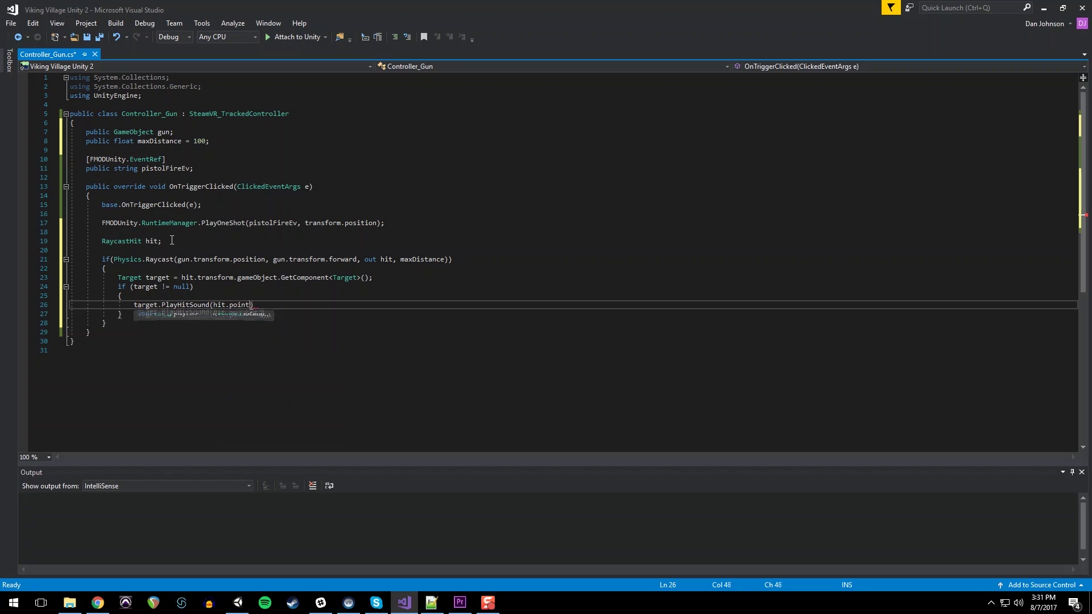
text(;)
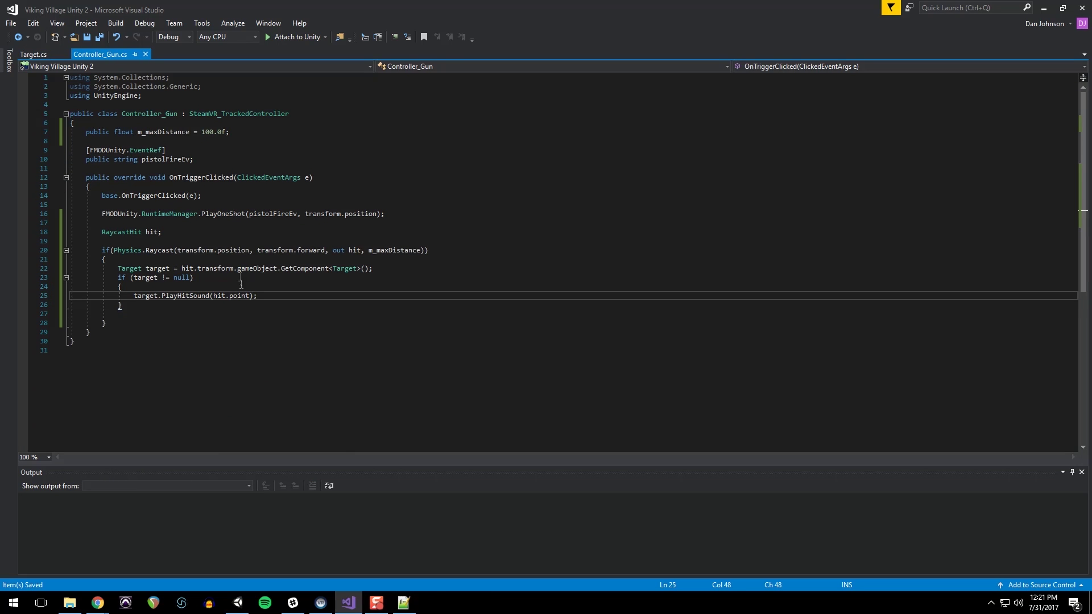
click(35, 54)
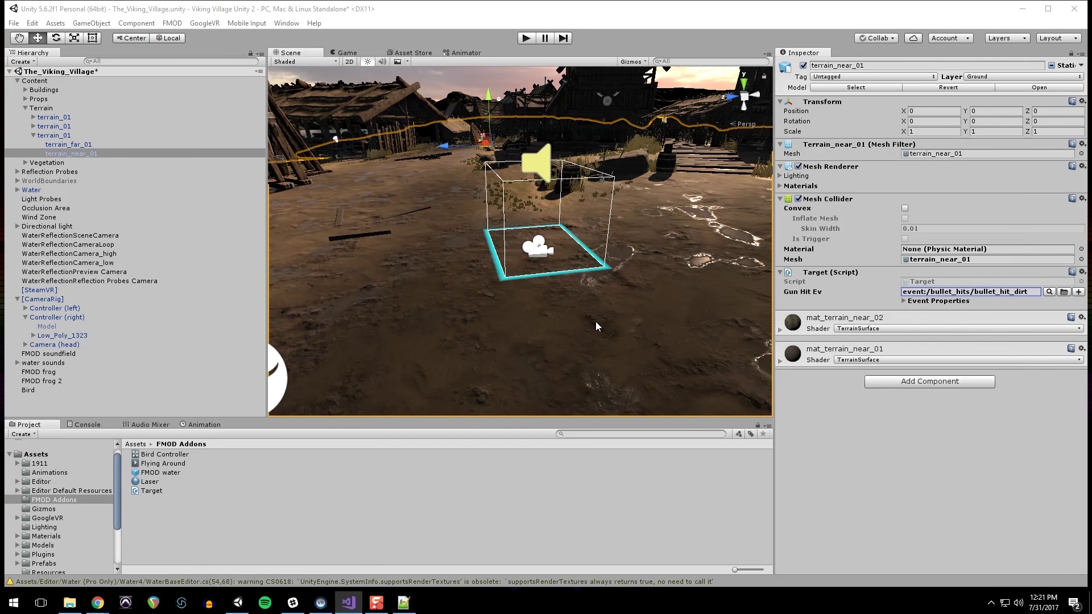
click(594, 323)
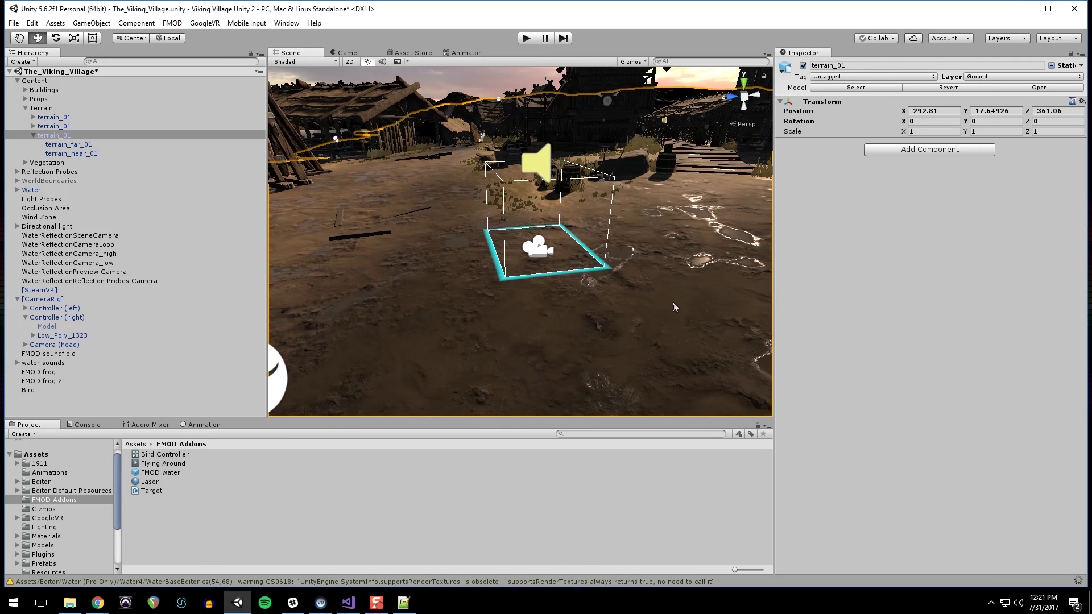
click(97, 153)
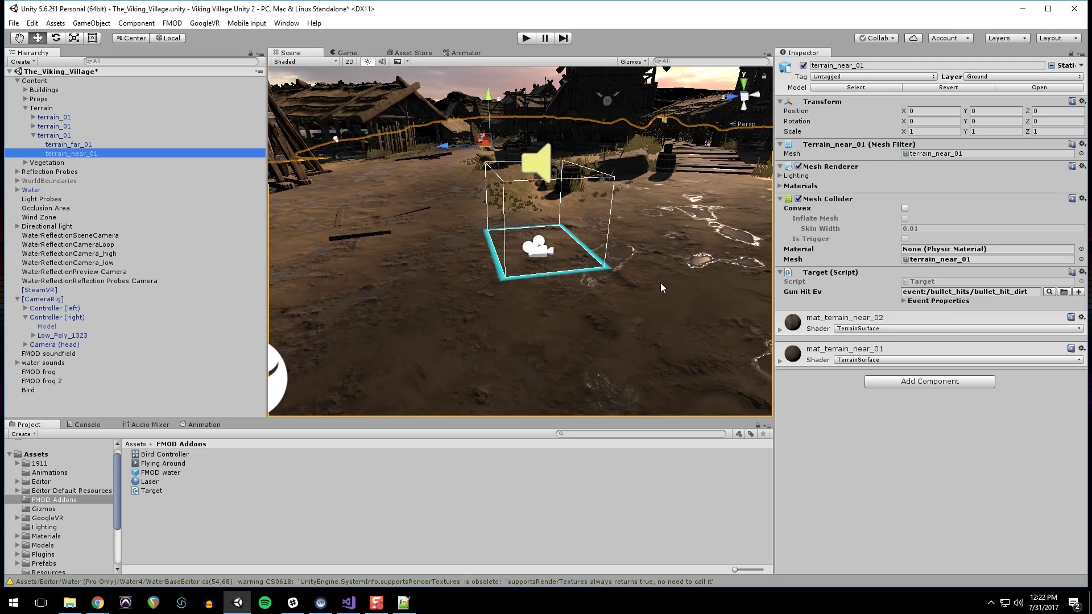
click(526, 38)
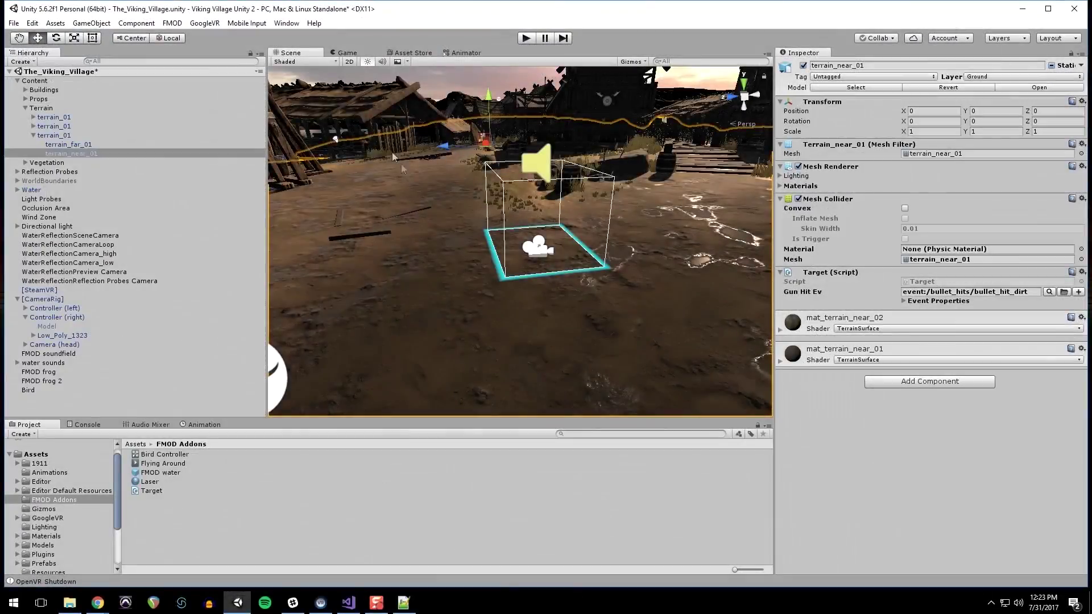
- Find the crane yard's plank piles and select and frame pf_plankpile_03
alt+drag(568, 233, 489, 251)
click(422, 224)
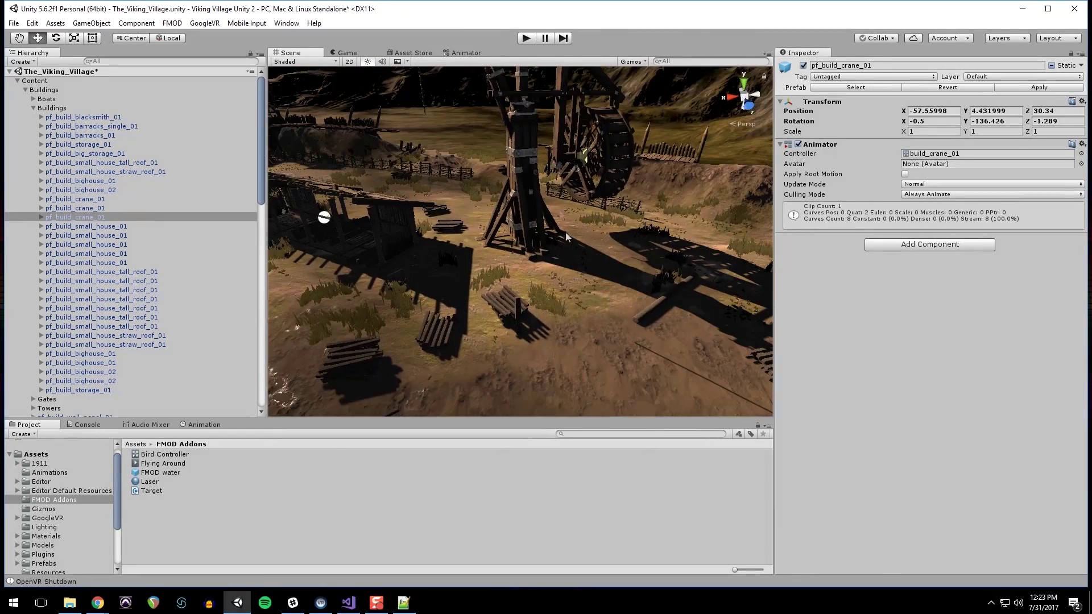
right_drag(560, 214, 488, 224)
click(488, 245)
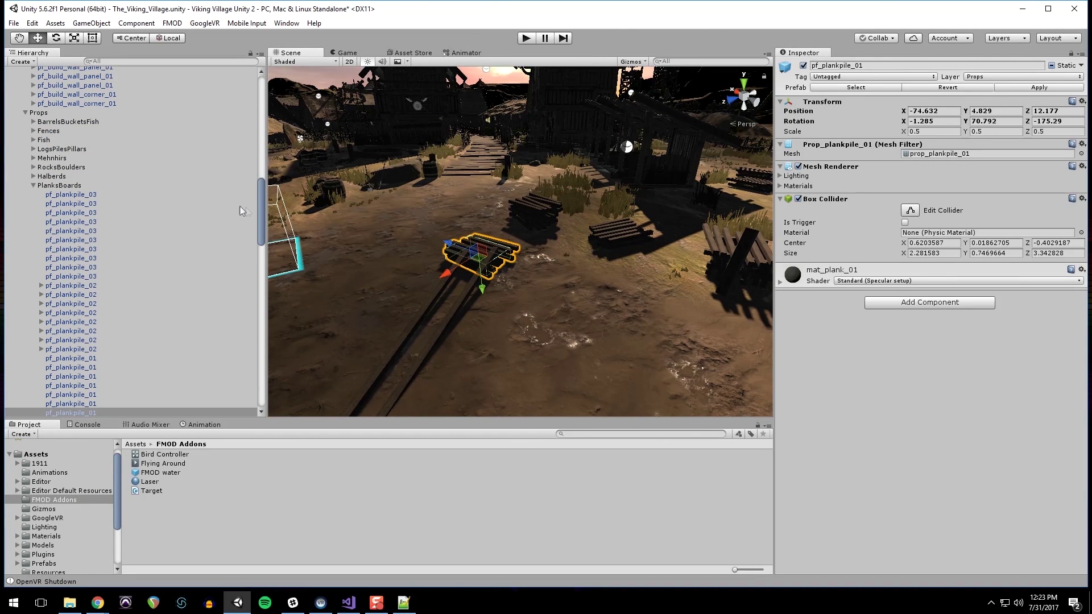
click(68, 195)
double_click(71, 195)
click(78, 195)
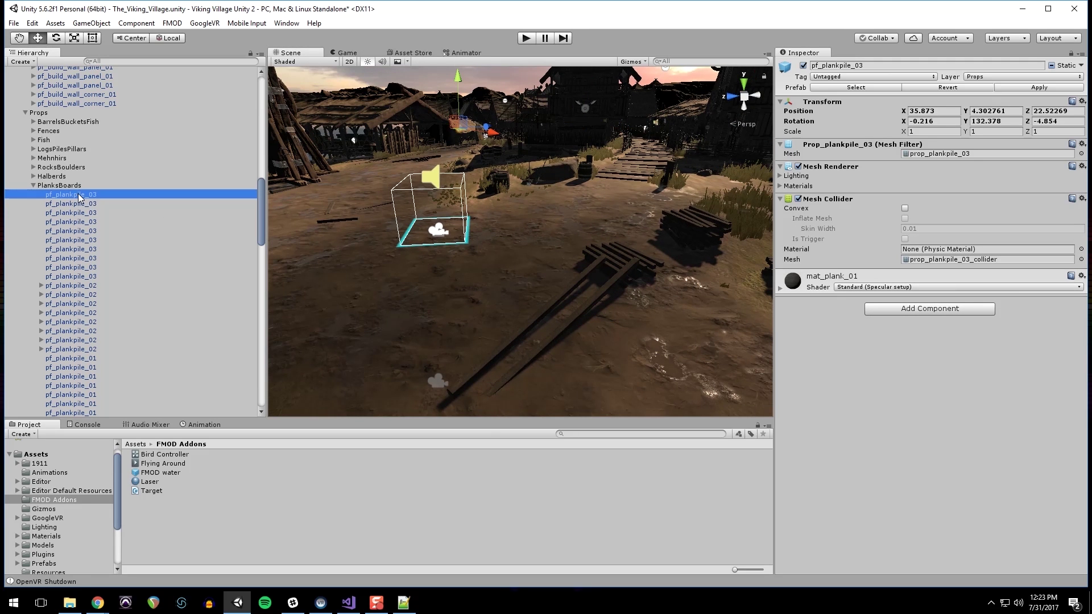
- Add a Target script with Gun Hit Ev bullet_hits/bullet_hit_wood and apply it to the prefab
click(943, 309)
click(908, 352)
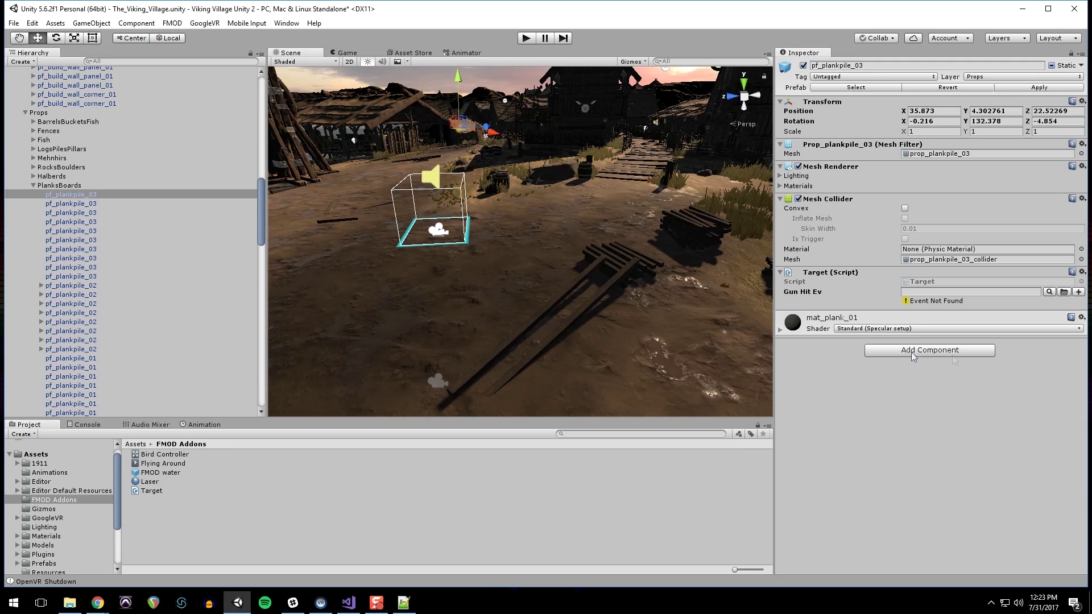
click(1049, 292)
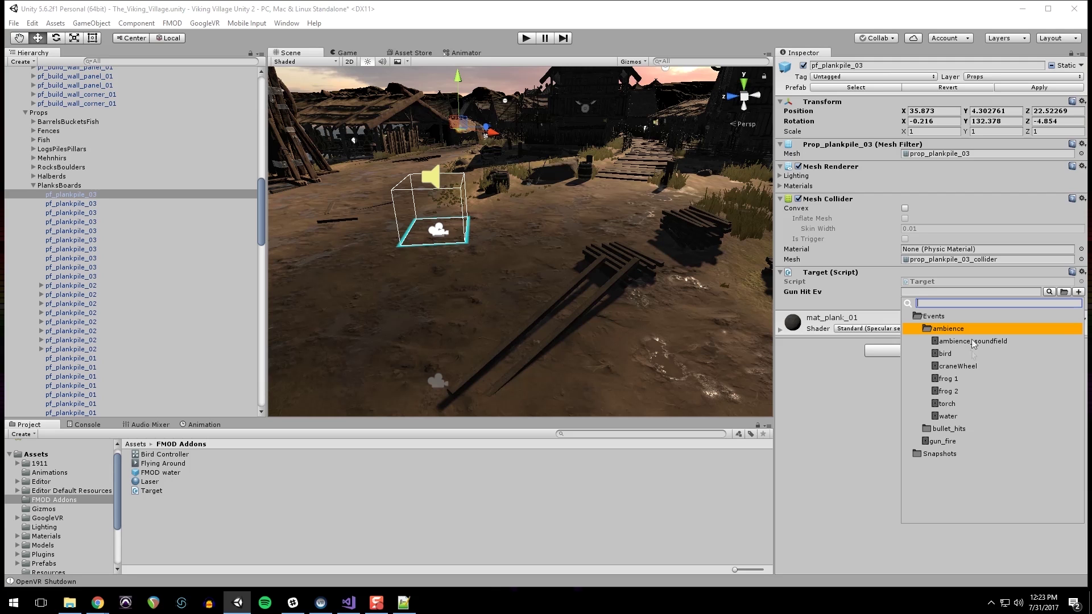
click(961, 430)
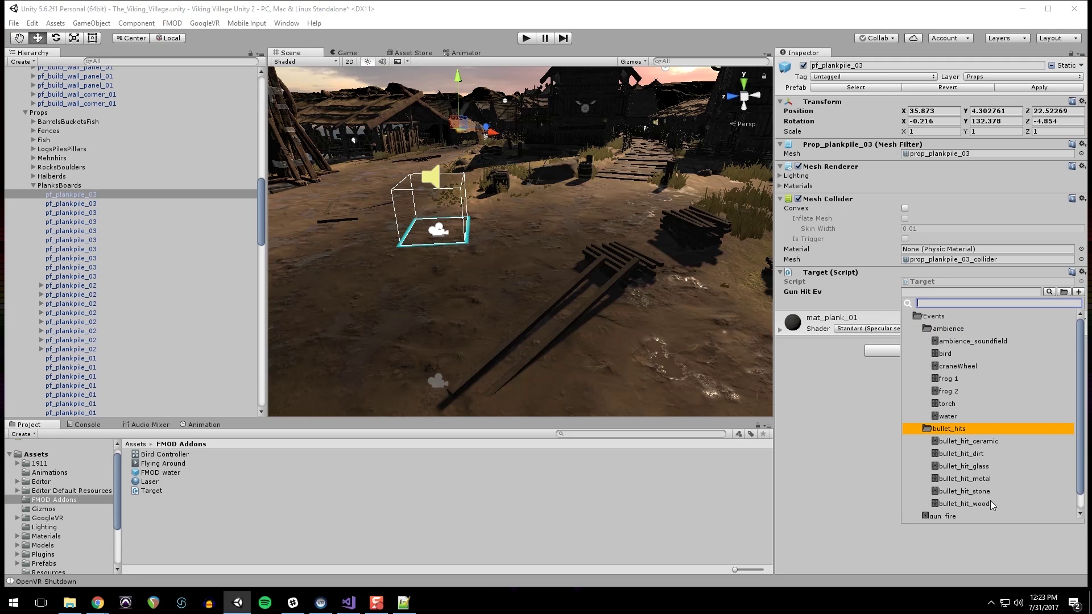
click(965, 504)
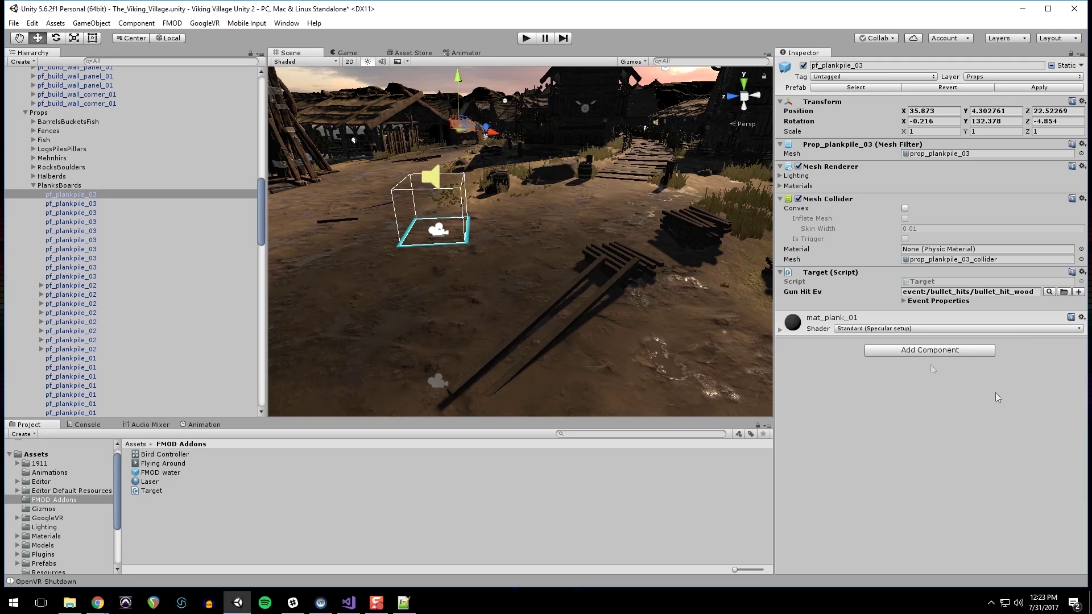
click(1063, 88)
- Verify the other pf_plankpile_03 instances got the sound, then expand pf_plankpile_02 to show its colliders
click(97, 222)
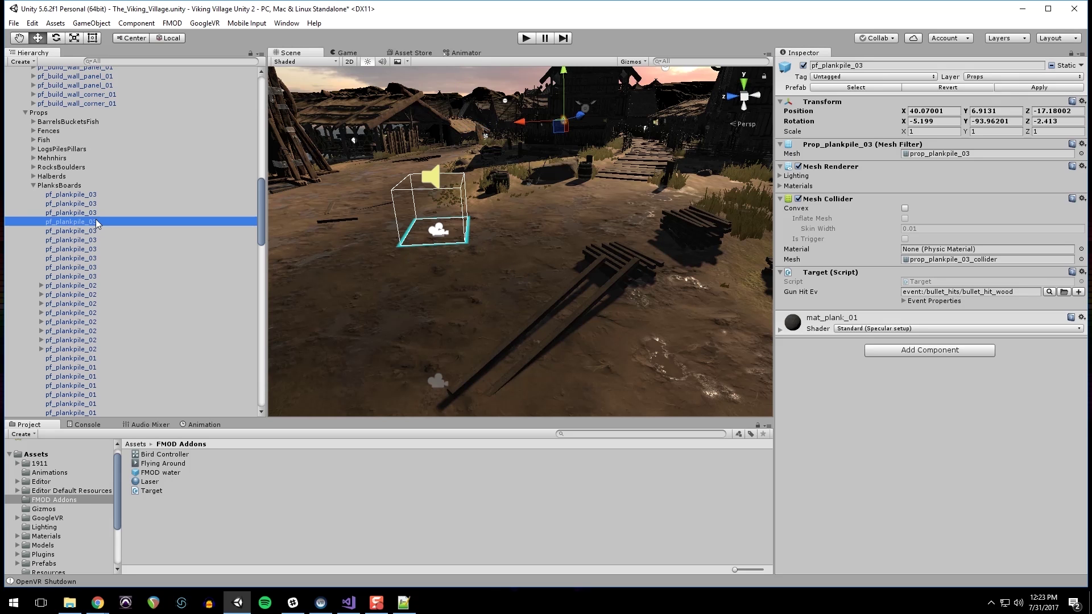
click(94, 204)
click(91, 195)
click(91, 222)
click(89, 240)
click(91, 268)
click(94, 276)
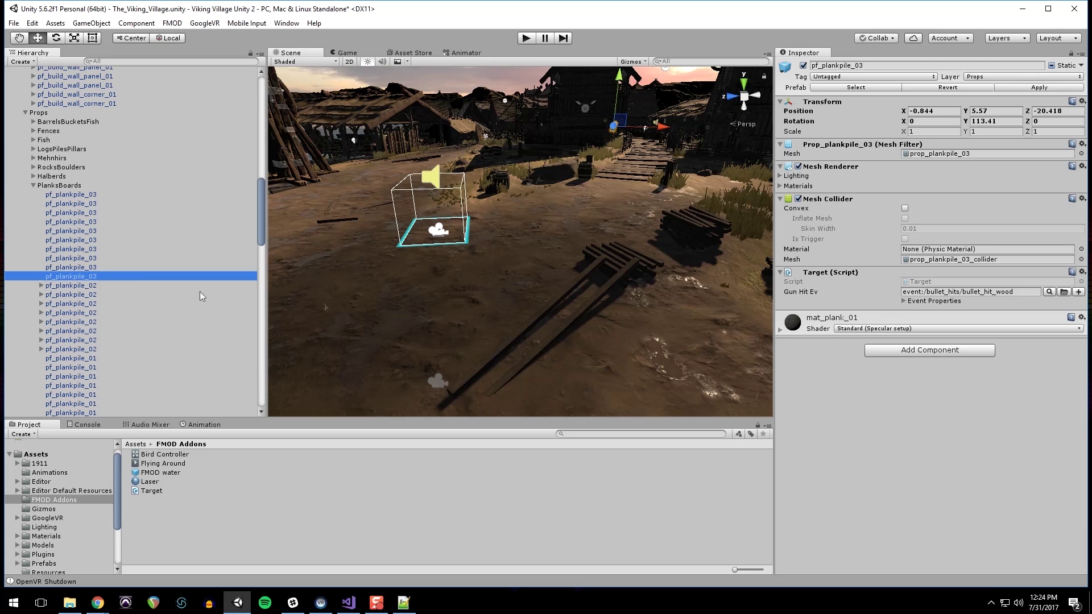
scroll(121, 289, down, 3)
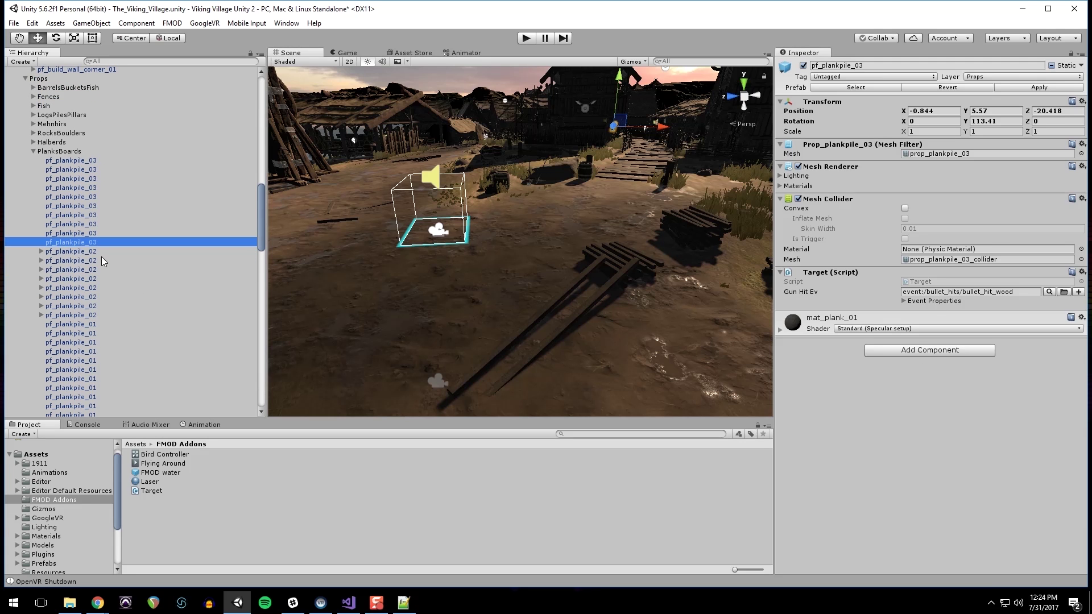
click(62, 251)
click(40, 251)
click(75, 225)
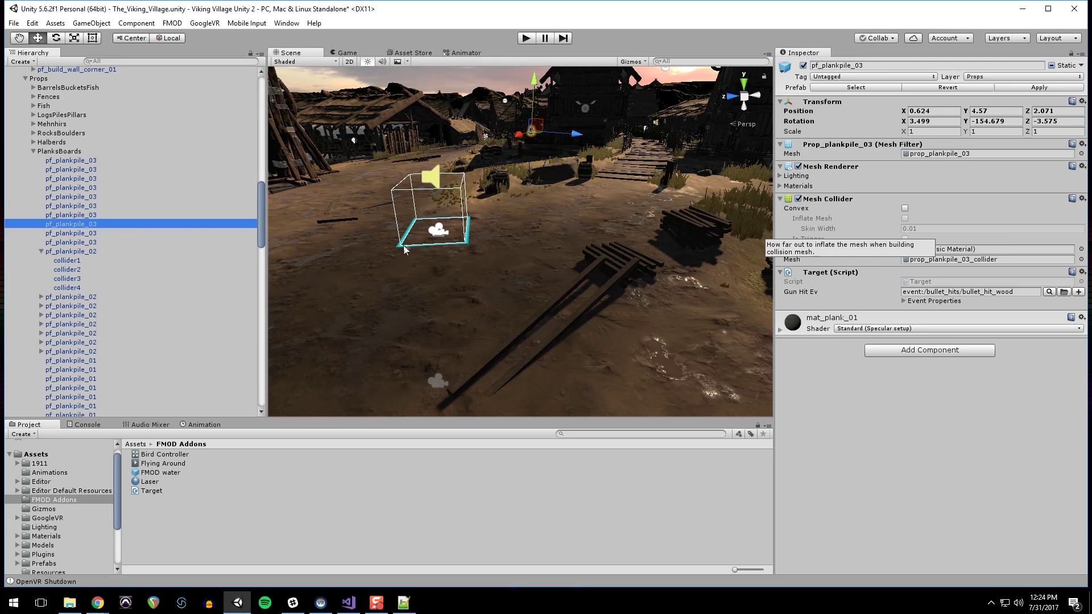
- Give collider1–collider4 of pf_plankpile_02 a Target script with Gun Hit Ev bullet_hits/bullet_hit_wood
click(66, 253)
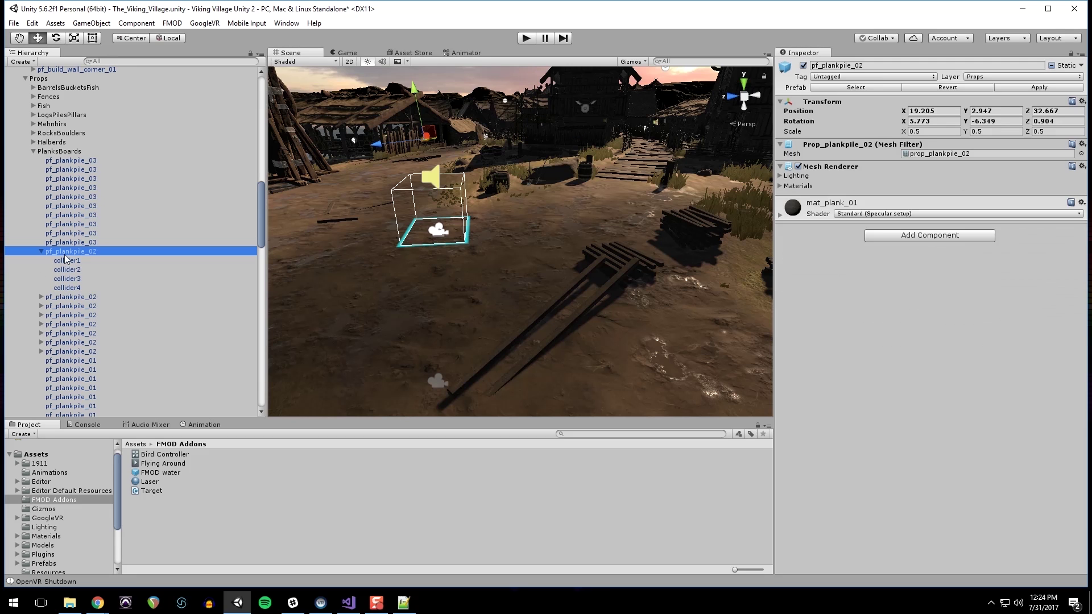
click(71, 261)
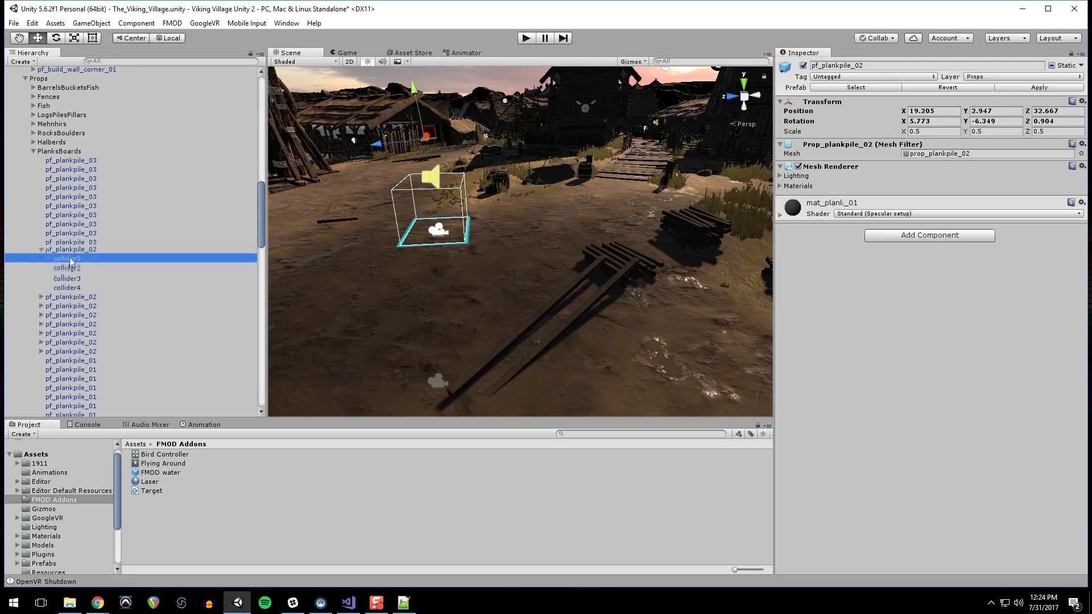
shift+click(74, 288)
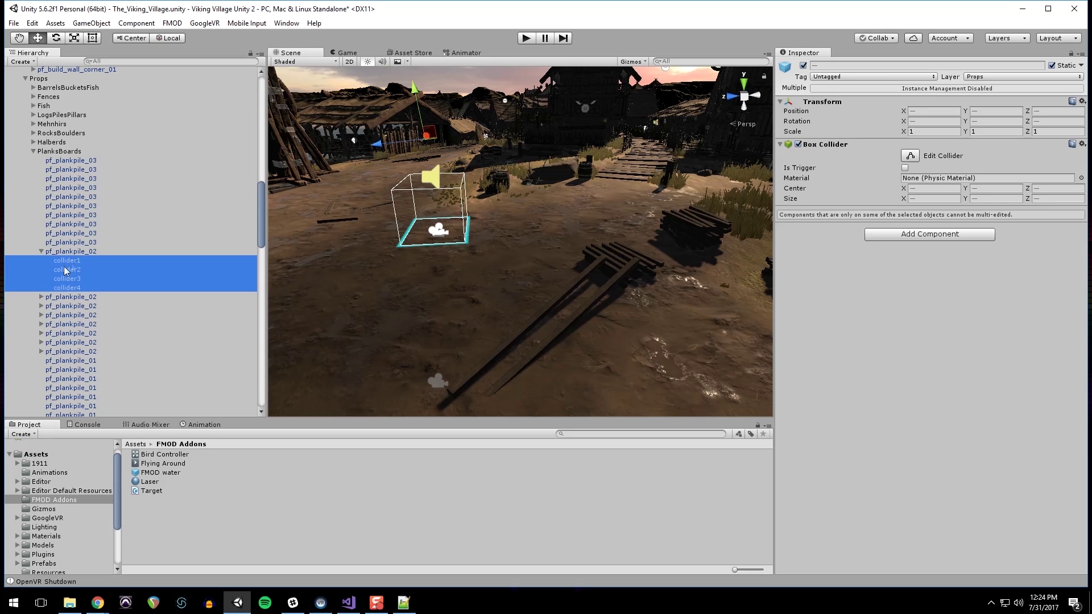
click(901, 240)
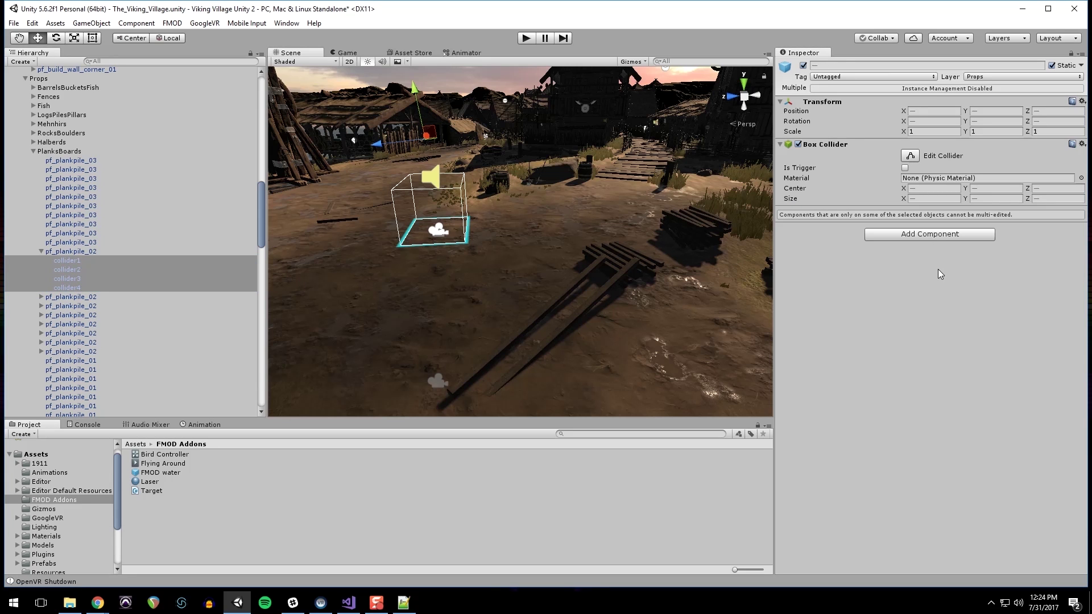
click(947, 287)
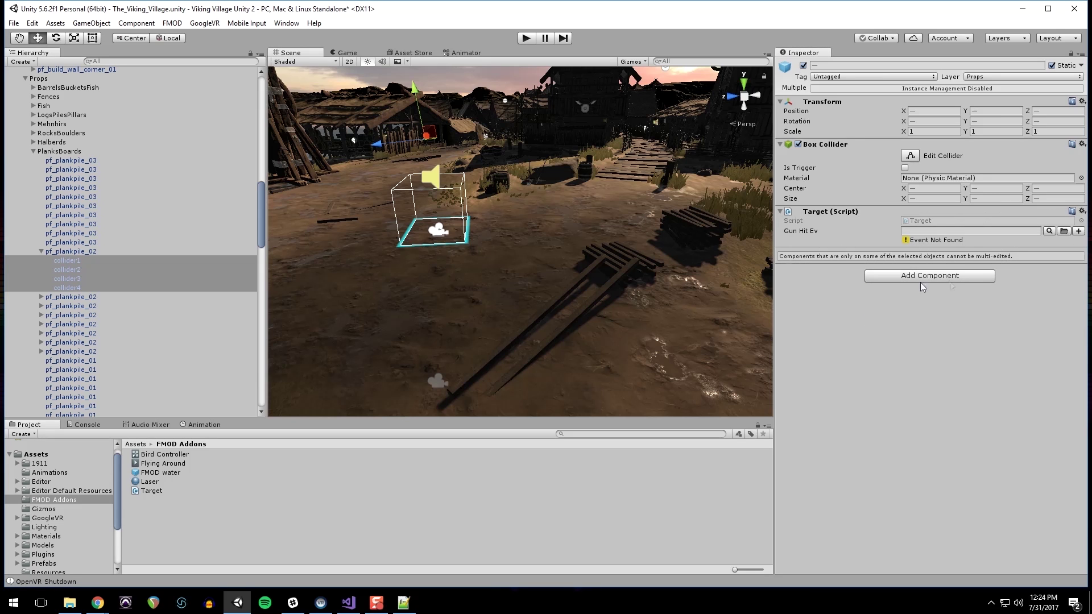
click(1050, 231)
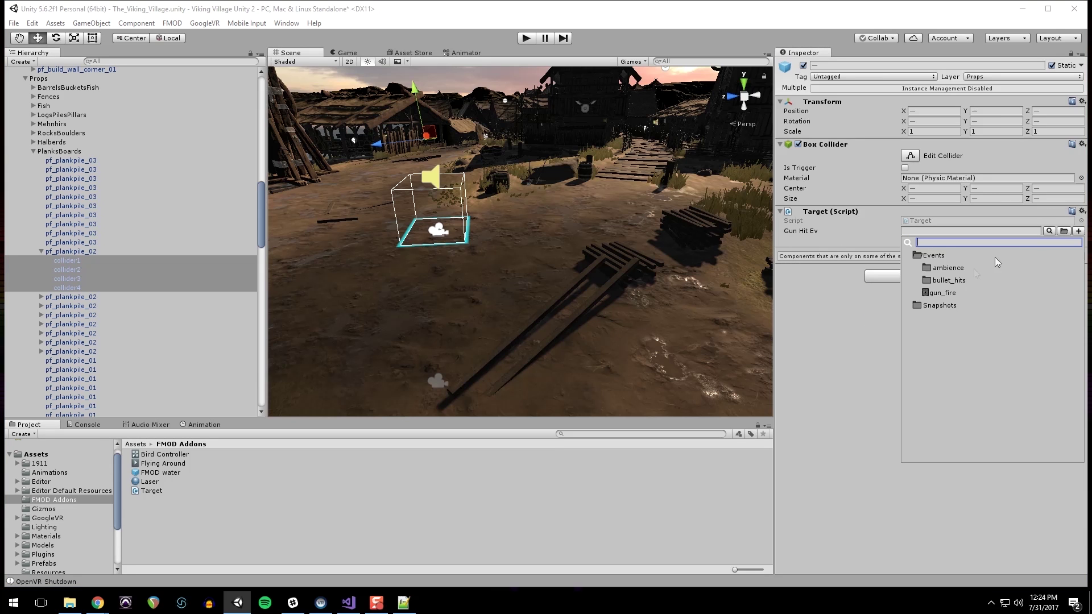
click(950, 281)
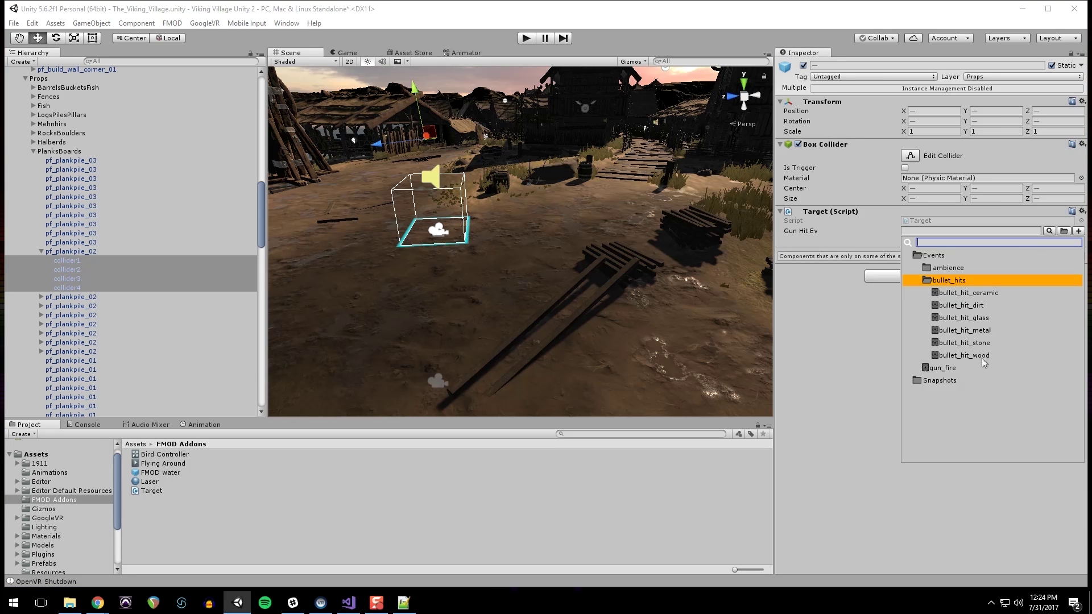
click(961, 355)
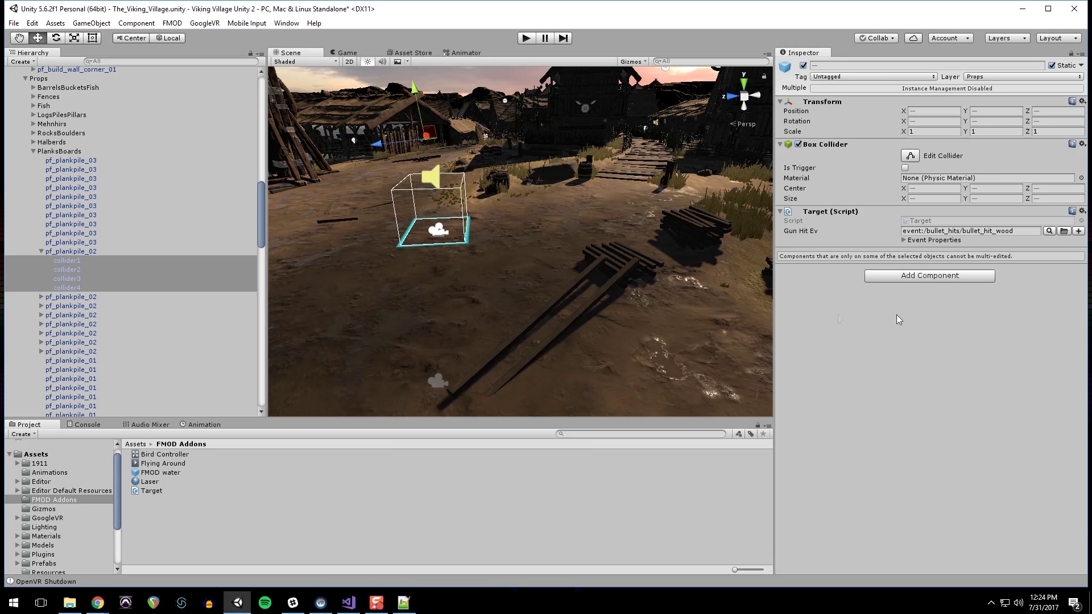
- Check each collider has the Target script, including collider2 of the next pf_plankpile_02
click(82, 262)
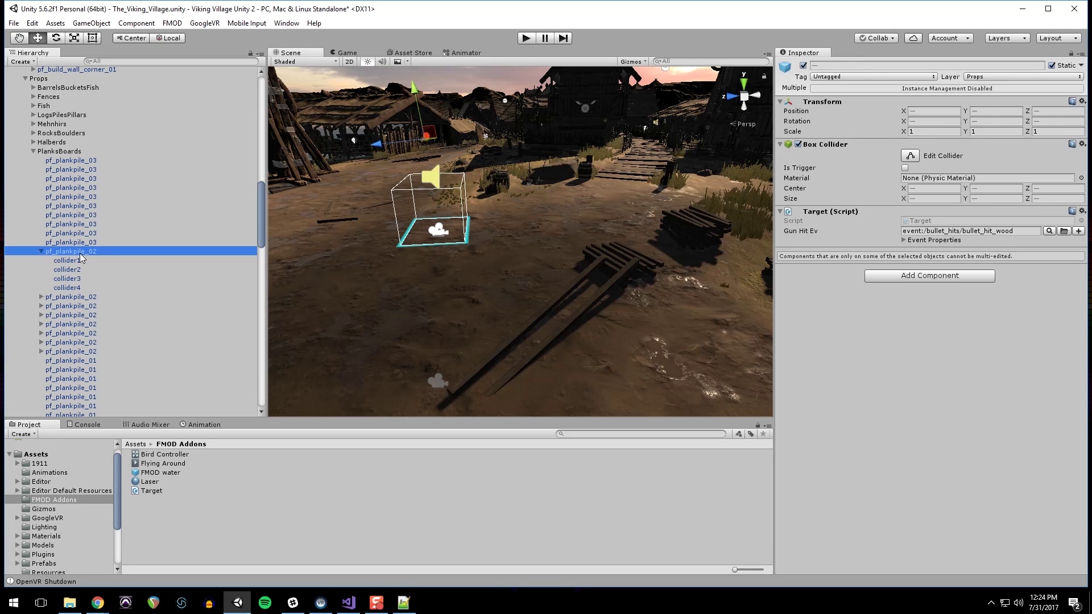
key(Down)
click(87, 288)
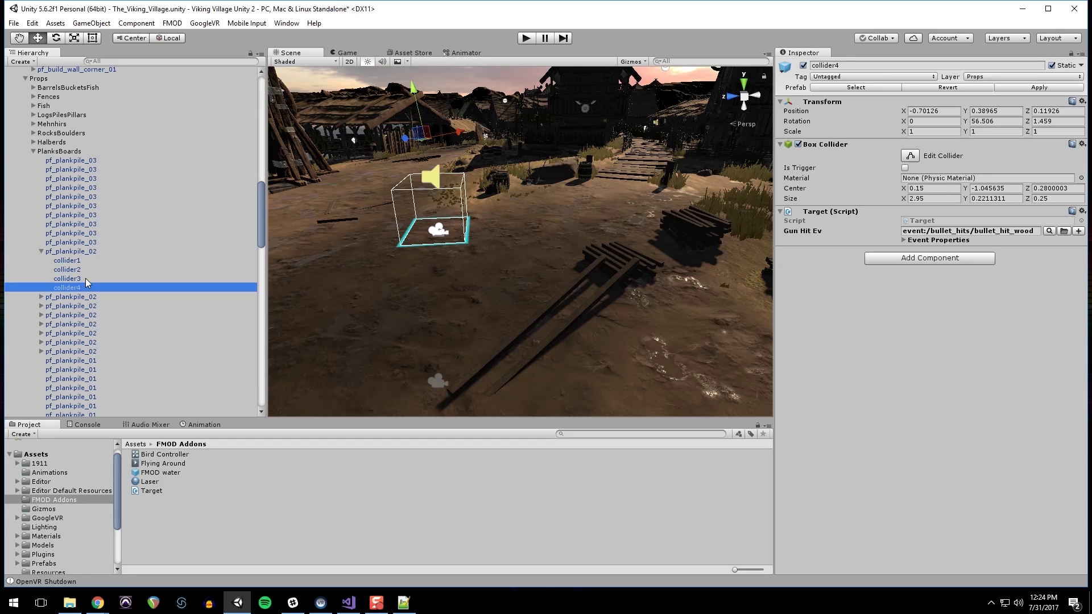
click(86, 279)
click(84, 252)
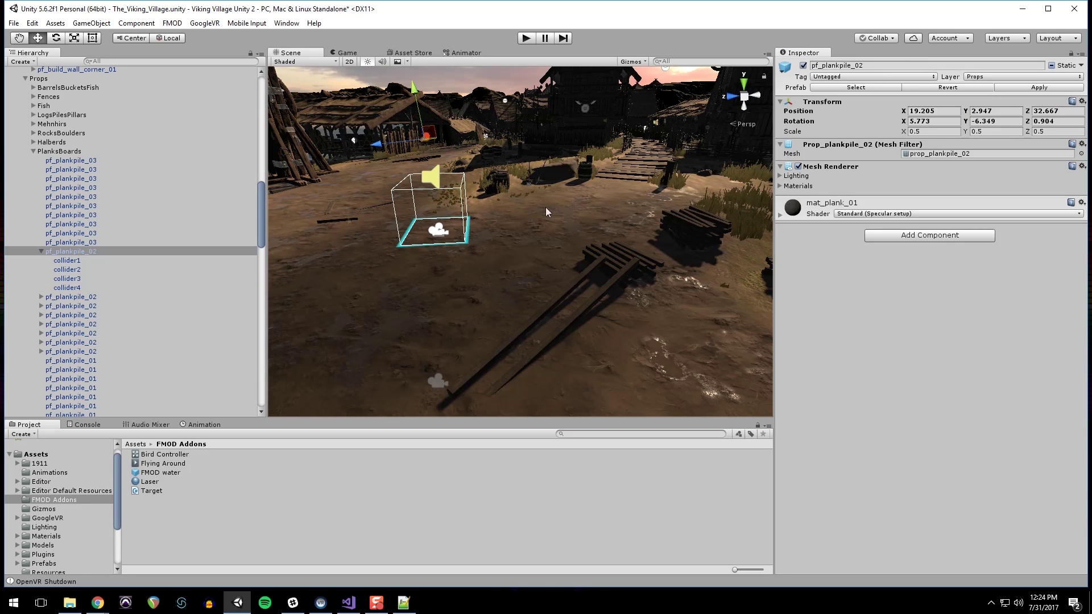
click(69, 297)
key(Right)
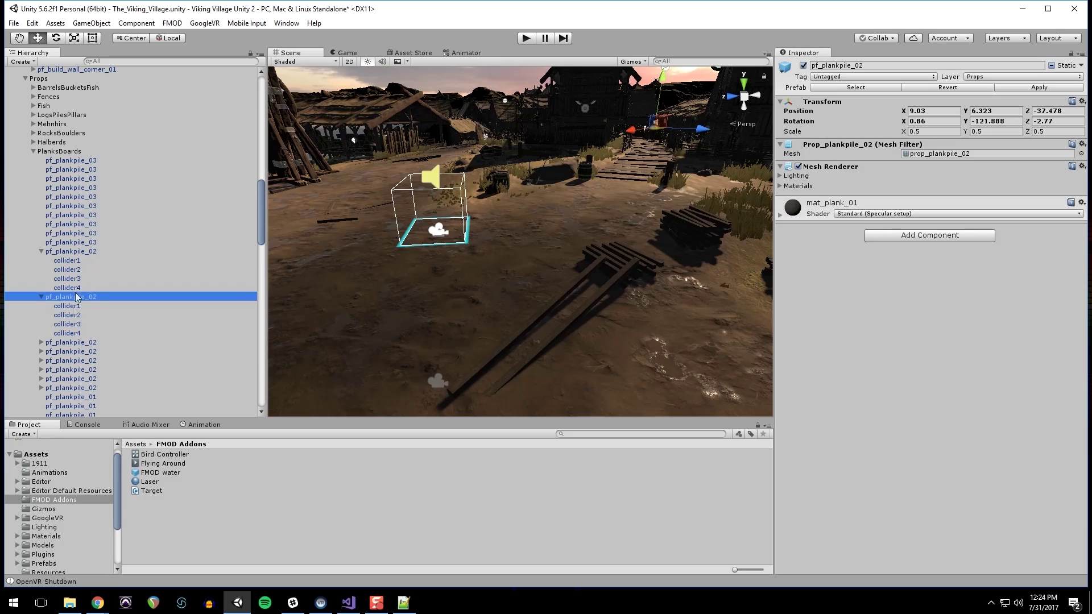
click(76, 314)
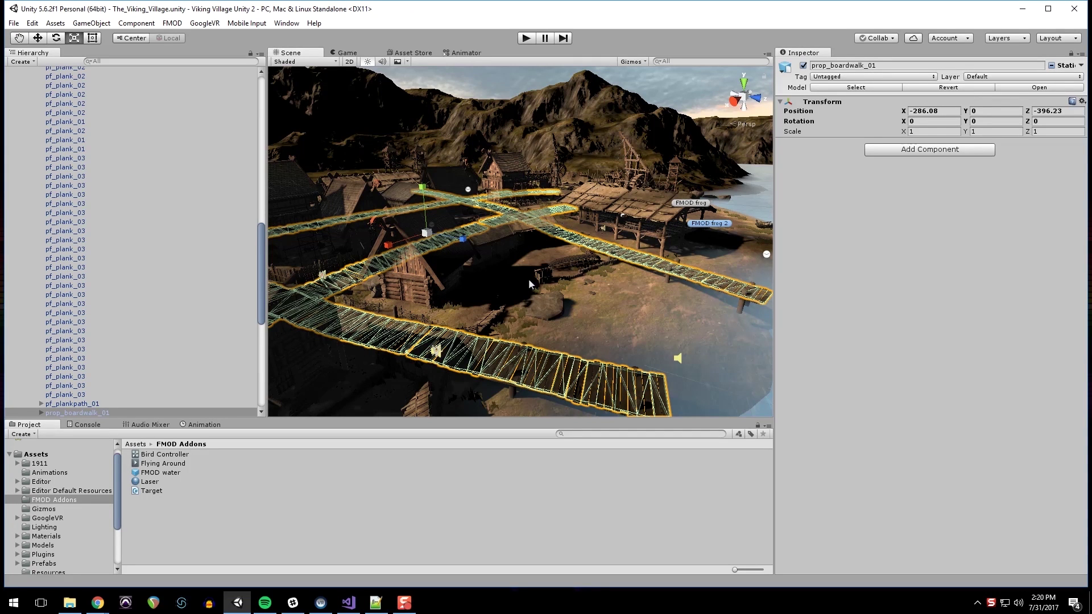
- Collapse the PlanksBoards group and browse then collapse the Fish props group, selecting pf_fish_01
scroll(178, 244, up, 15)
scroll(165, 231, up, 5)
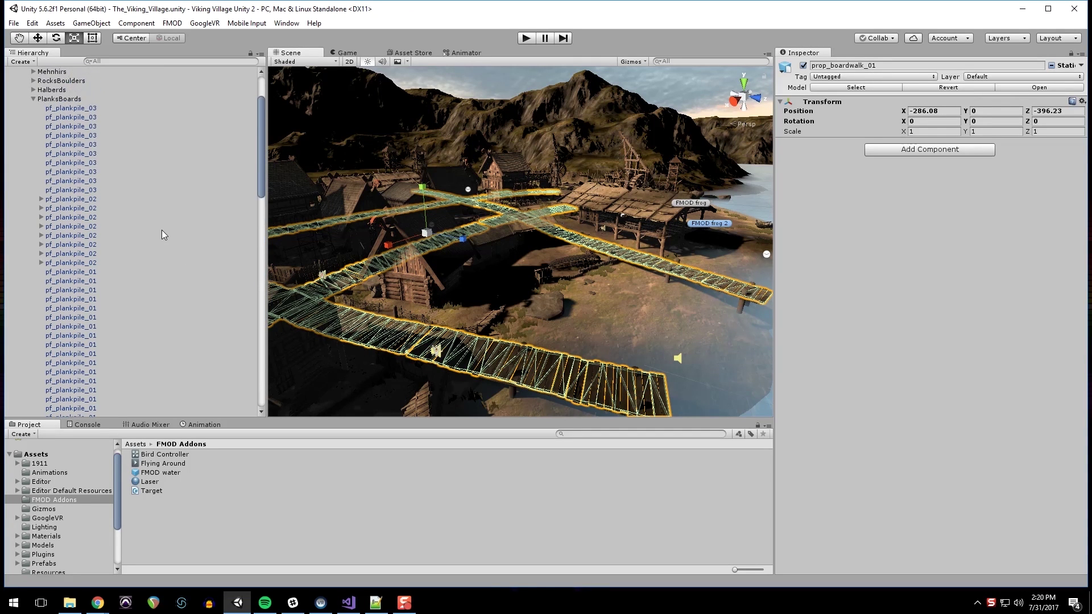
click(33, 172)
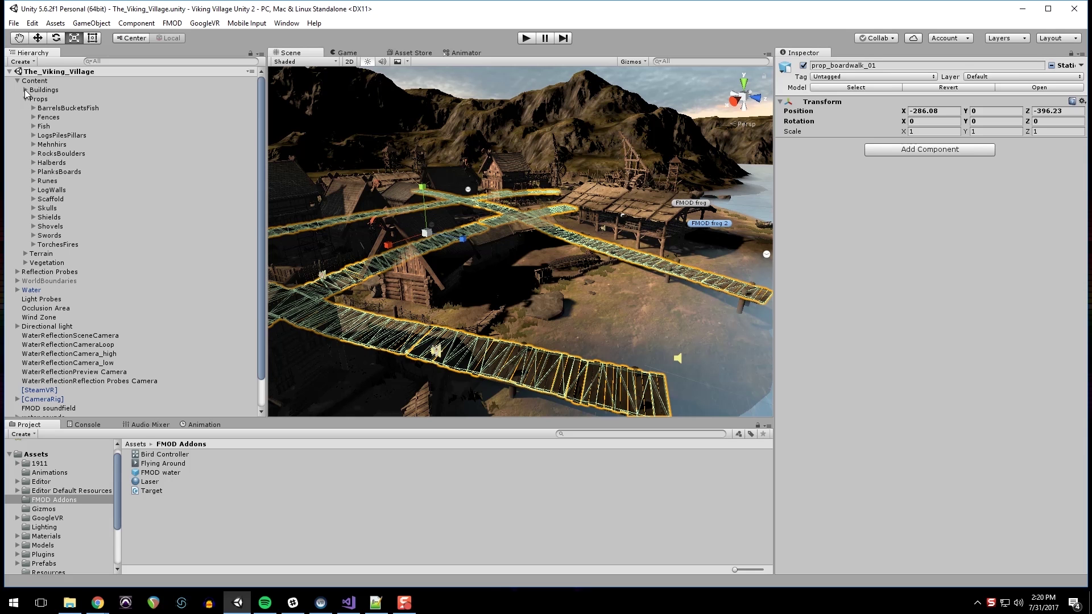
click(51, 126)
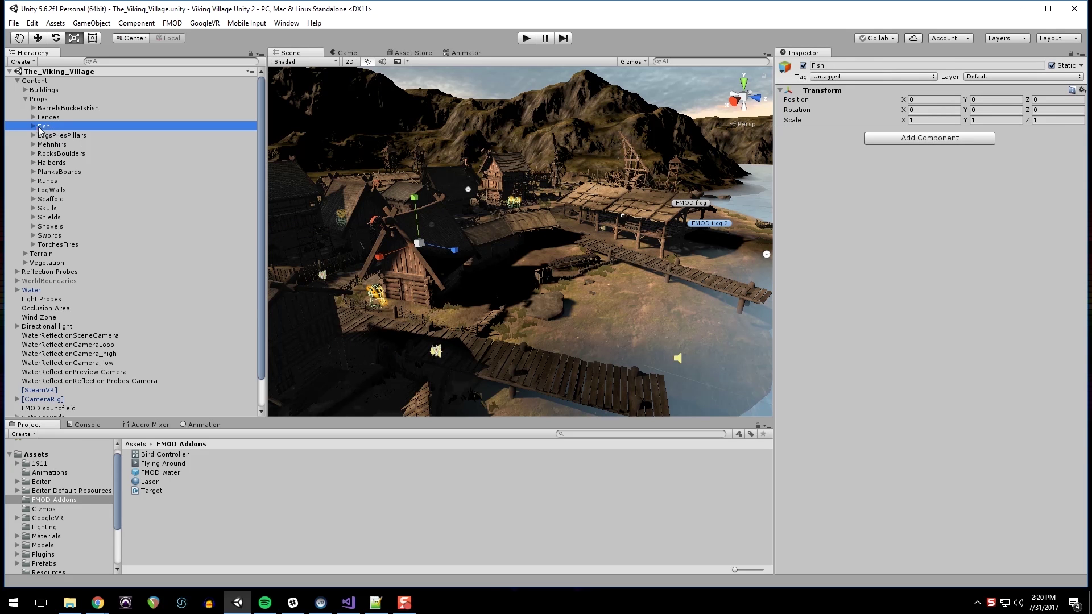
click(33, 126)
click(64, 135)
click(102, 227)
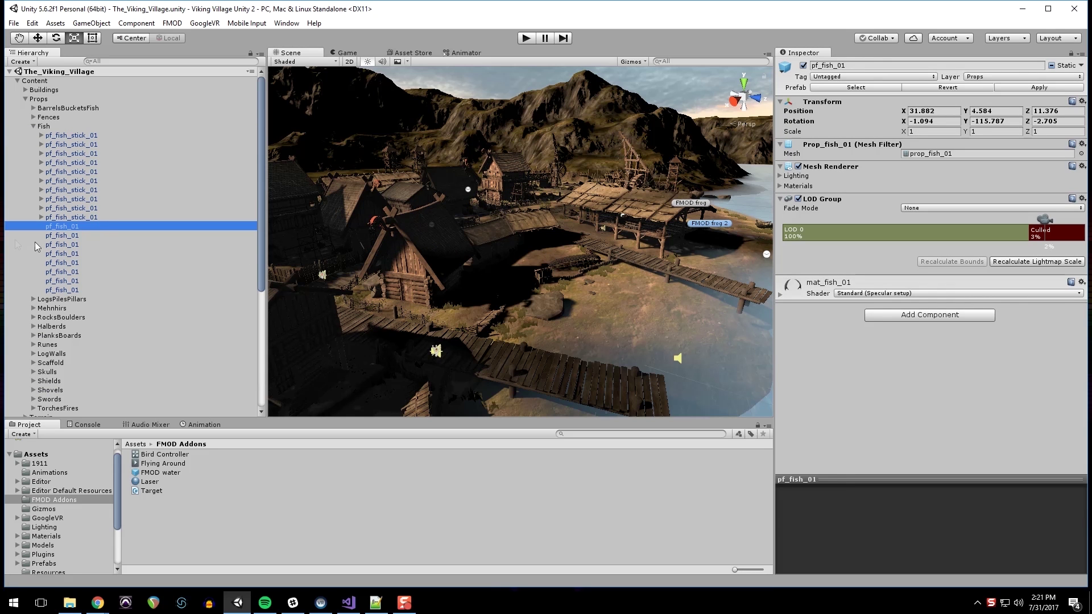
click(33, 126)
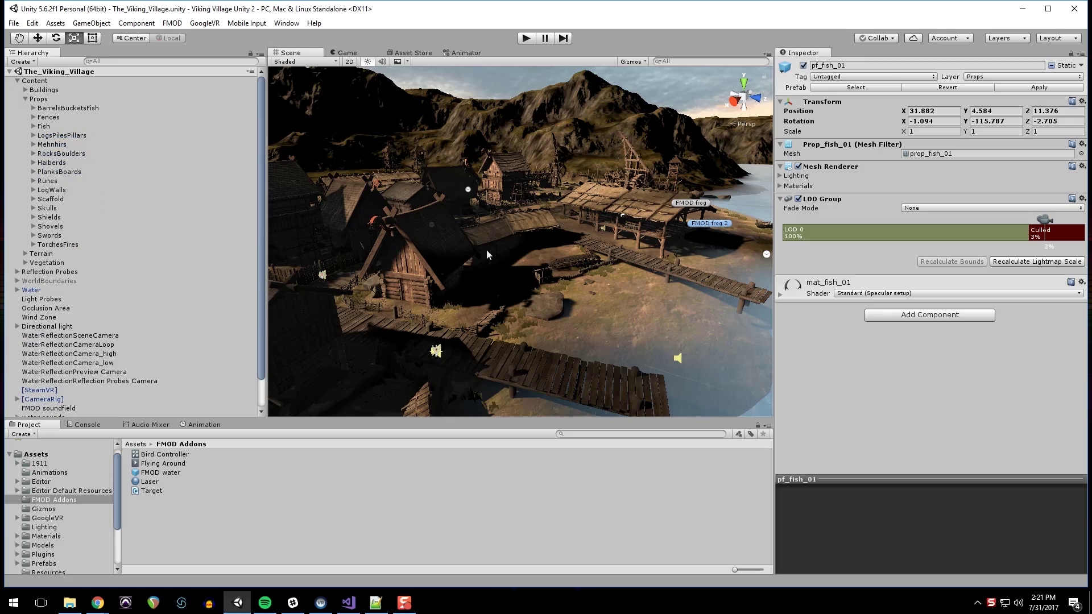
- Frame pf_fish_01 and fly the view in under the storage shed's roof beams
key(f)
alt+drag(540, 252, 508, 305)
right_drag(507, 306, 347, 303)
- Create an empty child named Reverb under pf_build_big_storage_01
click(346, 304)
right_drag(459, 314, 494, 307)
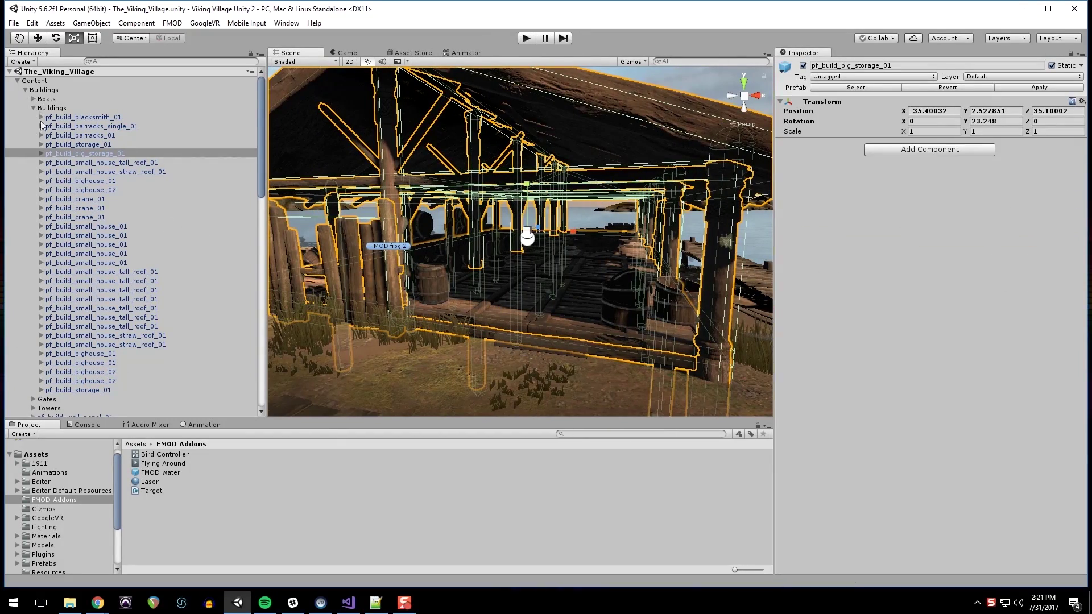
click(41, 154)
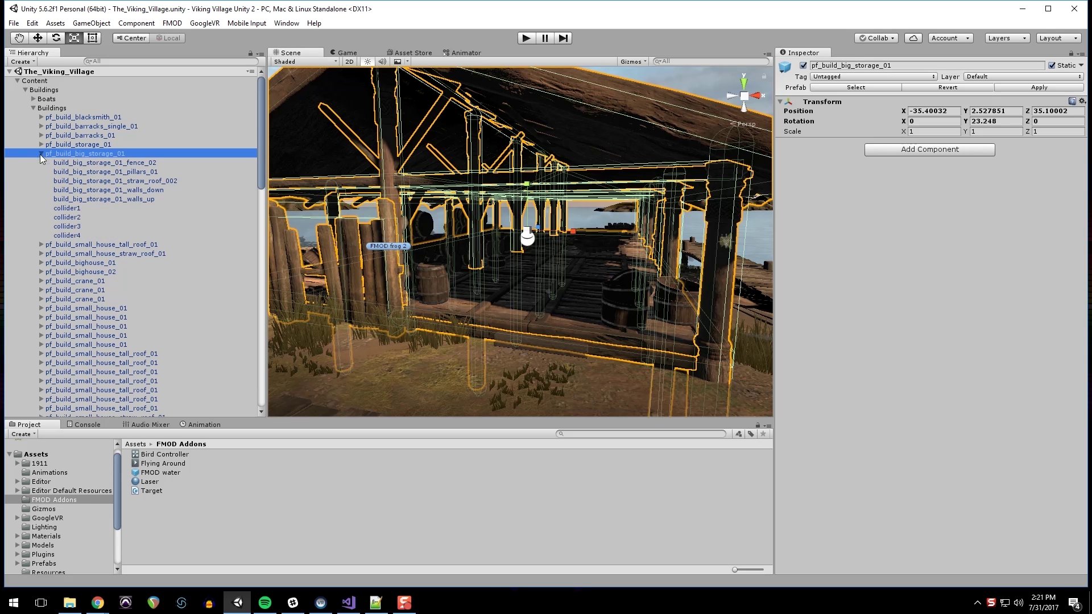
right_click(99, 157)
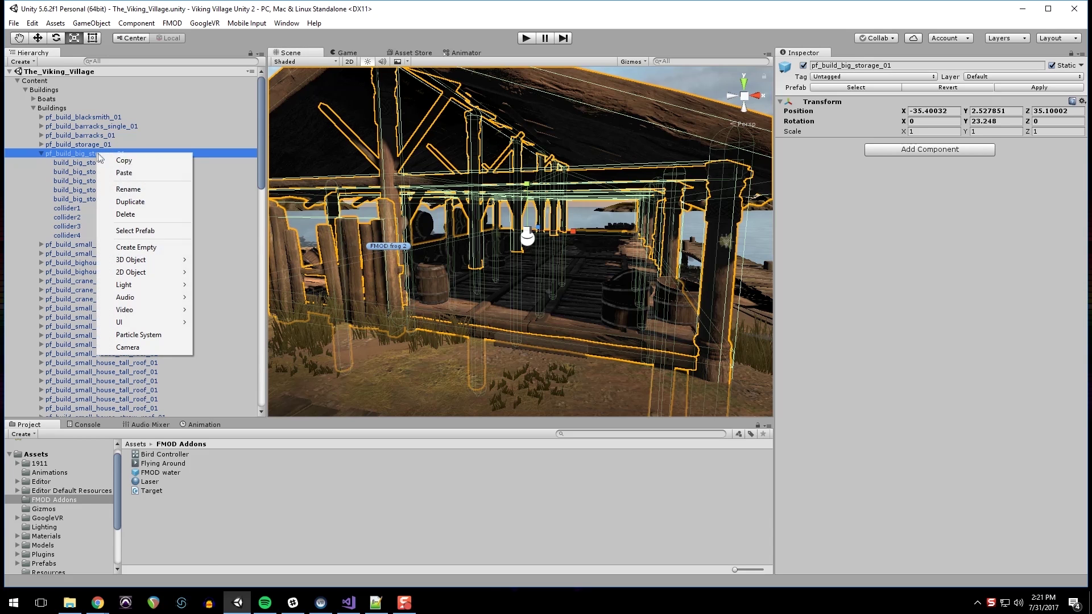
click(149, 248)
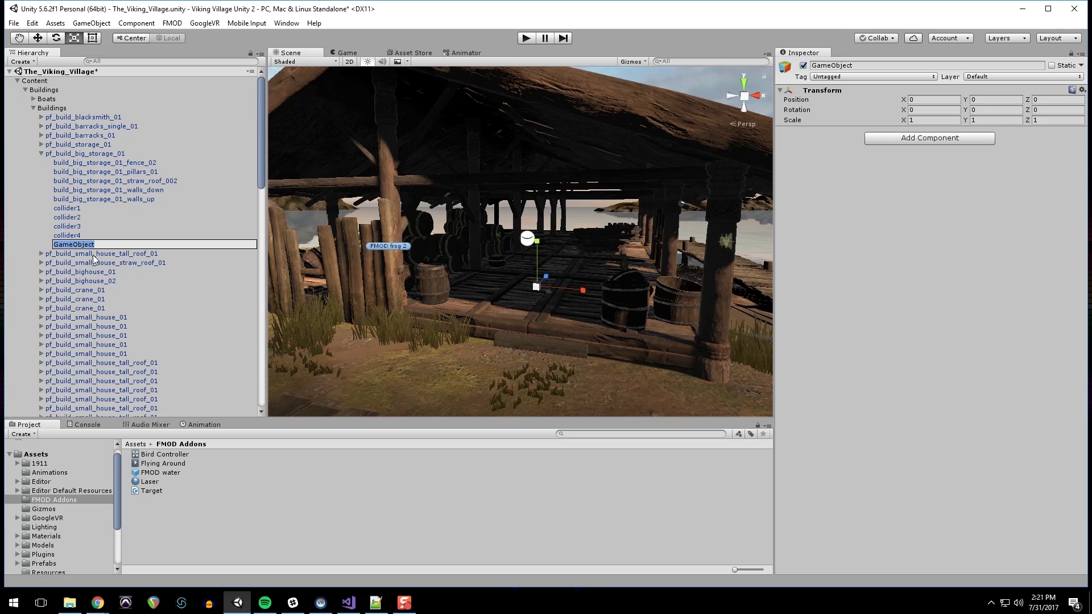
text(Reverb)
key(Return)
- Add an Fmod Gvr Audio Room component to Reverb via a 'gvr' search
click(933, 142)
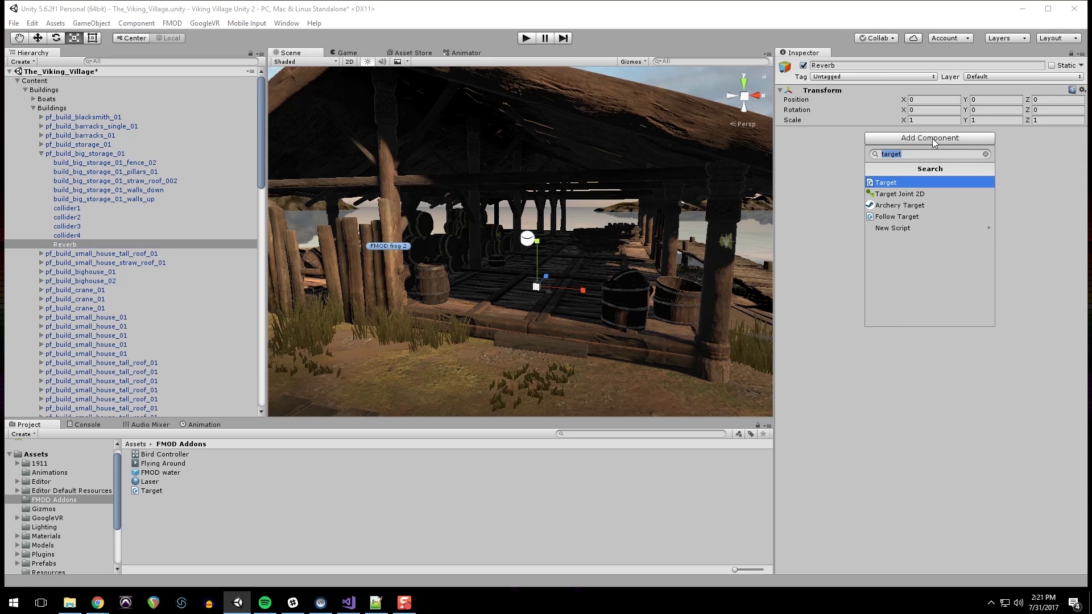
text(gvr)
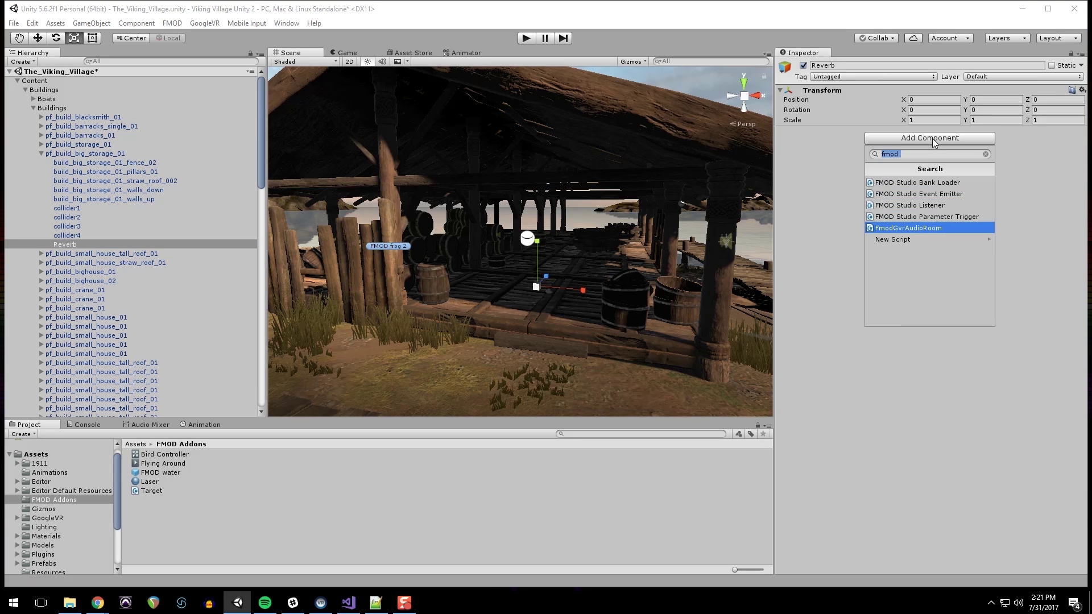
key(Return)
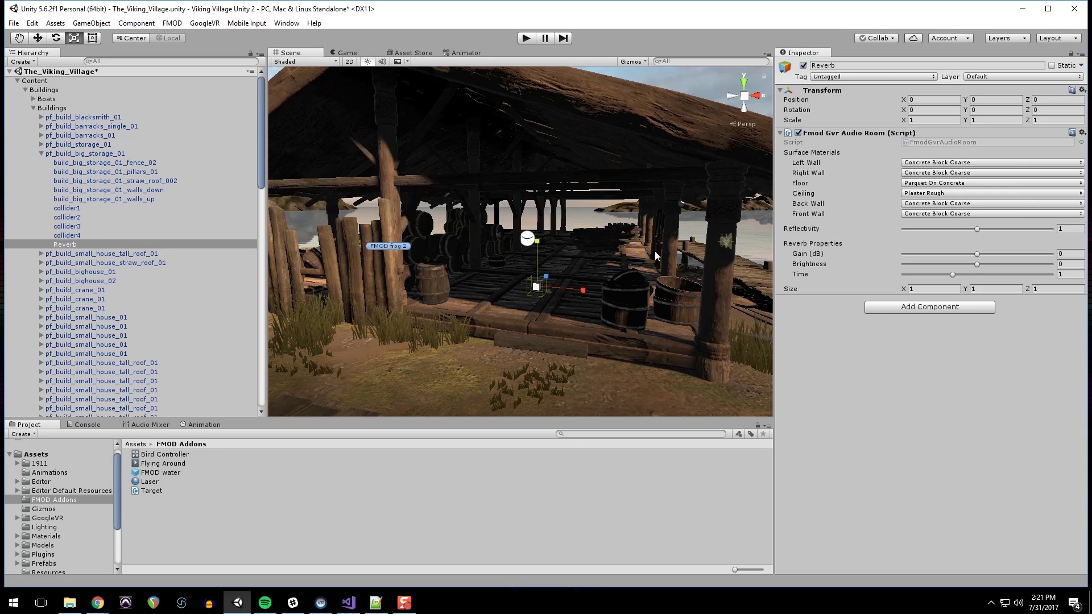
- Raise the Reverb object to height 4.26 inside the storage hall
key(w)
drag(537, 244, 536, 181)
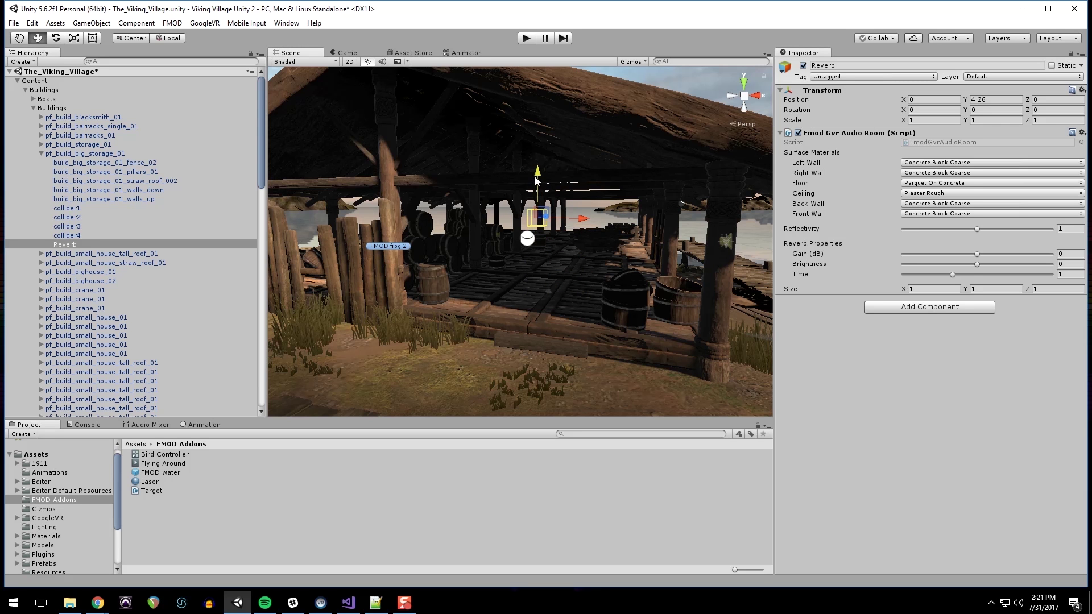
right_drag(536, 181, 533, 218)
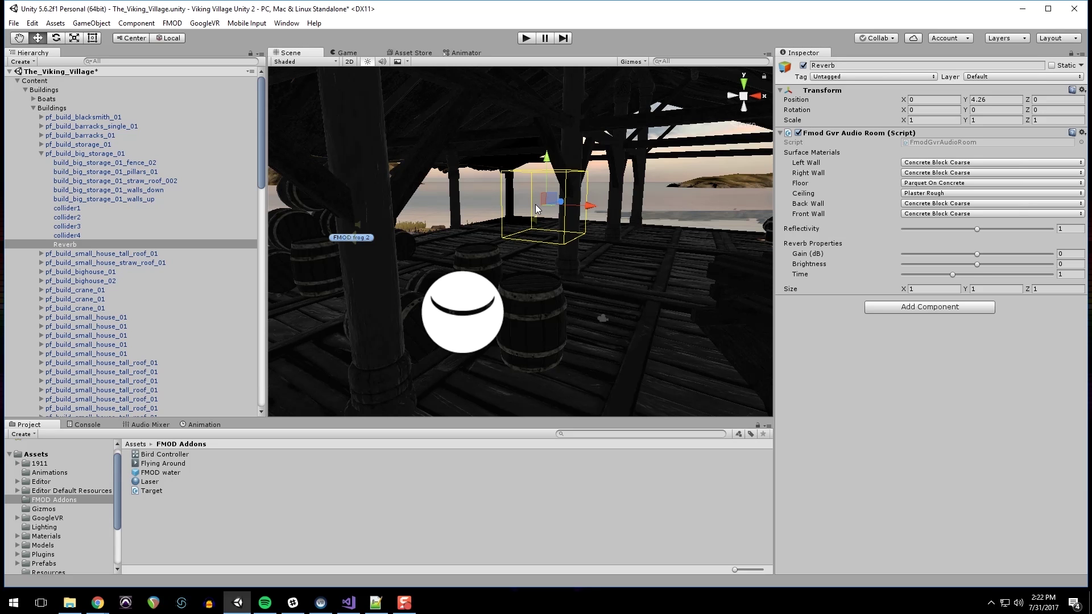
right_drag(549, 236, 898, 216)
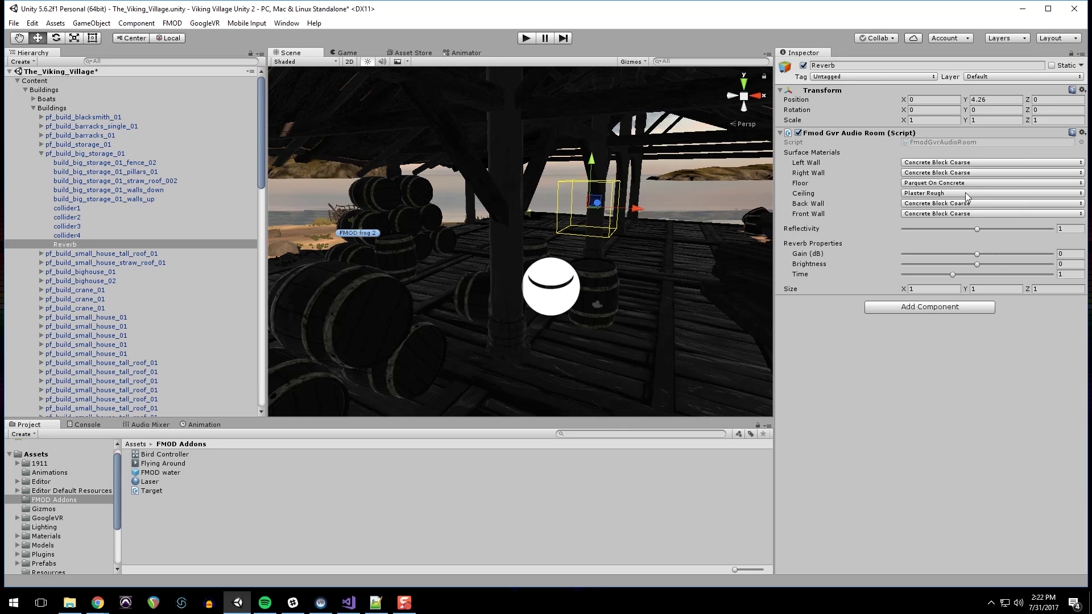
right_drag(657, 313, 620, 318)
- Scale the Reverb box to about 13.25 × 4.7 × 22.77 to fill the interior
key(r)
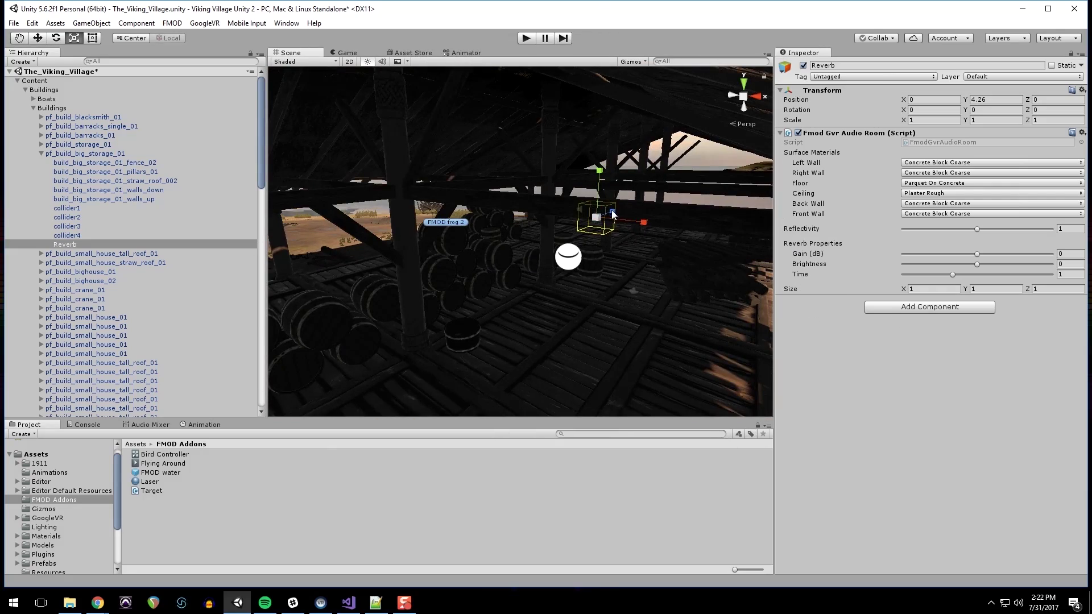
drag(613, 213, 563, 256)
right_drag(563, 256, 466, 263)
drag(605, 234, 676, 239)
right_drag(677, 238, 605, 256)
drag(606, 255, 608, 310)
right_drag(608, 310, 647, 281)
- Set the storage reverb room's floor to Wood Panel and front wall to Transparent
key(f)
key(w)
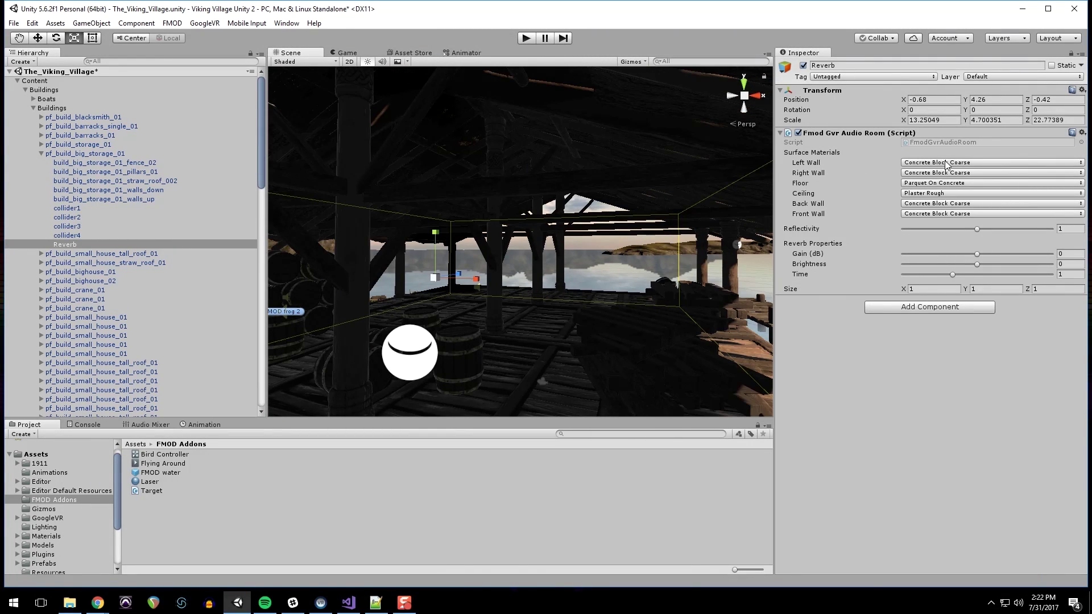
click(933, 183)
click(961, 470)
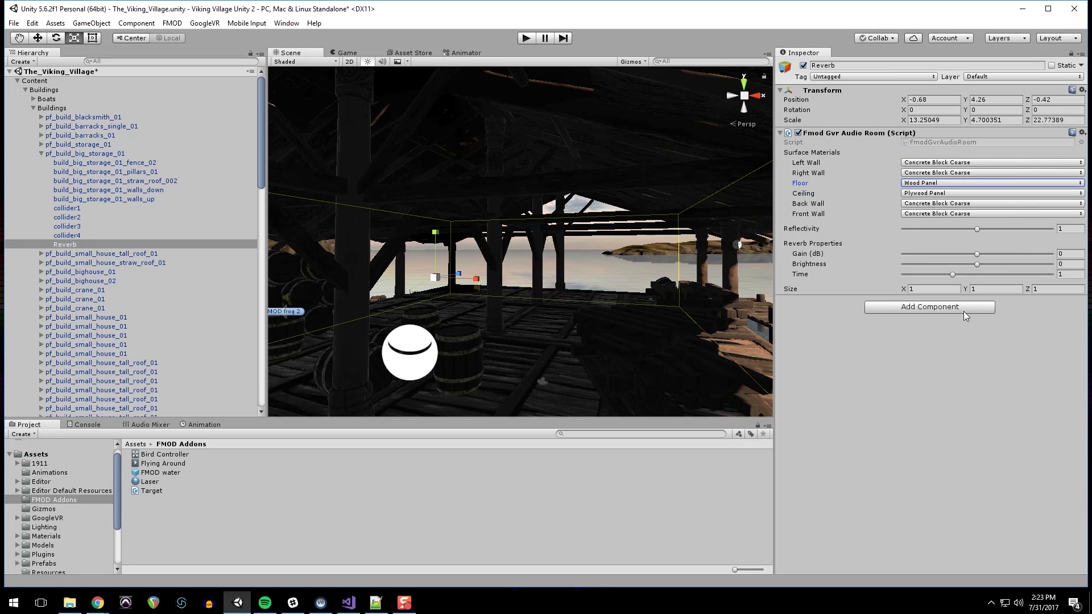
right_drag(625, 229, 512, 257)
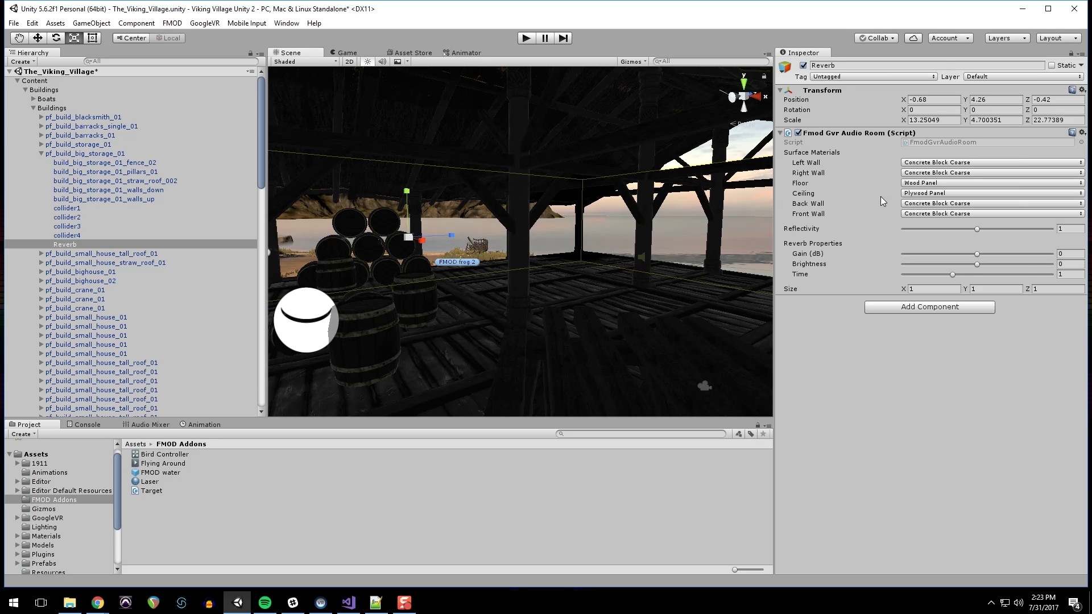
click(964, 215)
click(972, 228)
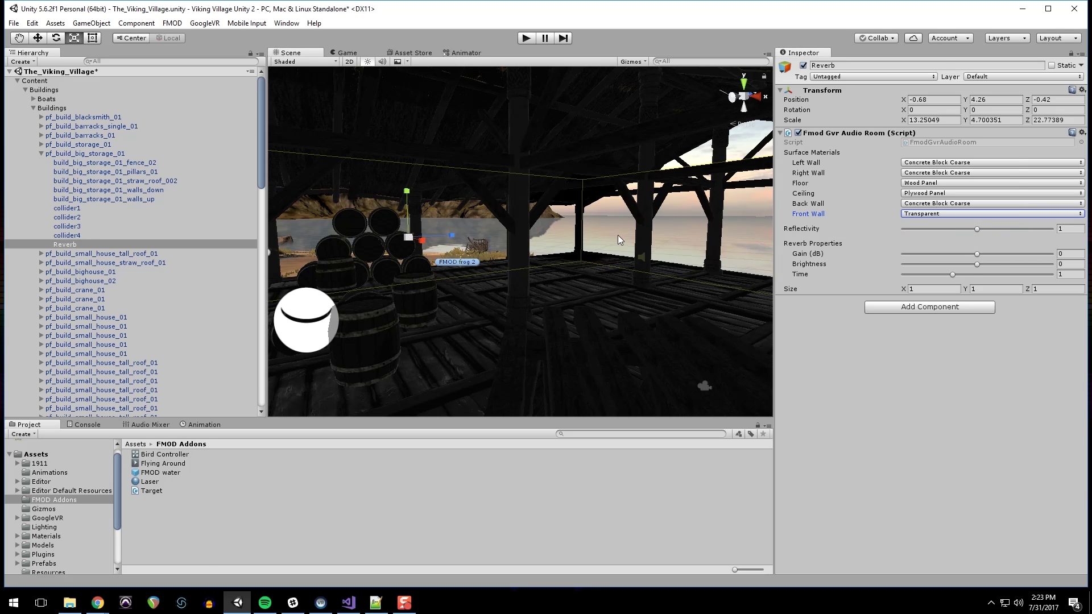
key(f)
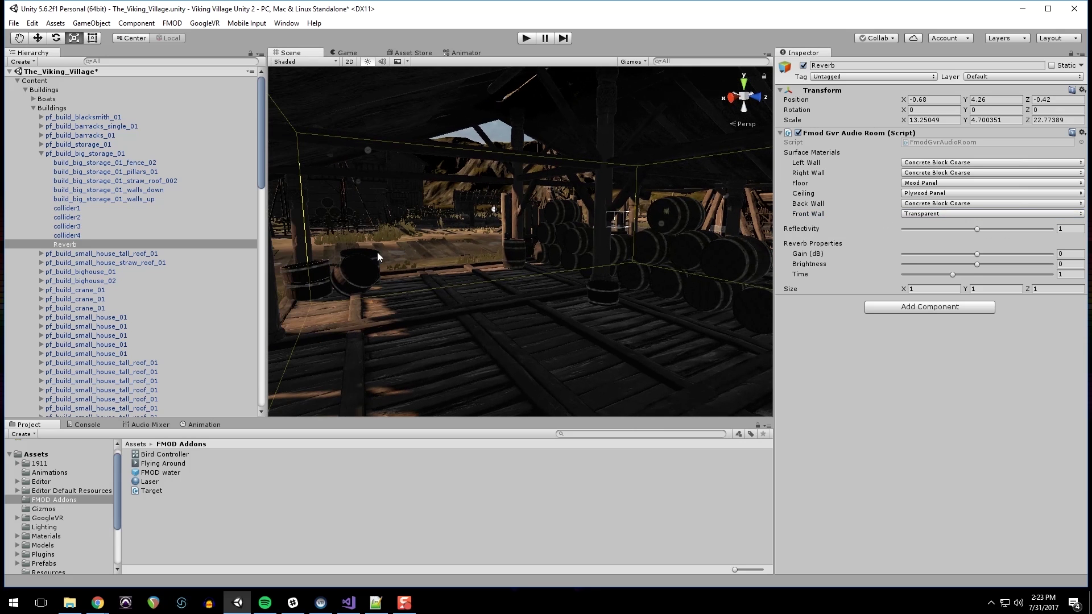
- Set the back wall to Plywood Panel and the left and right walls to Transparent
click(943, 203)
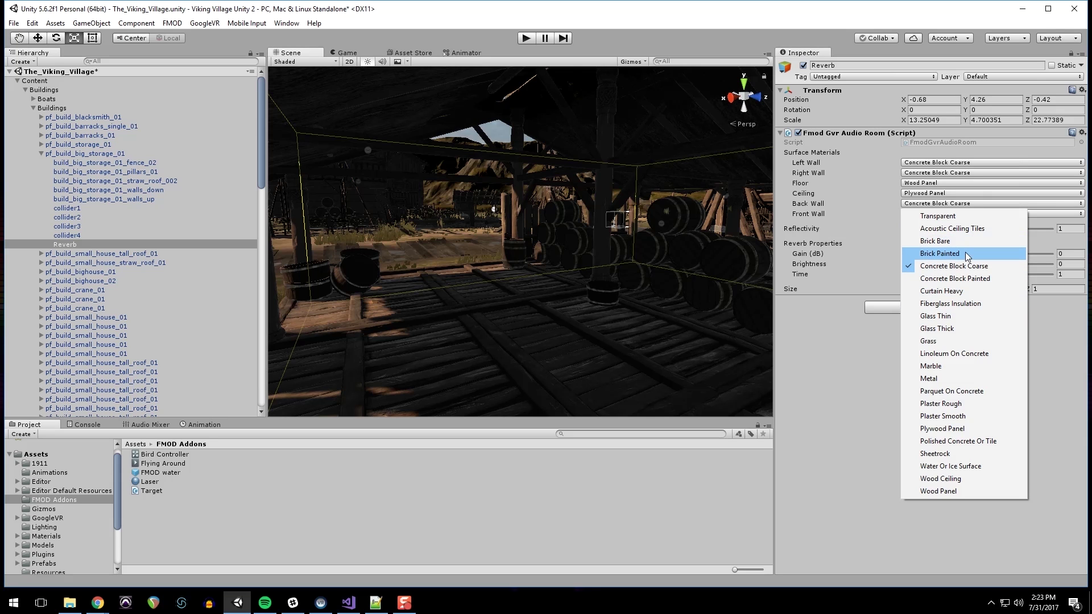
click(974, 430)
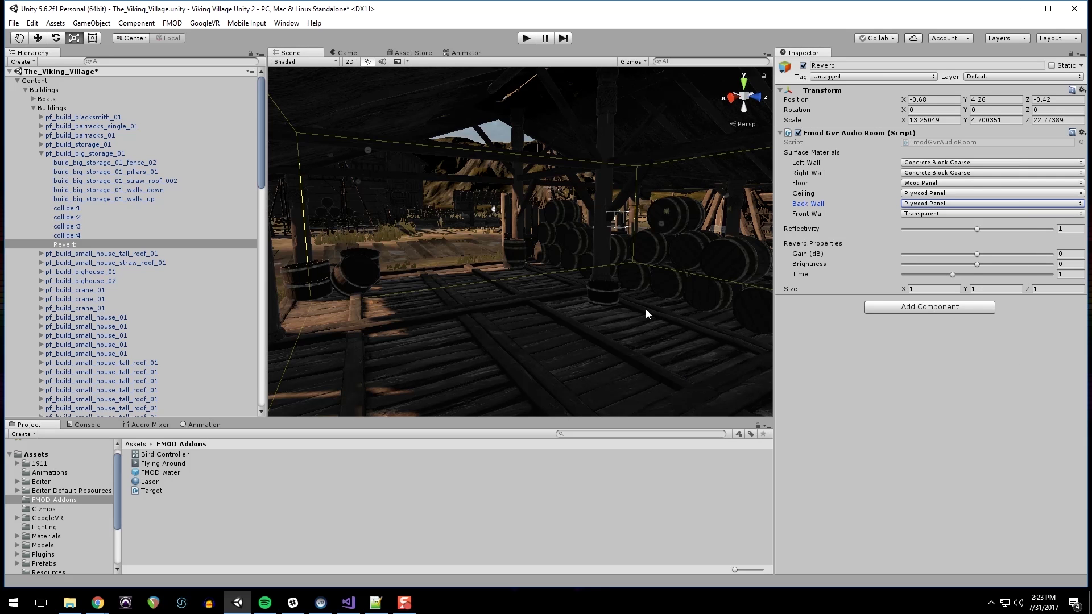
right_drag(646, 305, 533, 323)
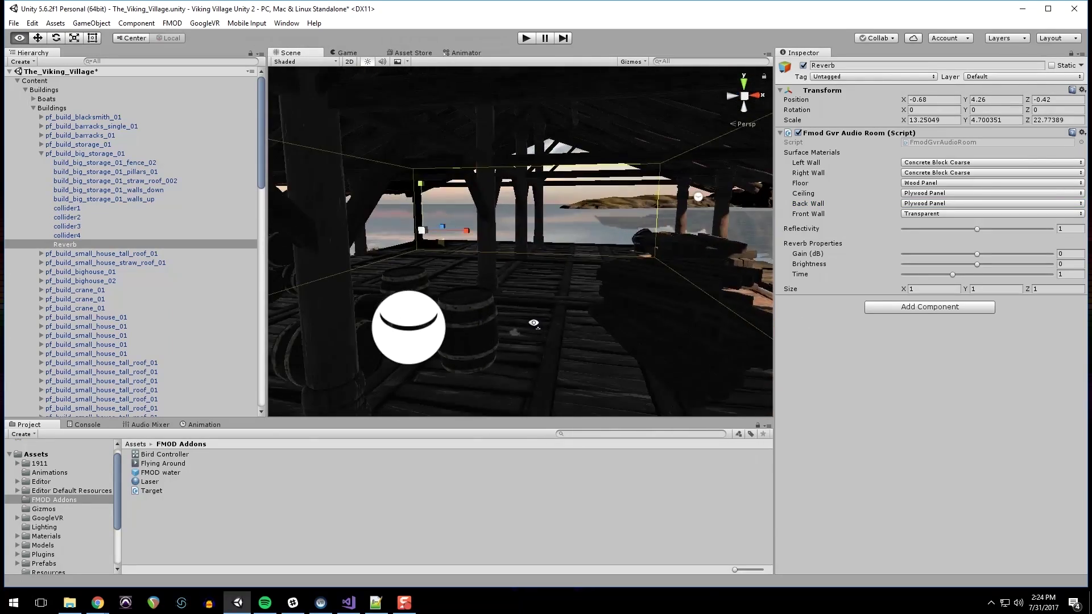
click(936, 164)
click(939, 175)
click(939, 173)
click(938, 183)
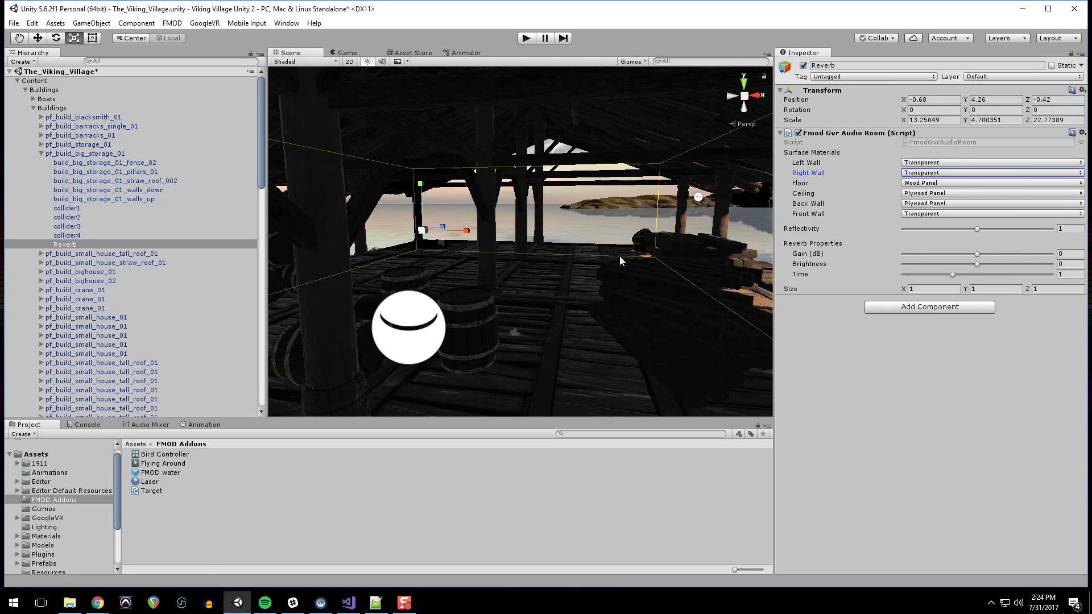
right_drag(620, 258, 456, 295)
- Create an empty child named Reverb under pf_build_blacksmith_01
click(456, 294)
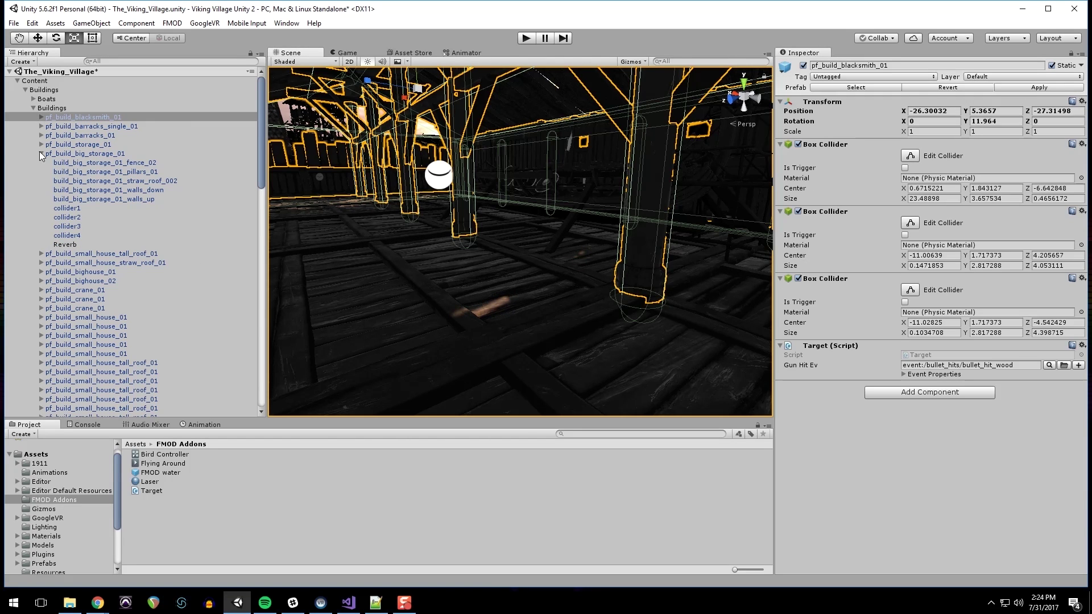
click(41, 117)
right_click(110, 115)
click(183, 210)
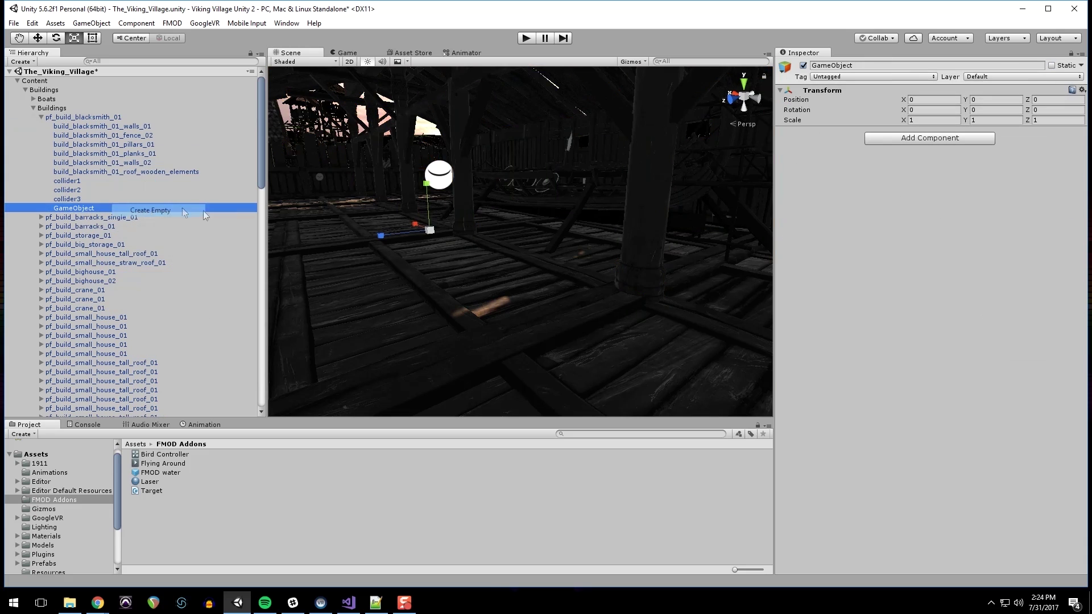
double_click(81, 209)
click(80, 210)
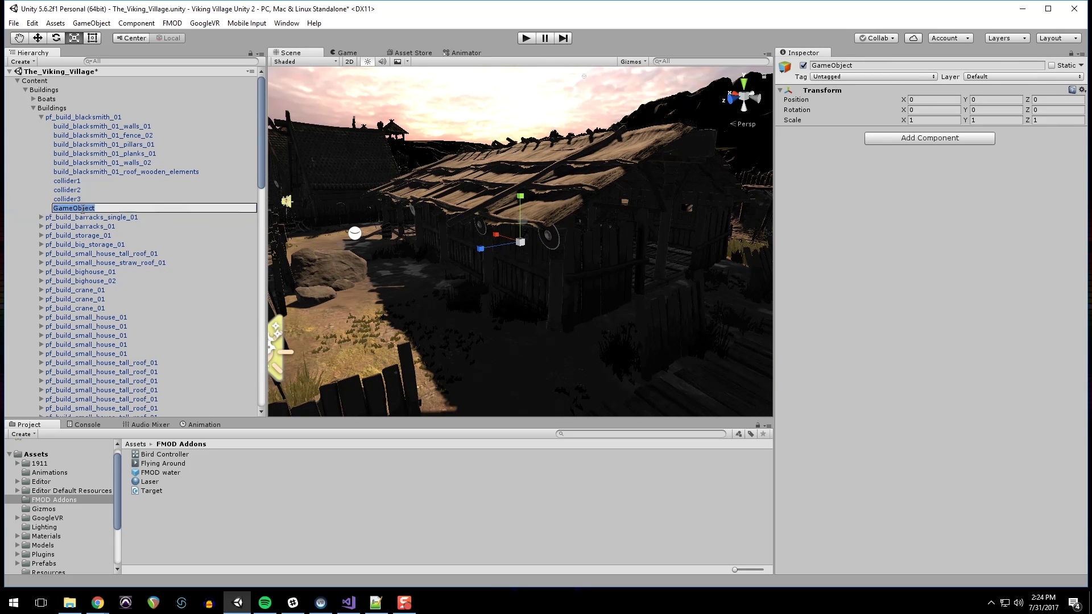
text(Reverb)
key(Return)
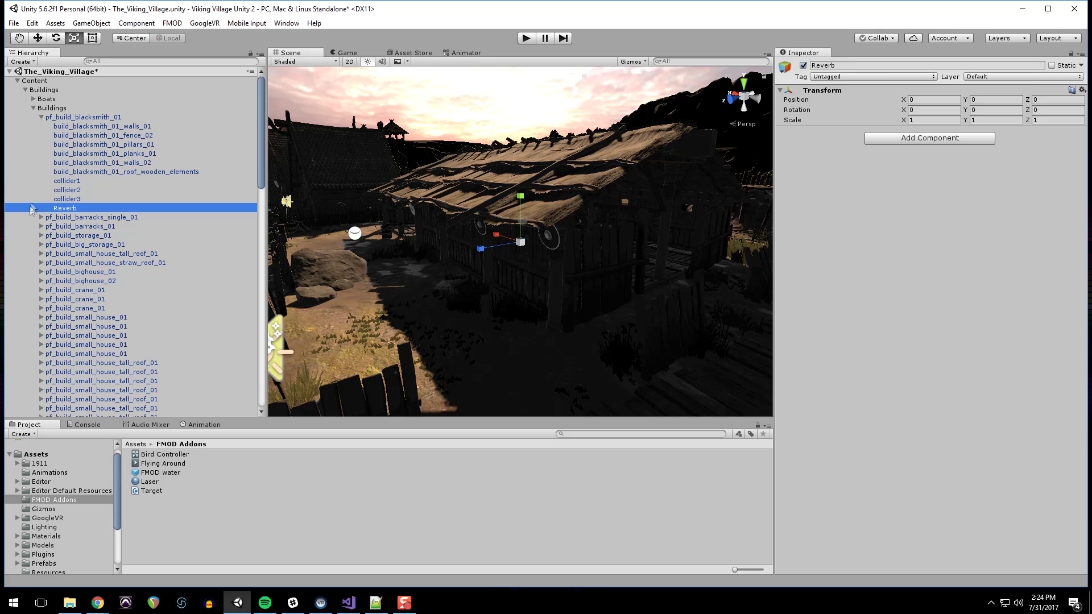
- Add an Fmod Gvr Audio Room component to the blacksmith's Reverb object
click(890, 141)
click(916, 229)
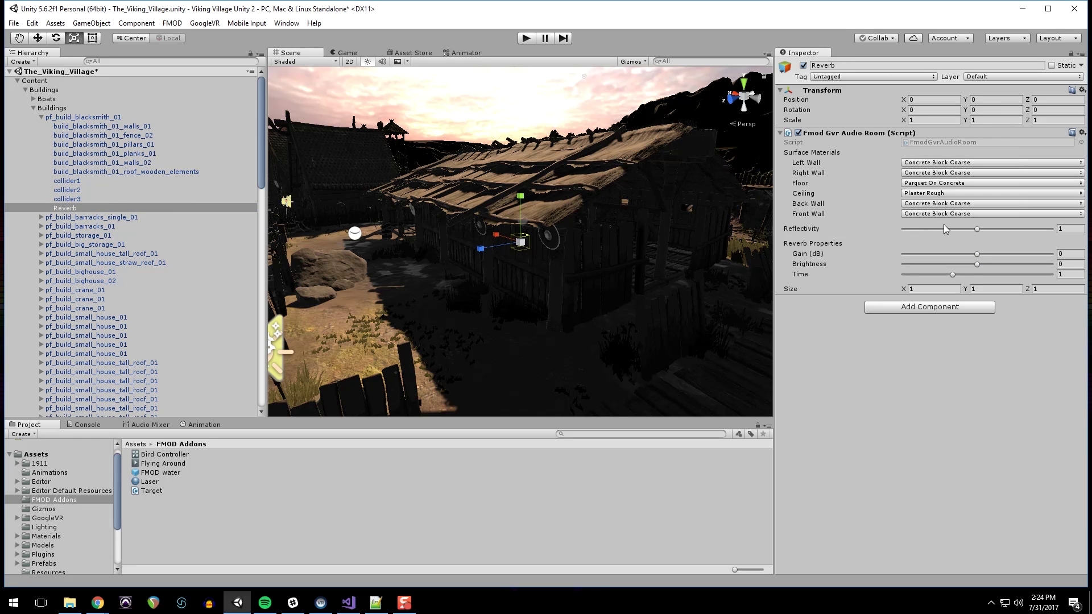
key(w)
right_drag(667, 220, 561, 228)
scroll(484, 268, down, 3)
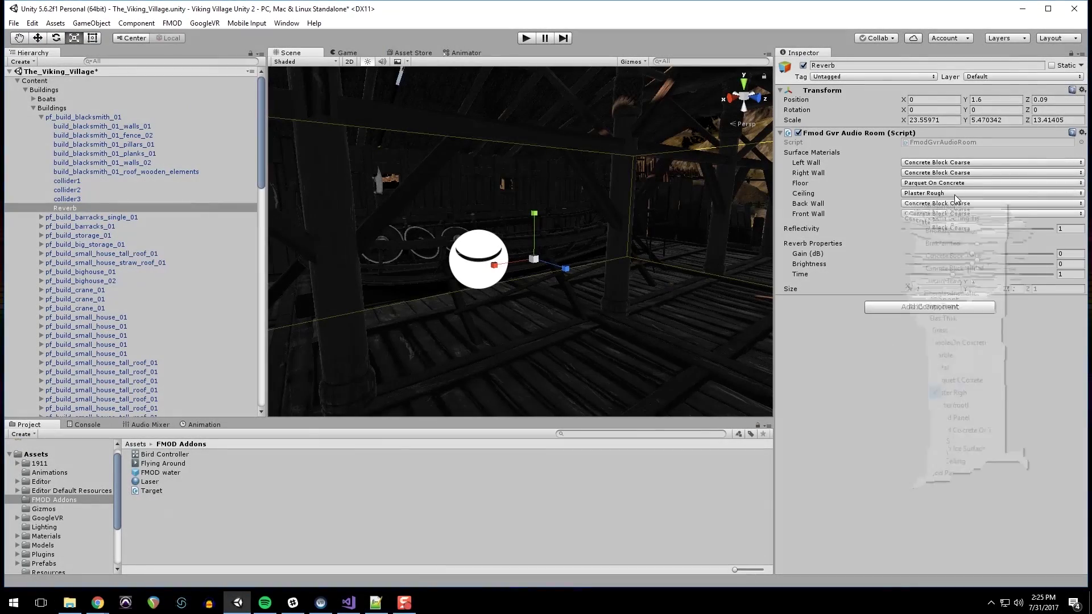
- Set the blacksmith reverb room's ceiling and floor surfaces to Plywood Panel
click(967, 193)
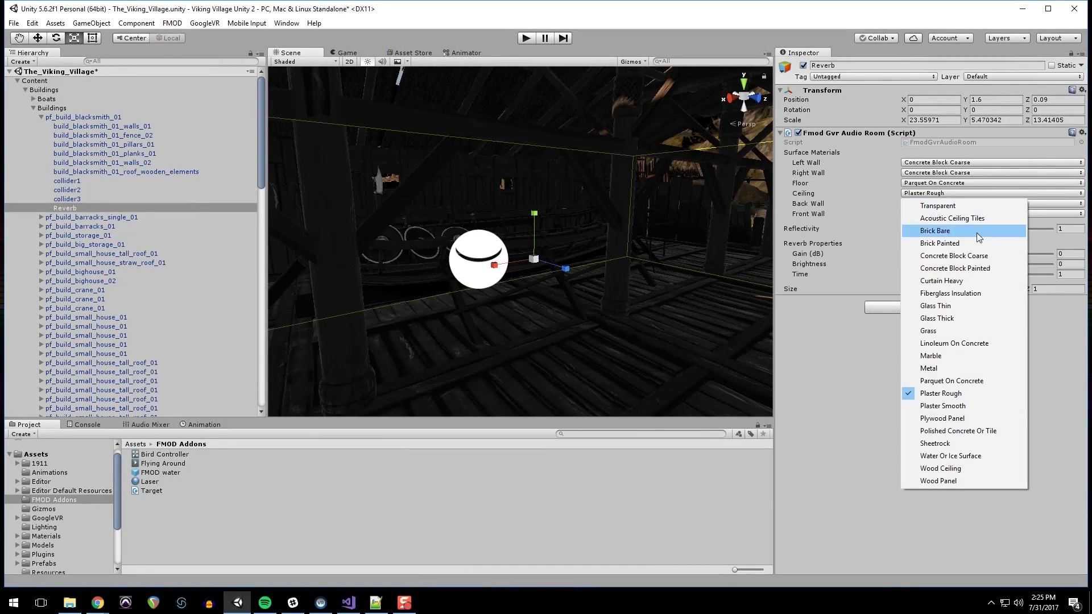
click(978, 420)
click(938, 184)
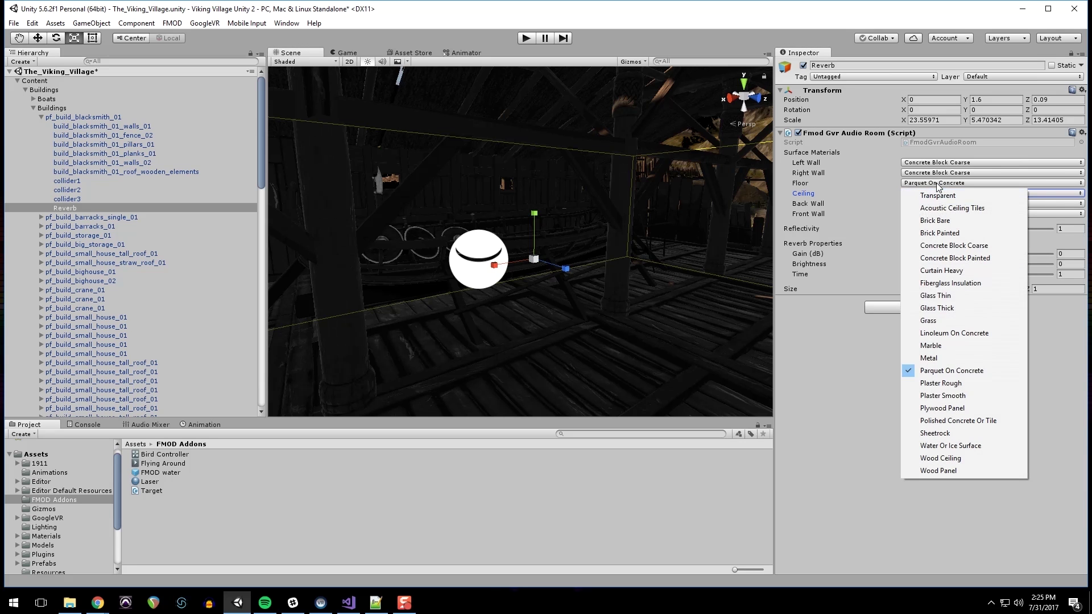
click(962, 408)
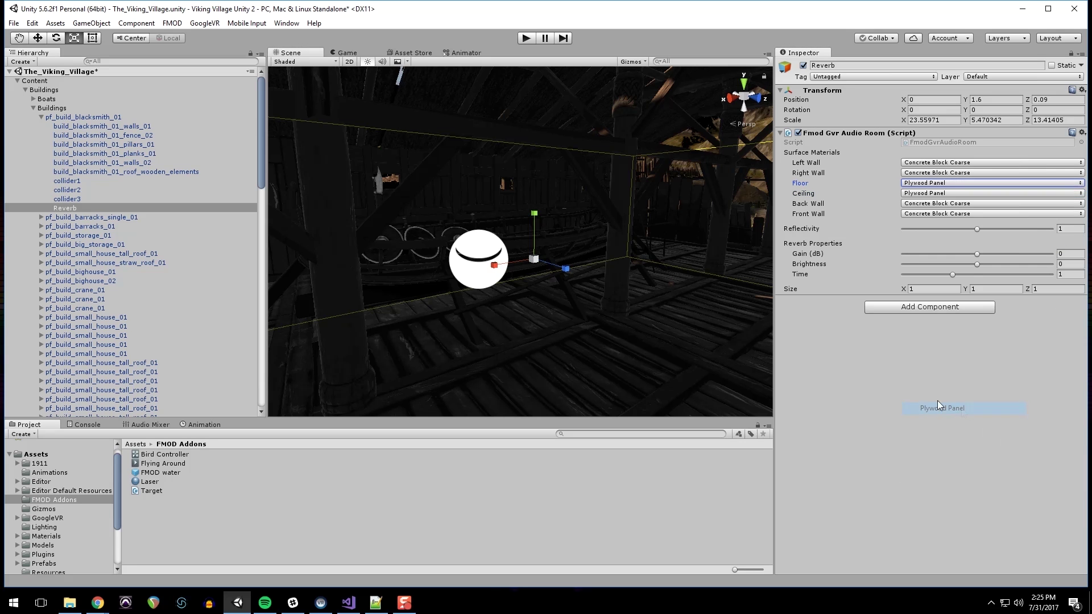
right_drag(669, 309, 471, 322)
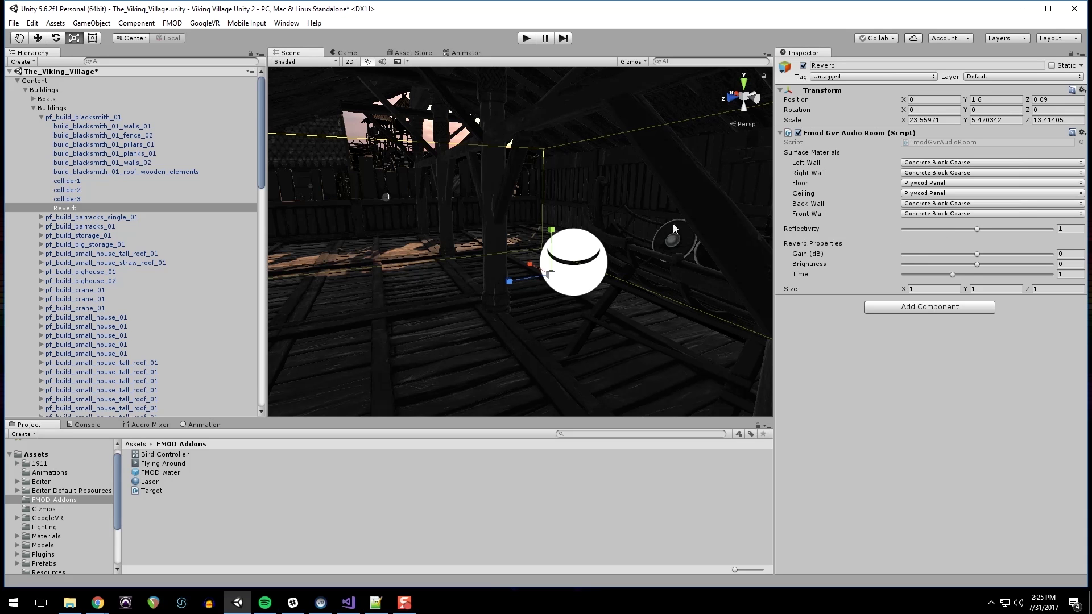
- Make the right wall Wood Panel, the ceiling Wood Ceiling, and the left wall Transparent
click(947, 174)
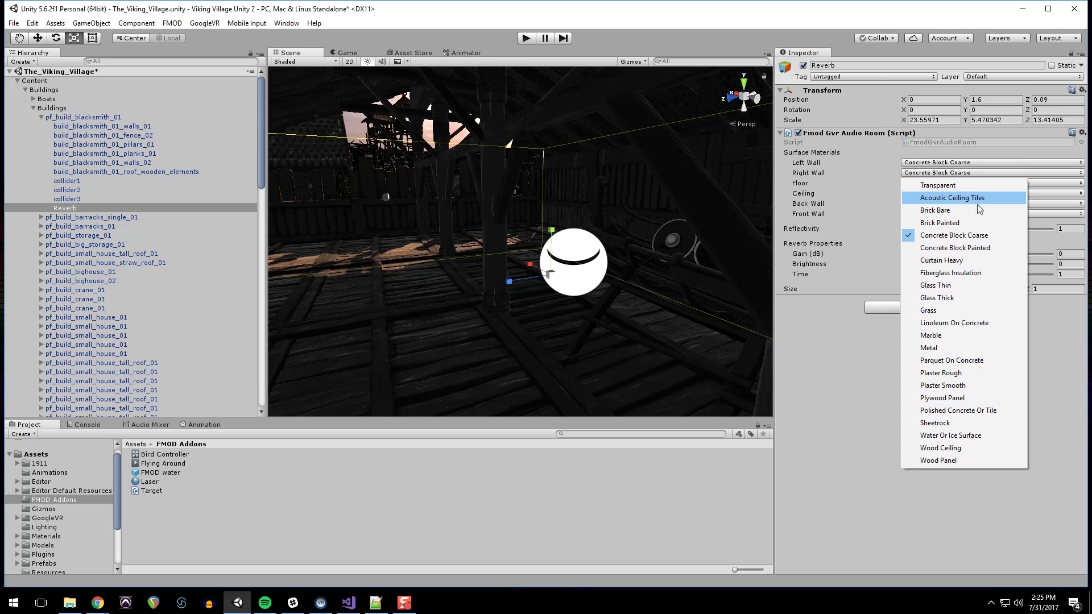
click(978, 460)
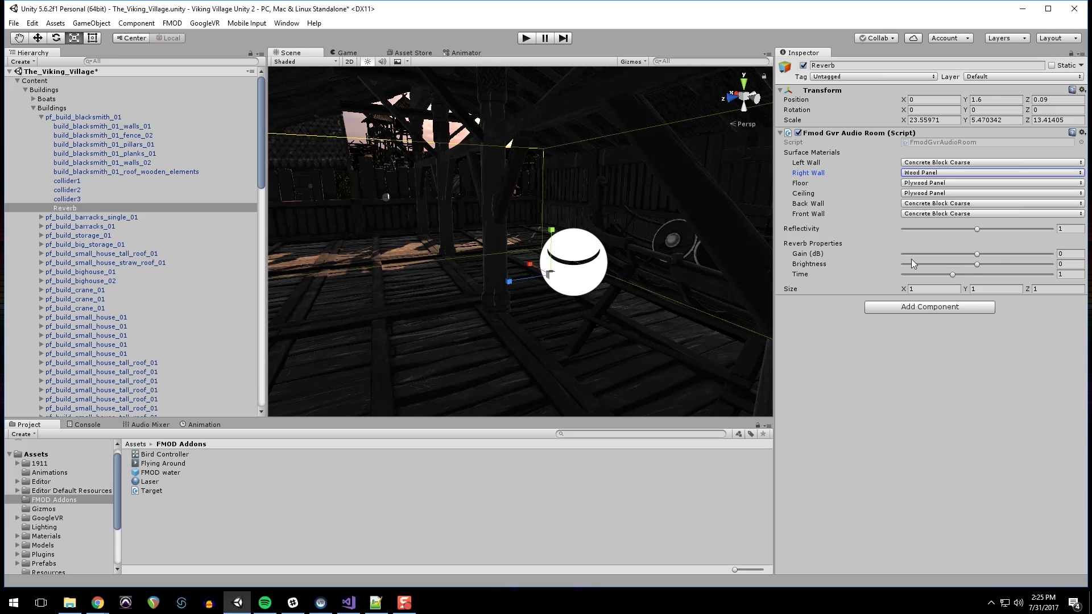
click(925, 195)
click(977, 468)
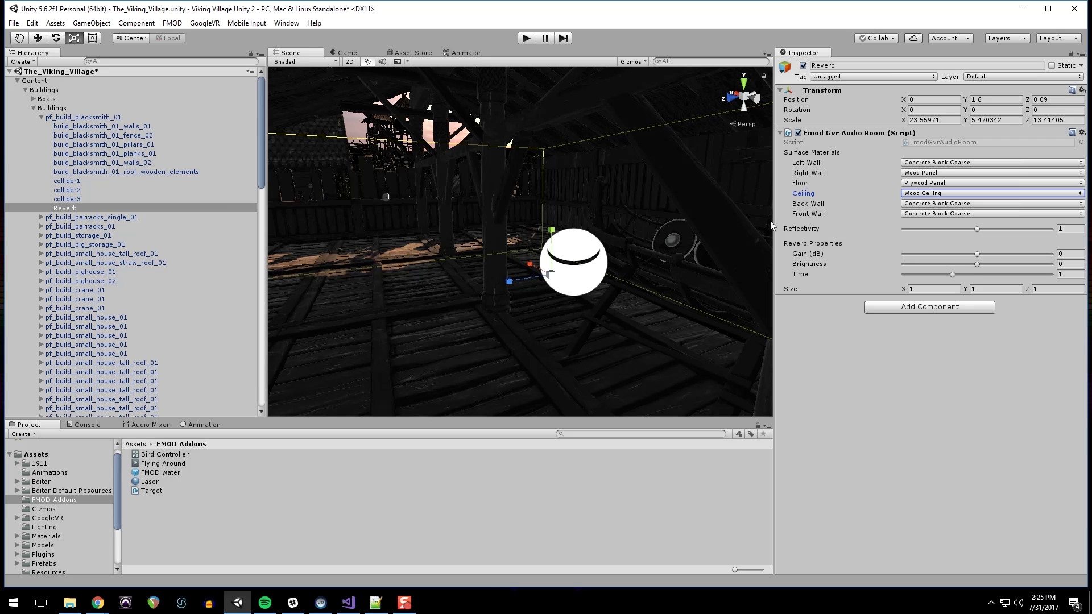
right_drag(690, 227, 1033, 270)
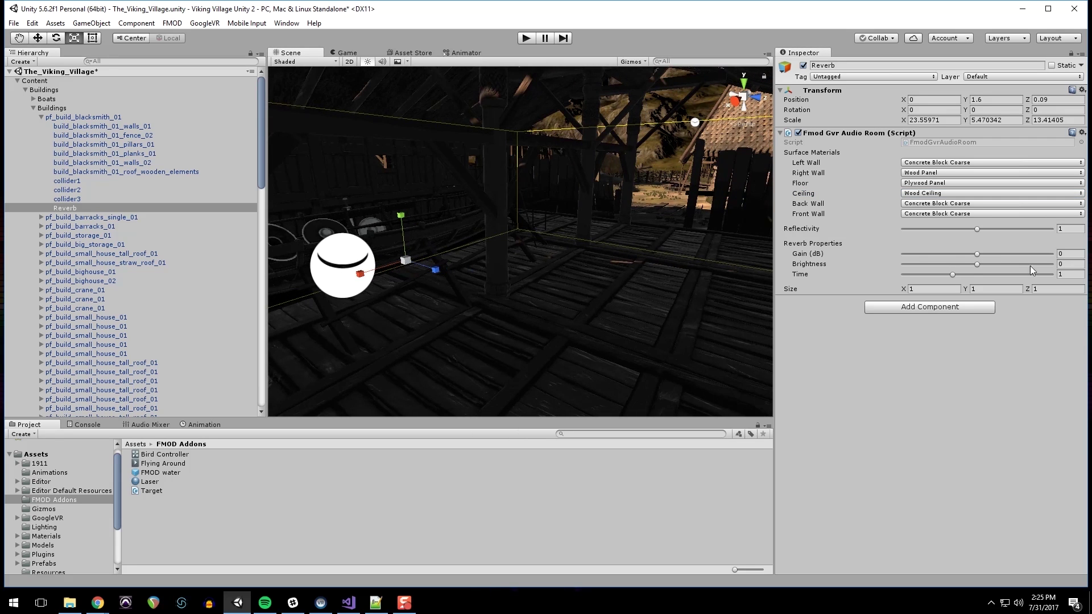
click(942, 163)
click(960, 175)
right_drag(739, 193, 712, 219)
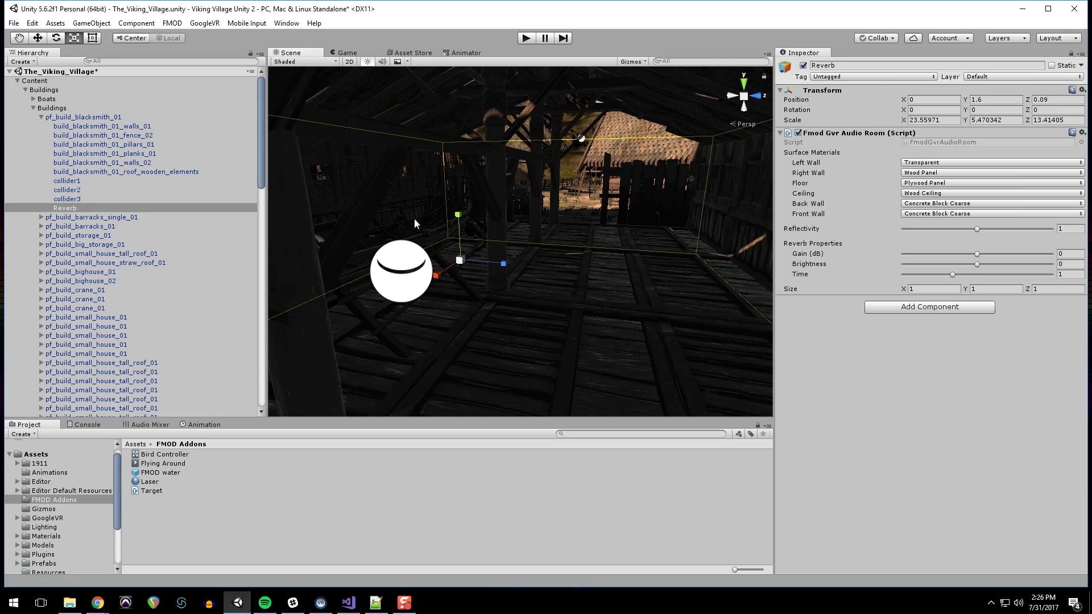
- Set both the back and front walls to Plywood Panel
click(952, 205)
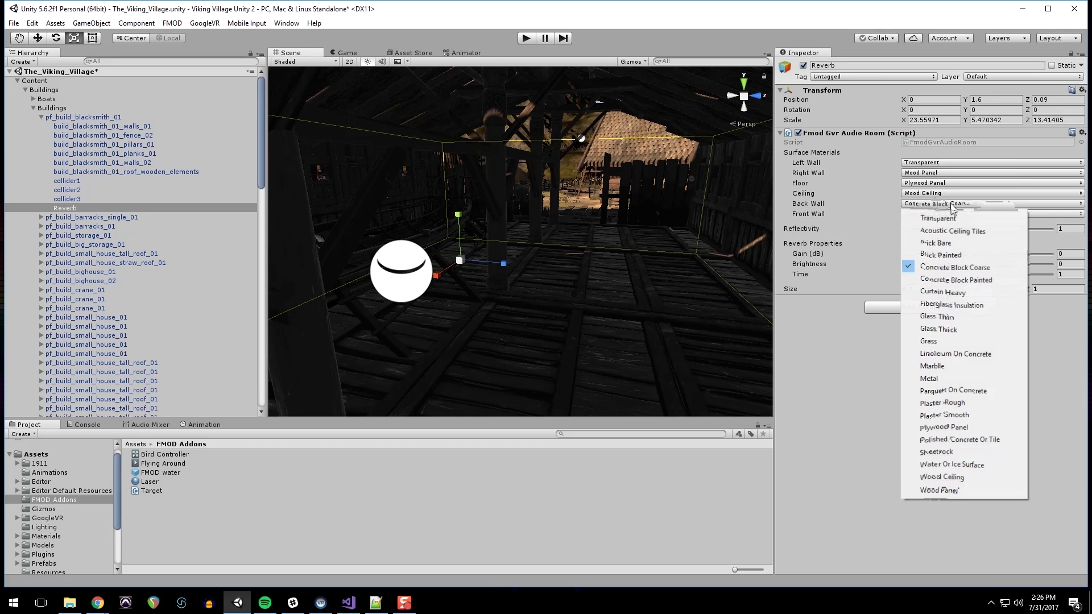
click(943, 428)
click(954, 215)
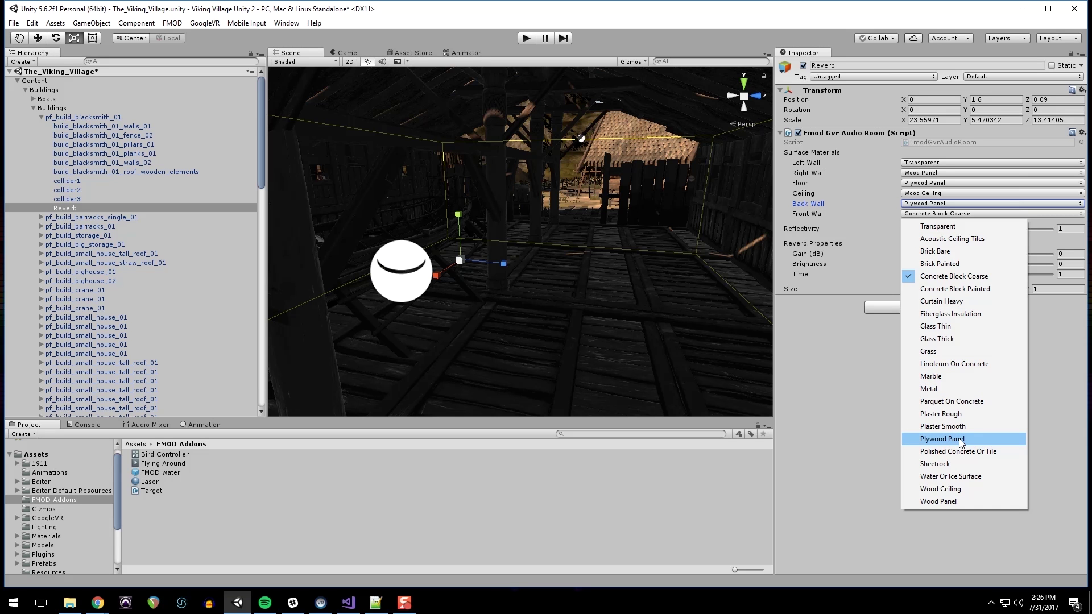
click(944, 439)
right_drag(576, 356, 628, 333)
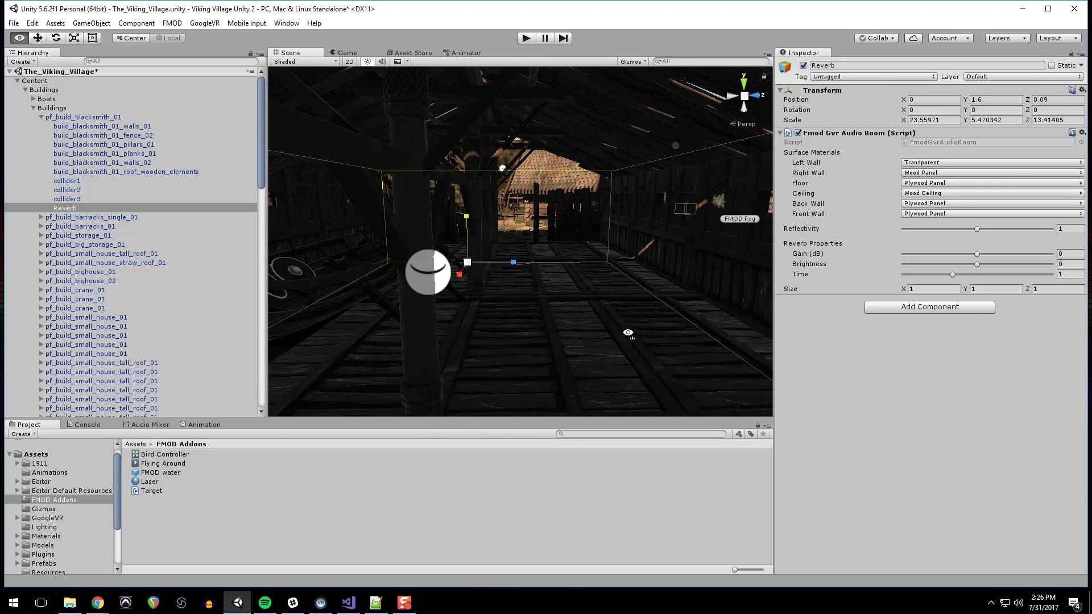